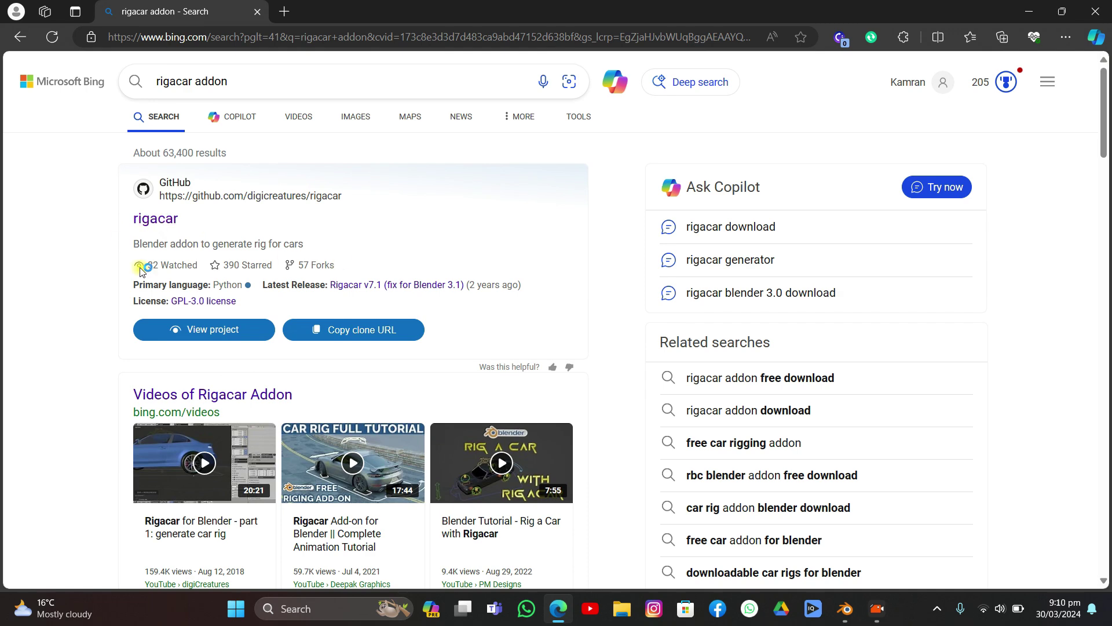
Step: Open the digicreatures rigacar GitHub repository and download it as rigacar-master.zip
left_click(146, 219)
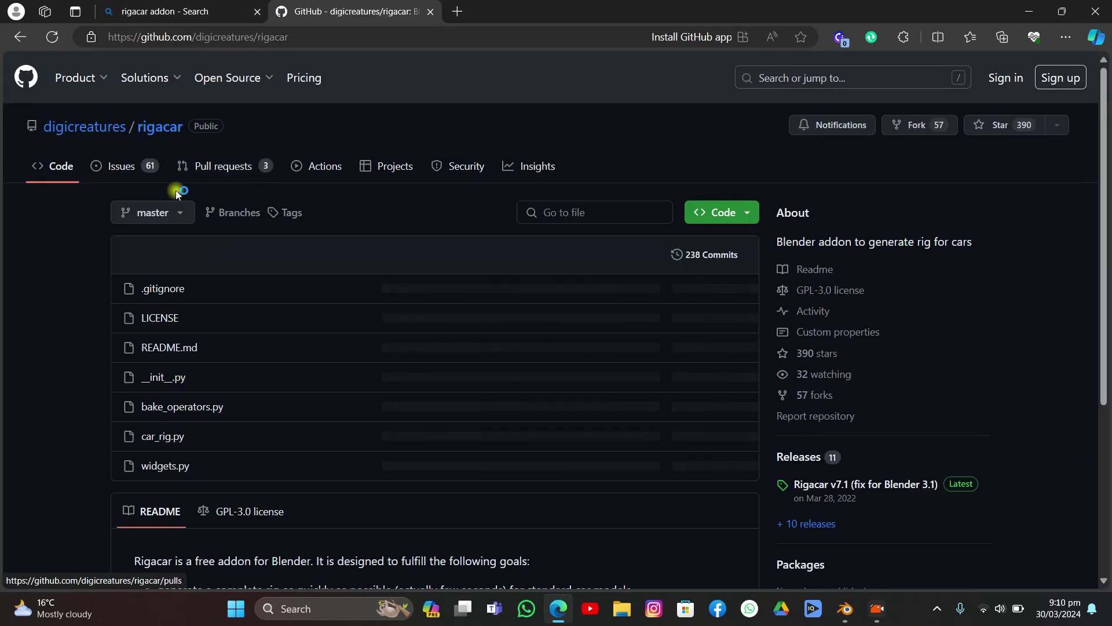
key("ctrl+shift+Tab")
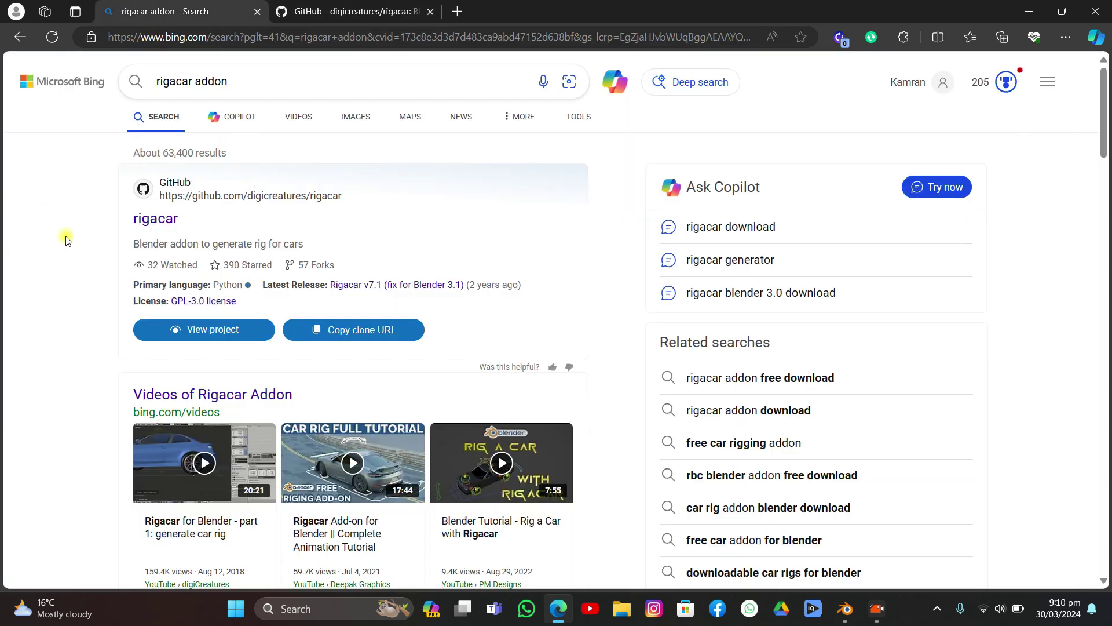
left_click(322, 13)
scroll(207, 307, "down", 2)
scroll(208, 307, "up", 2)
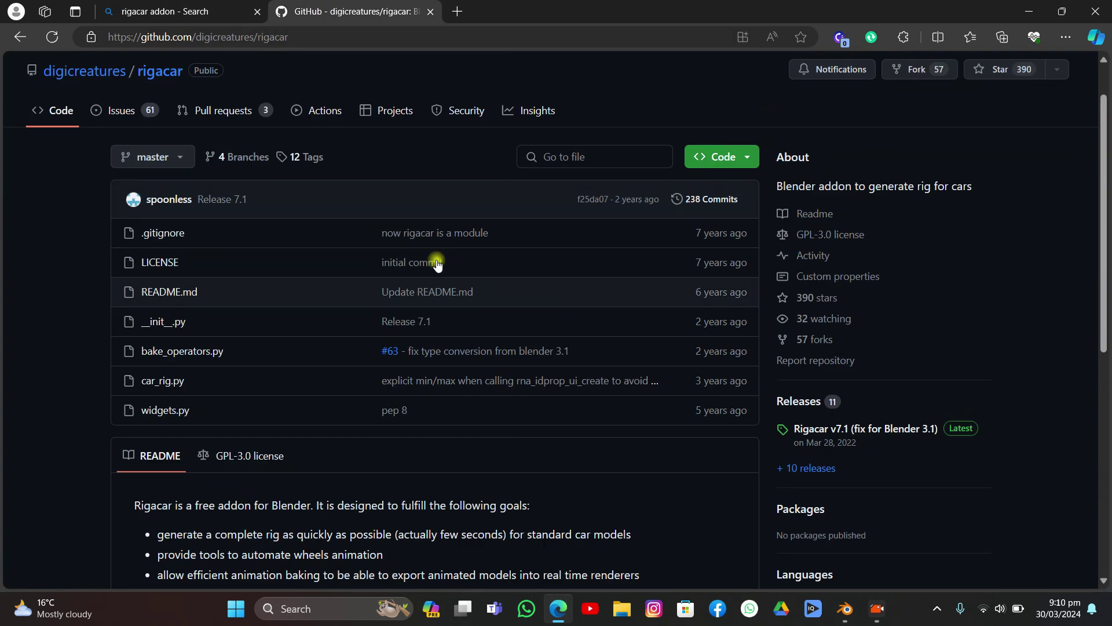
left_click(751, 216)
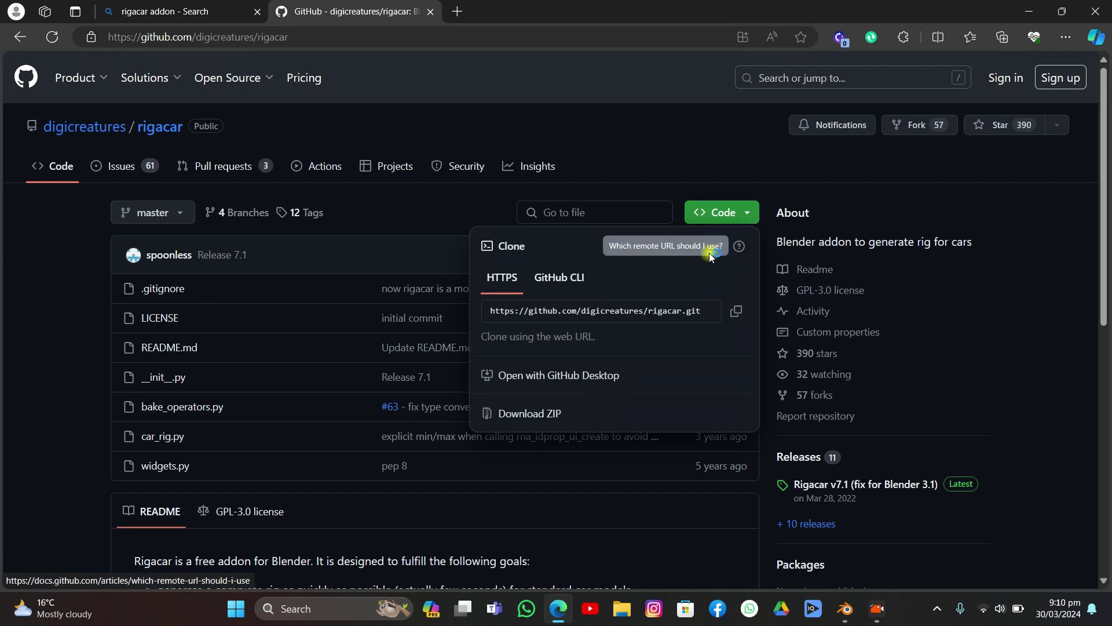
left_click(550, 414)
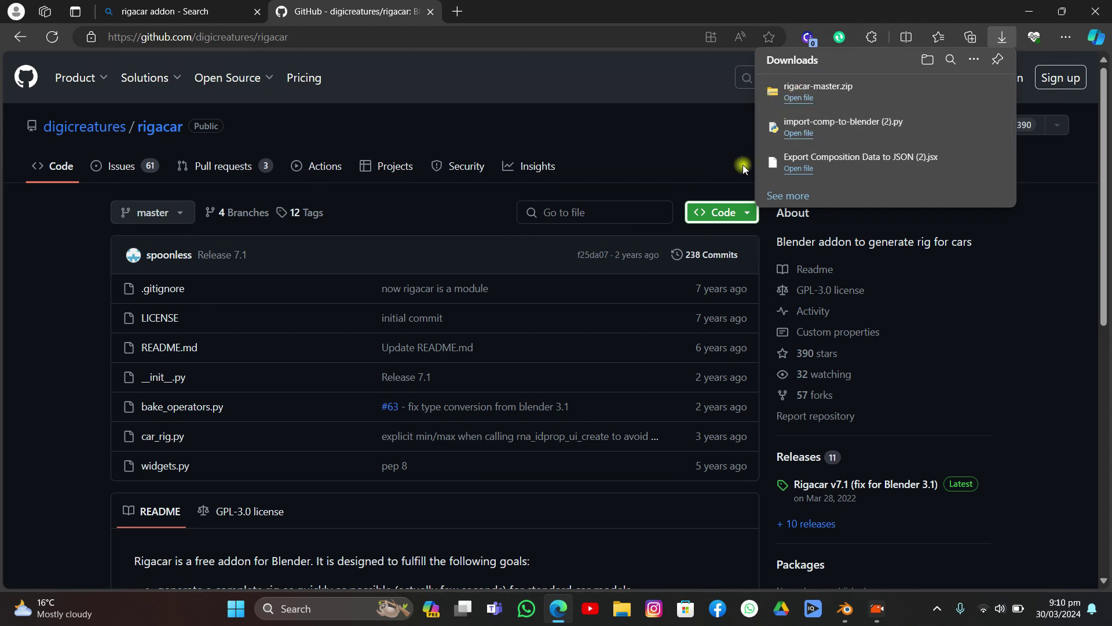
Step: In Add-ons preferences, browse Downloads for rigacar-master.zip, then cancel the file install
left_click(845, 609)
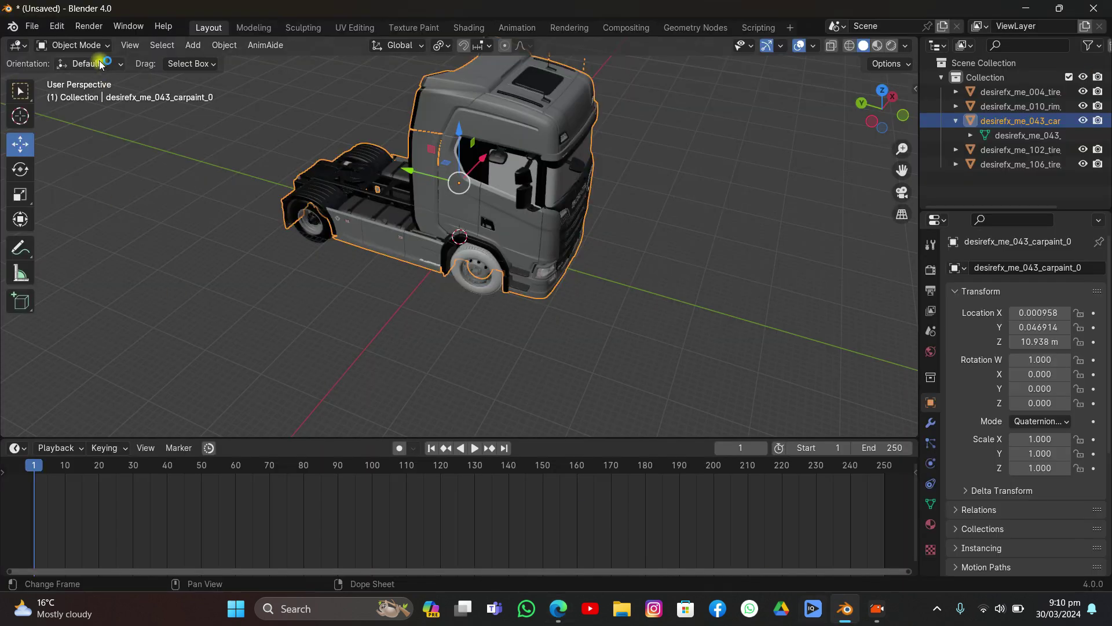
left_click(61, 27)
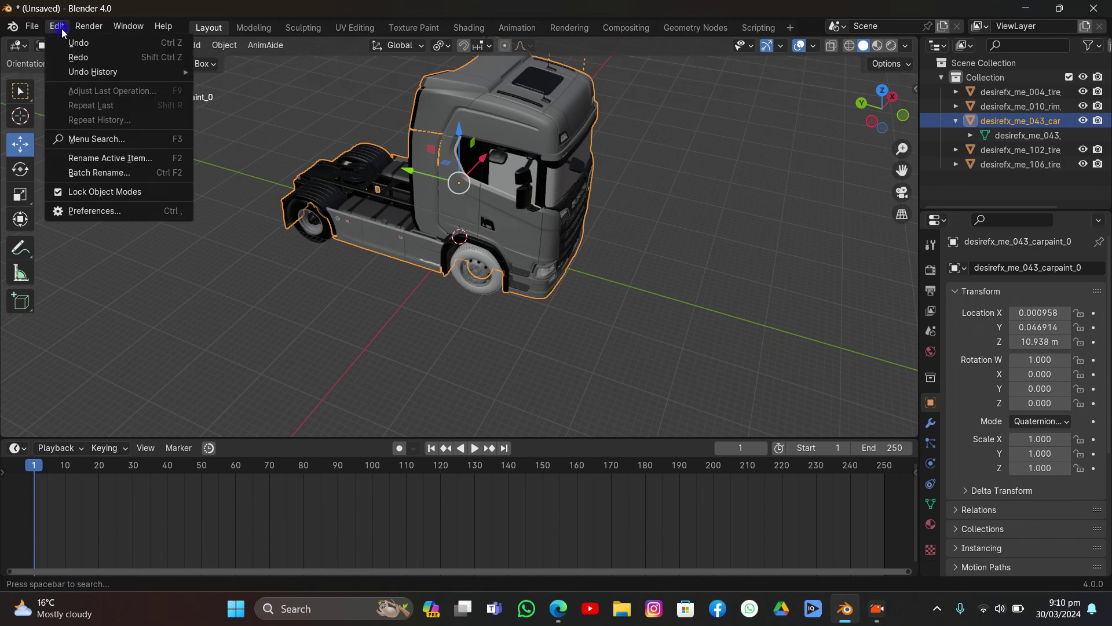
left_click(72, 211)
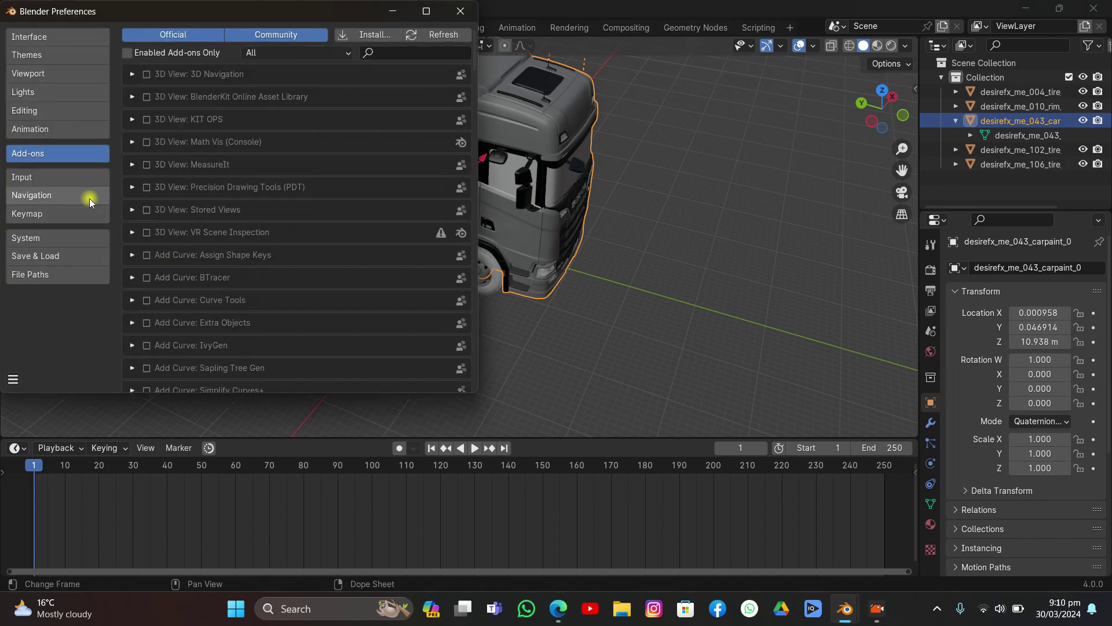
left_click(372, 36)
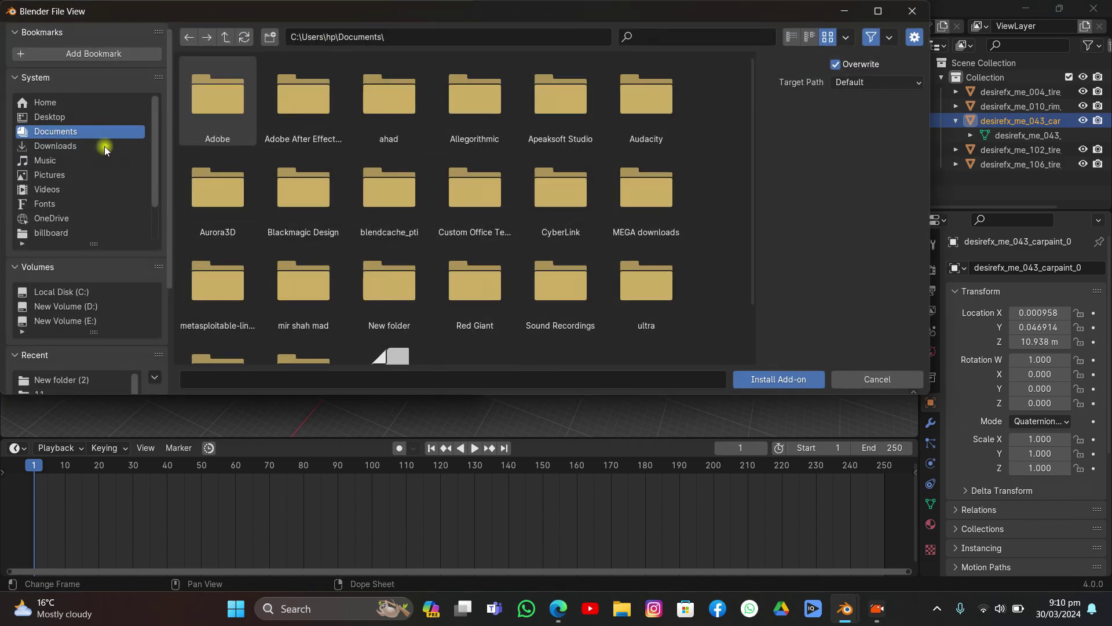
left_click(74, 145)
scroll(440, 232, "down", 10)
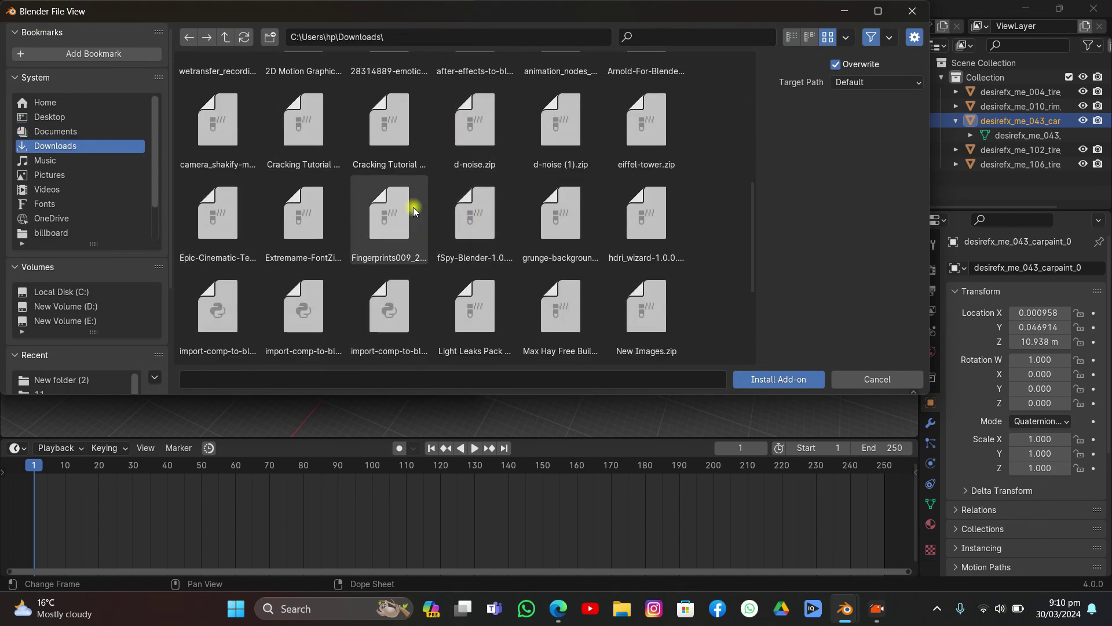
scroll(272, 226, "down", 3)
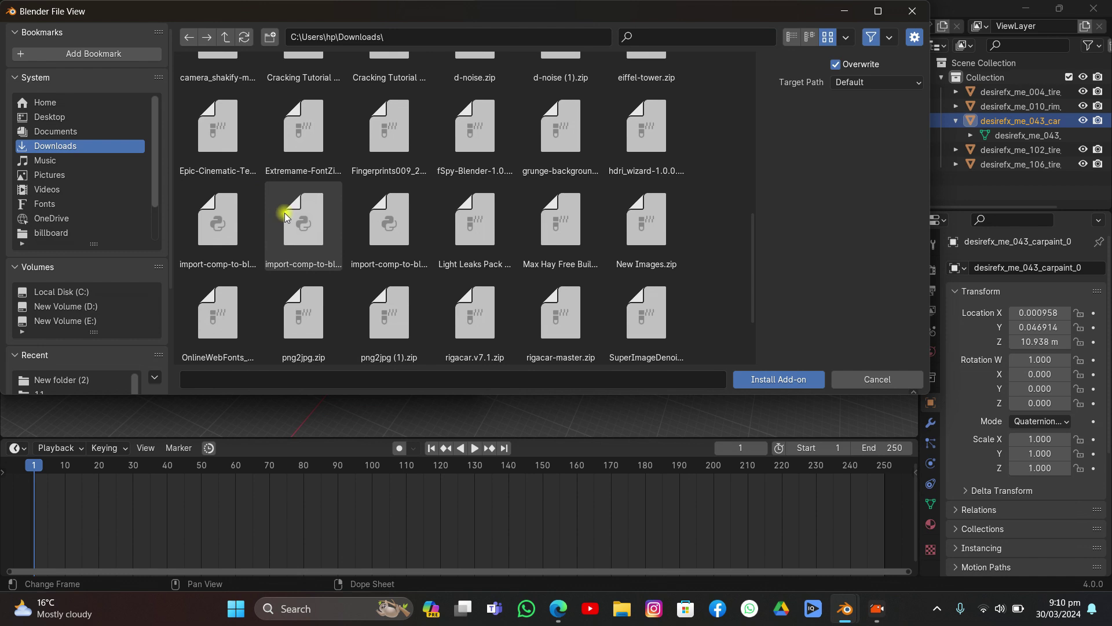
scroll(397, 209, "down", 2)
left_click(469, 279)
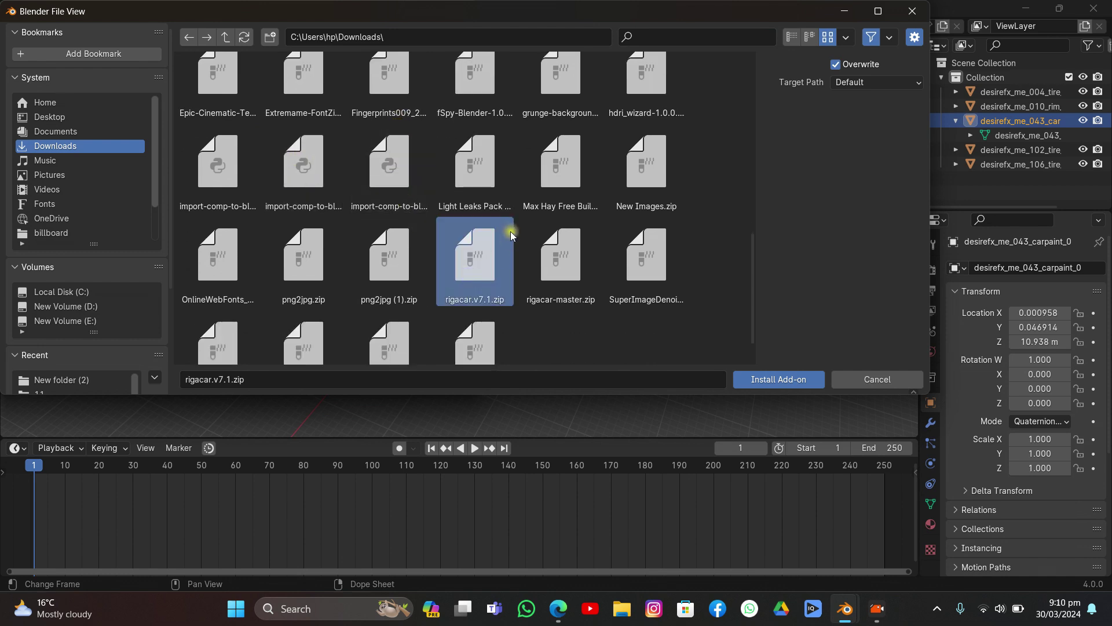
scroll(501, 220, "down", 1)
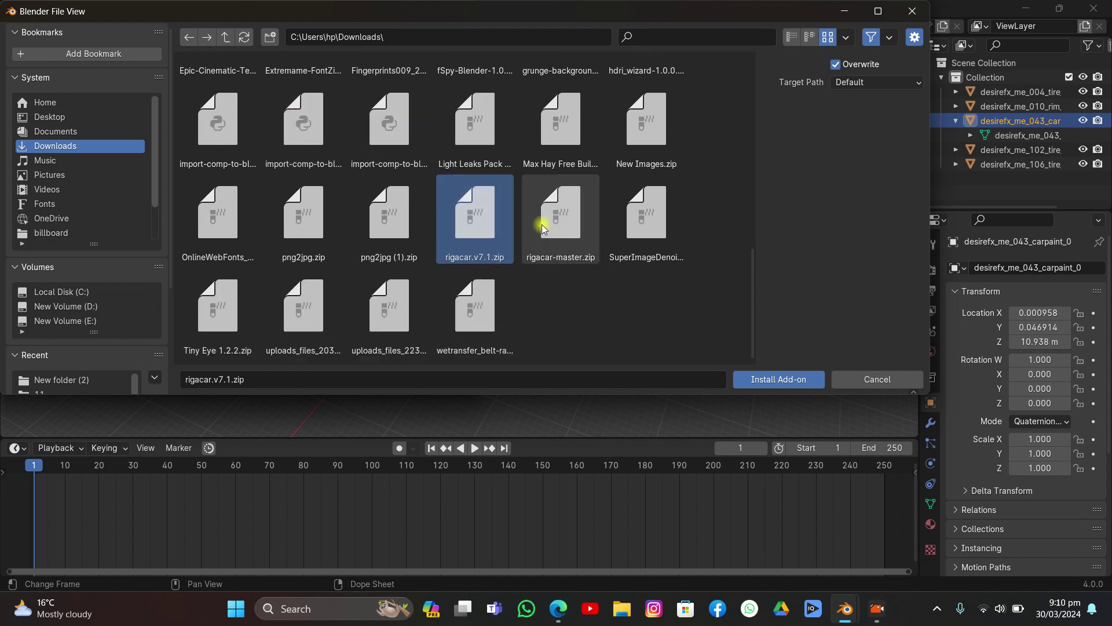
left_click(576, 239)
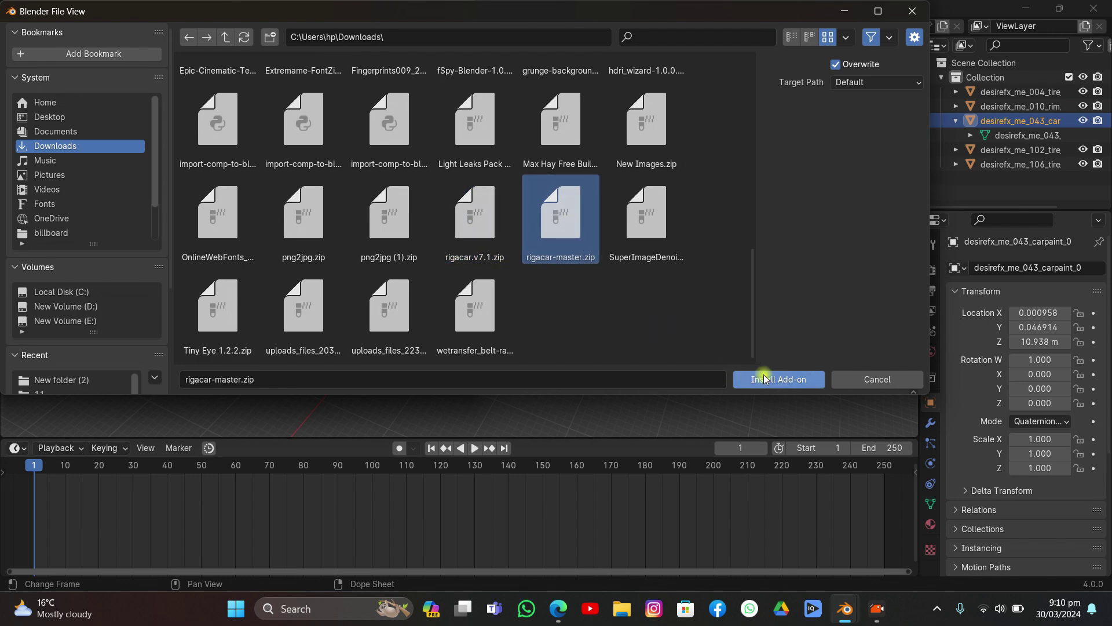
left_click(876, 379)
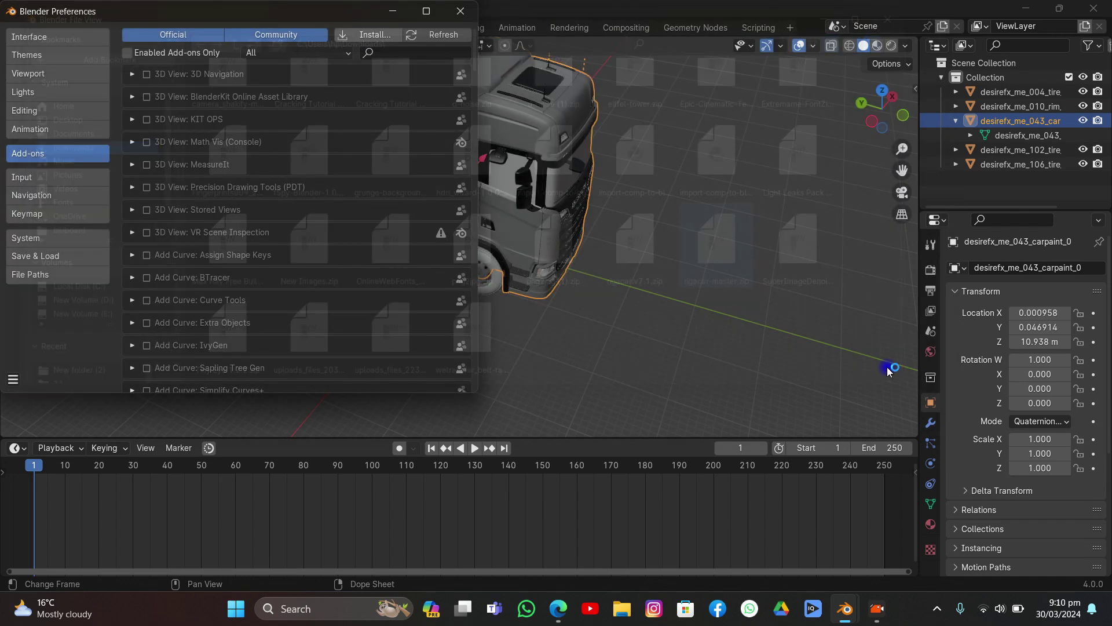
Step: Filter add-ons by 'rig', enable Rigging: Rigacar and save the preferences
left_click(375, 56)
type("r")
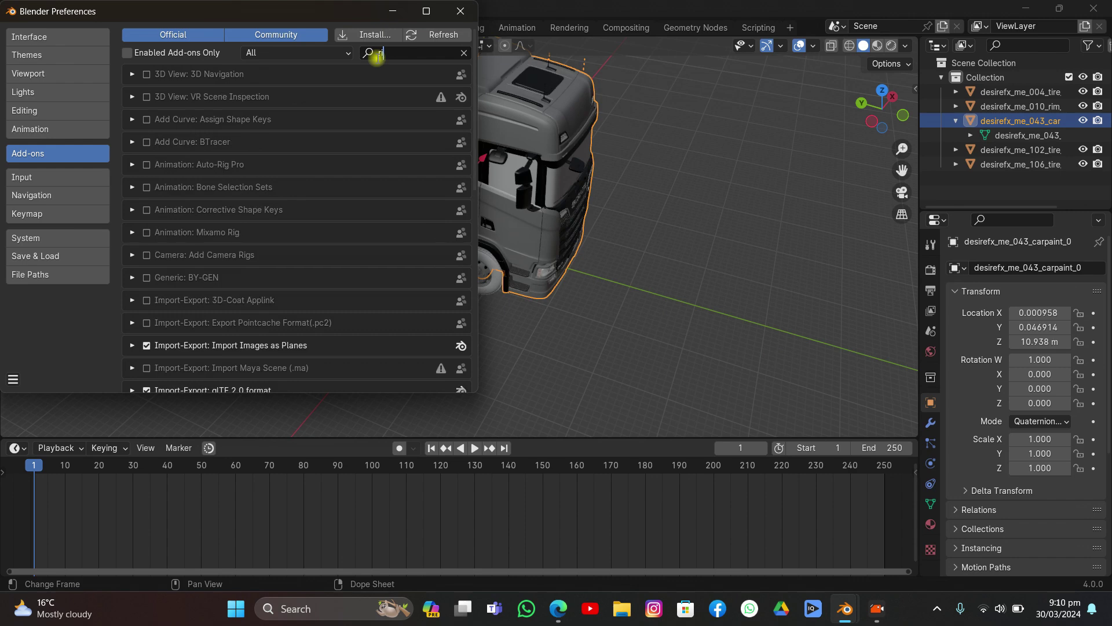
type("ig")
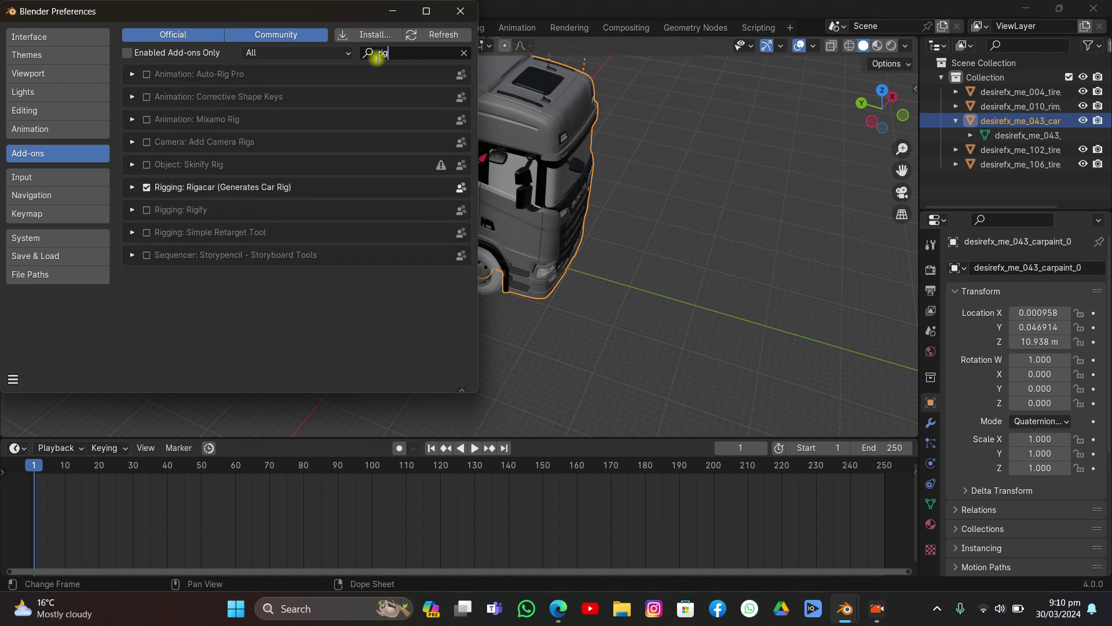
left_click(146, 187)
left_click(13, 379)
left_click(35, 335)
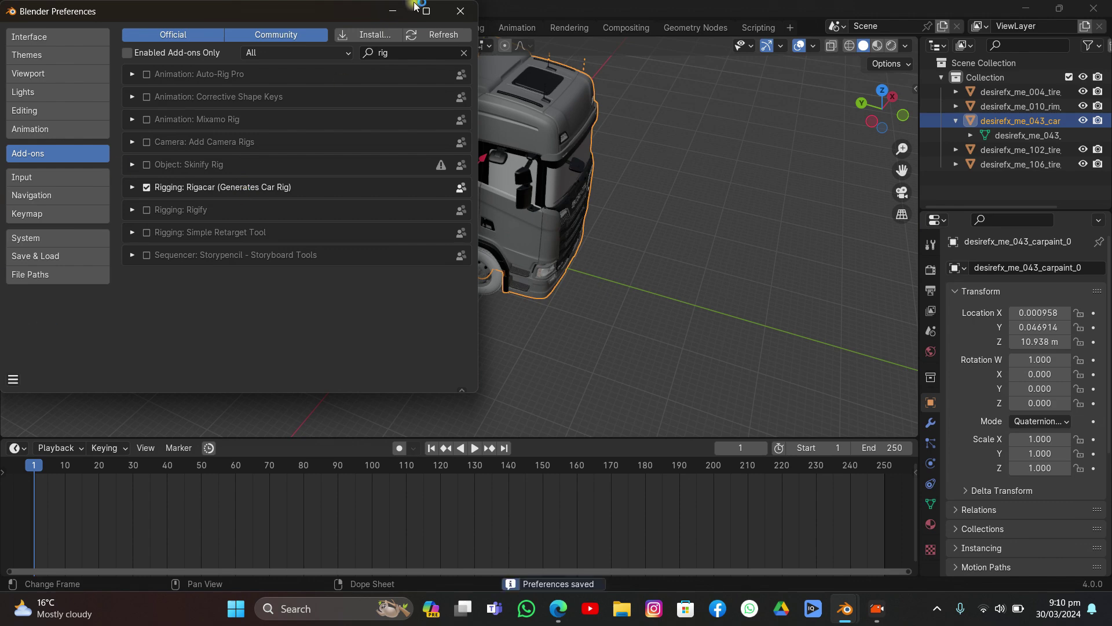
left_click(453, 14)
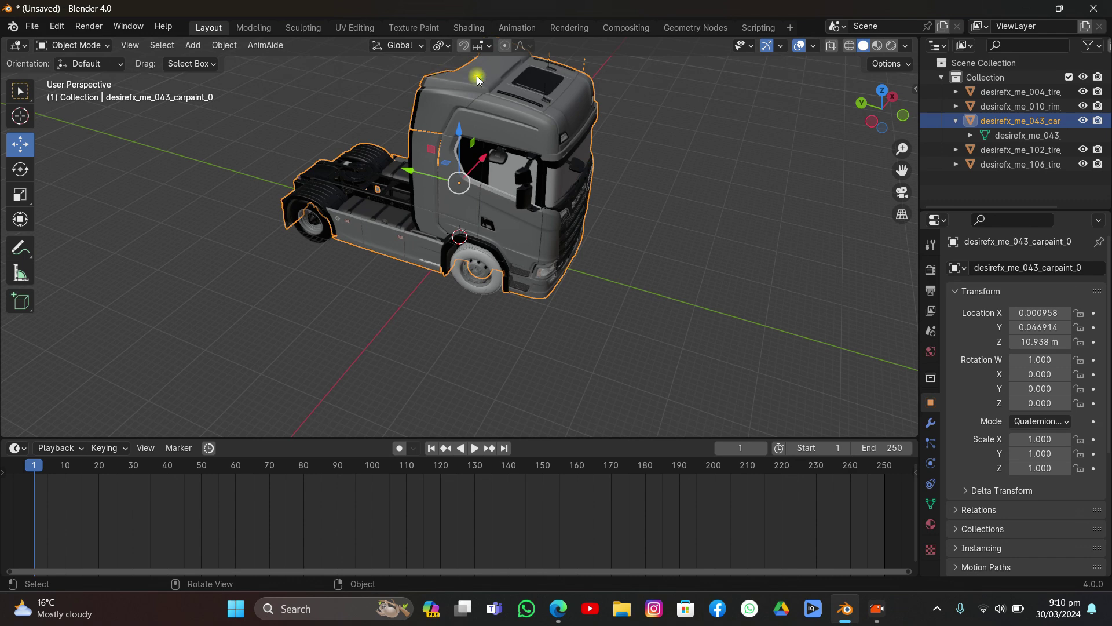
left_click(954, 123)
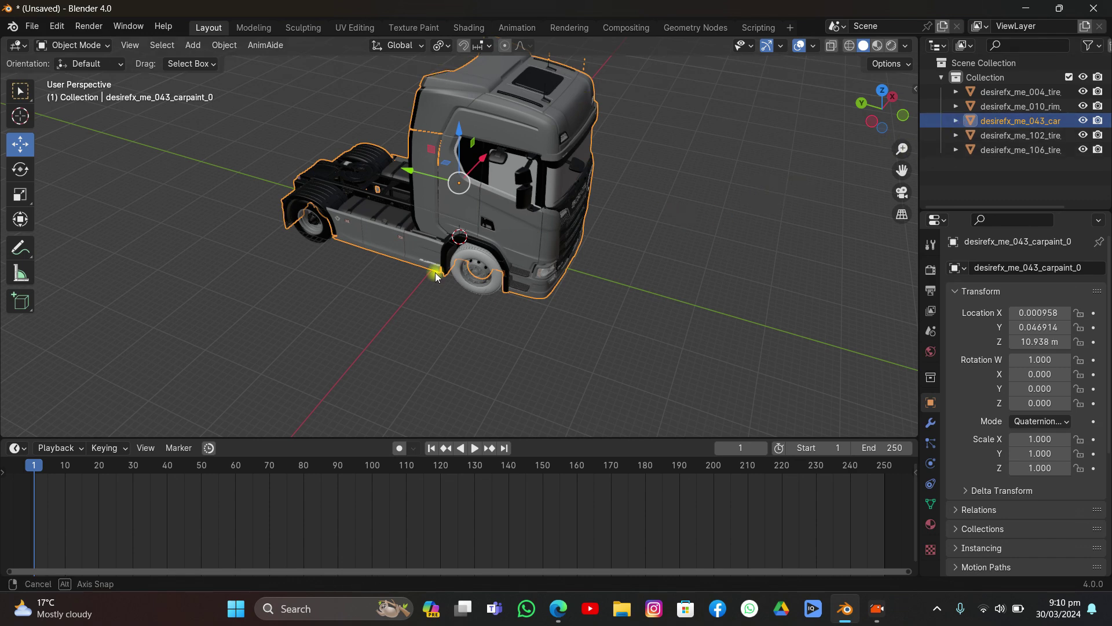
middle_click_drag(438, 267, 524, 248)
left_click(572, 165)
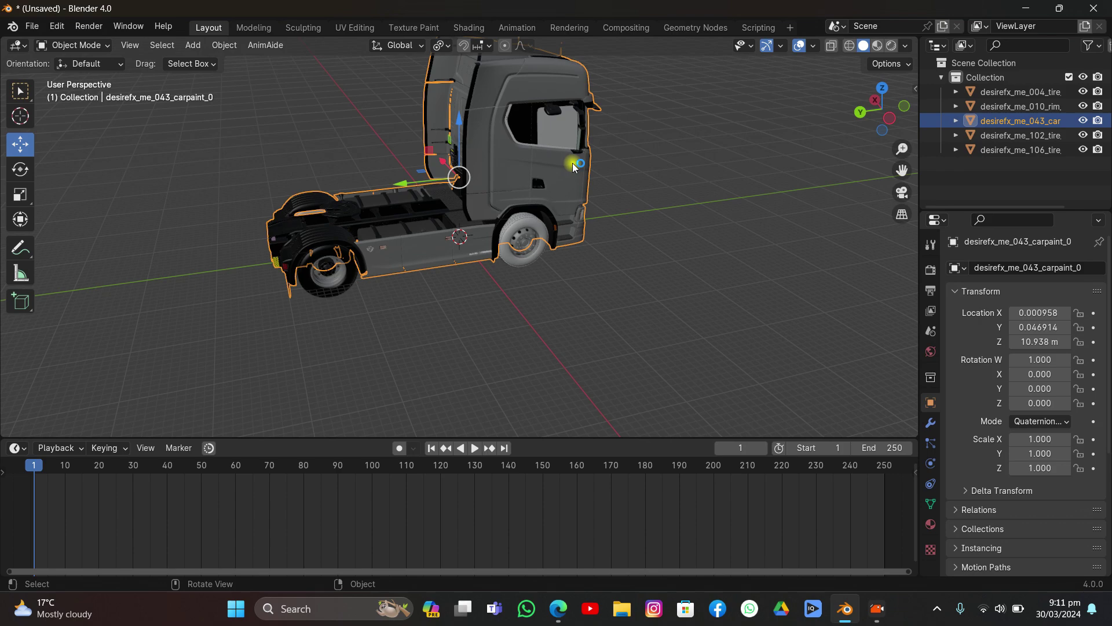
middle_click_drag(719, 131, 539, 185)
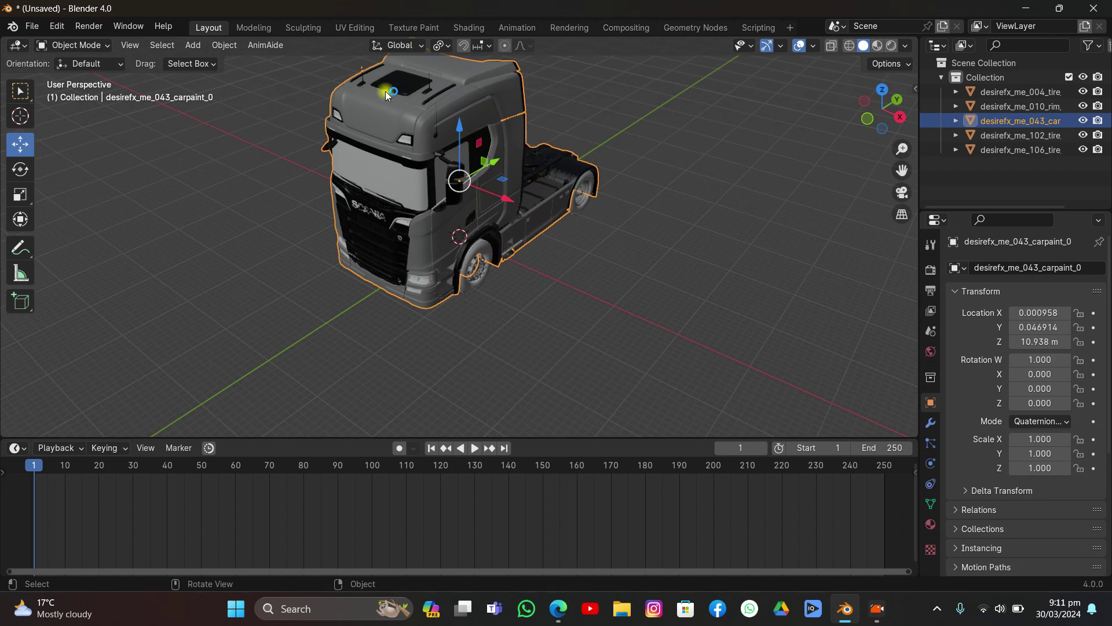
Step: Rename the truck body to Body and the front left tyre to Wheel.Ft.L
double_click(996, 121)
type("Body")
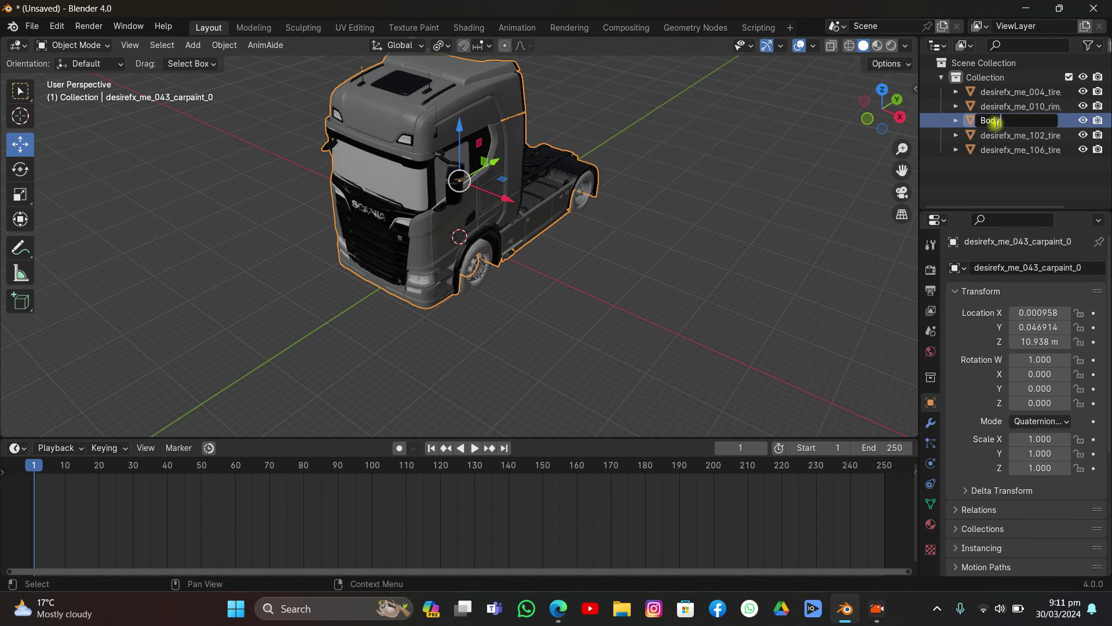
key("Return")
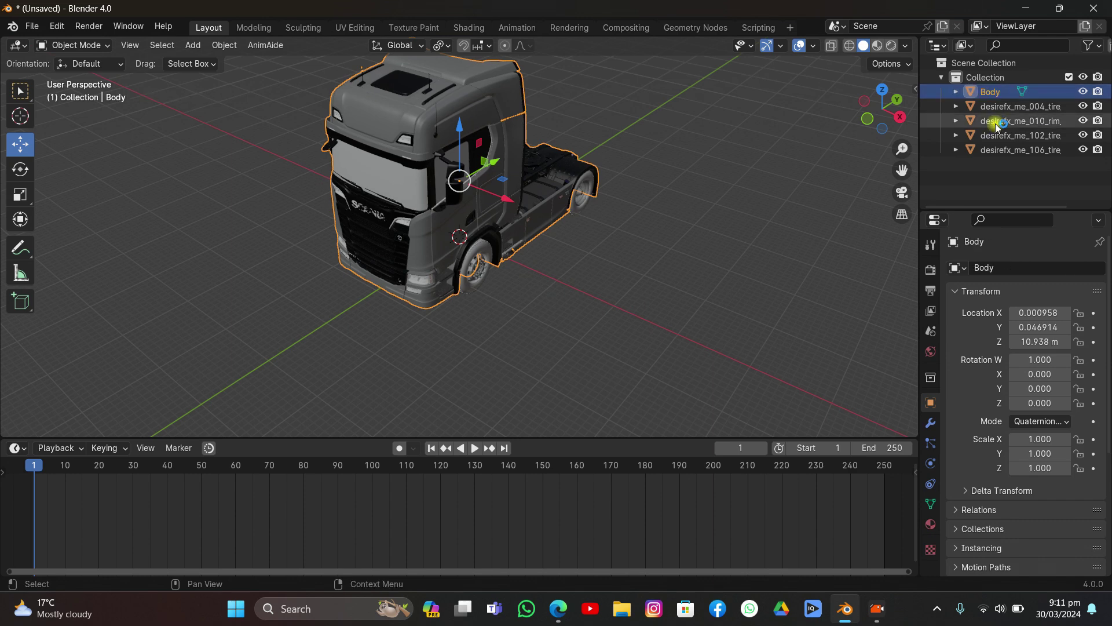
left_click(487, 271)
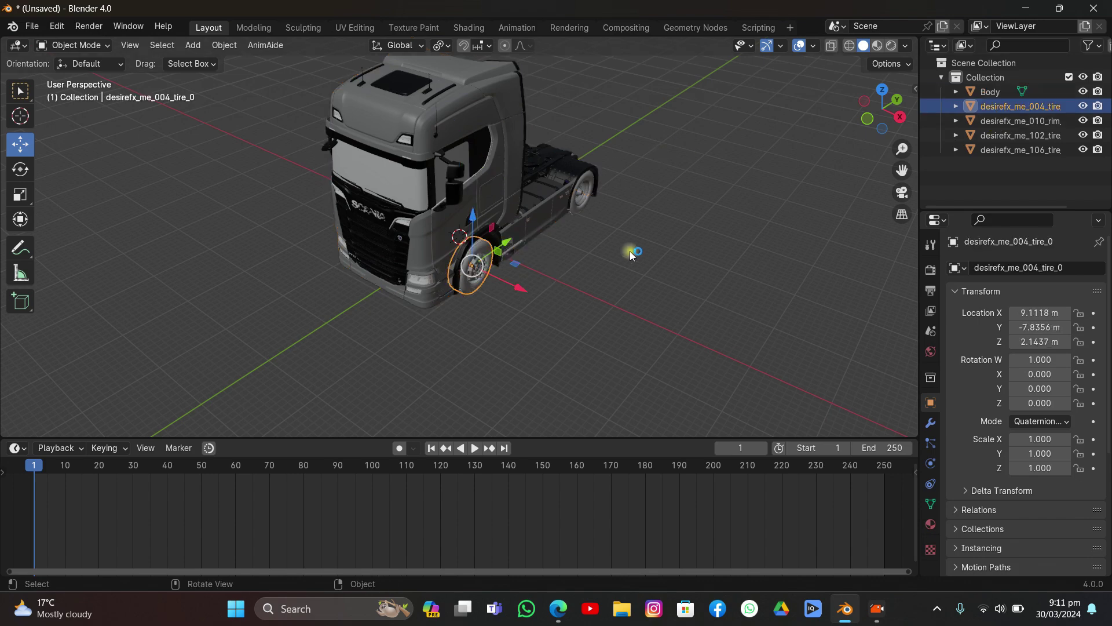
middle_click_drag(630, 251, 426, 201)
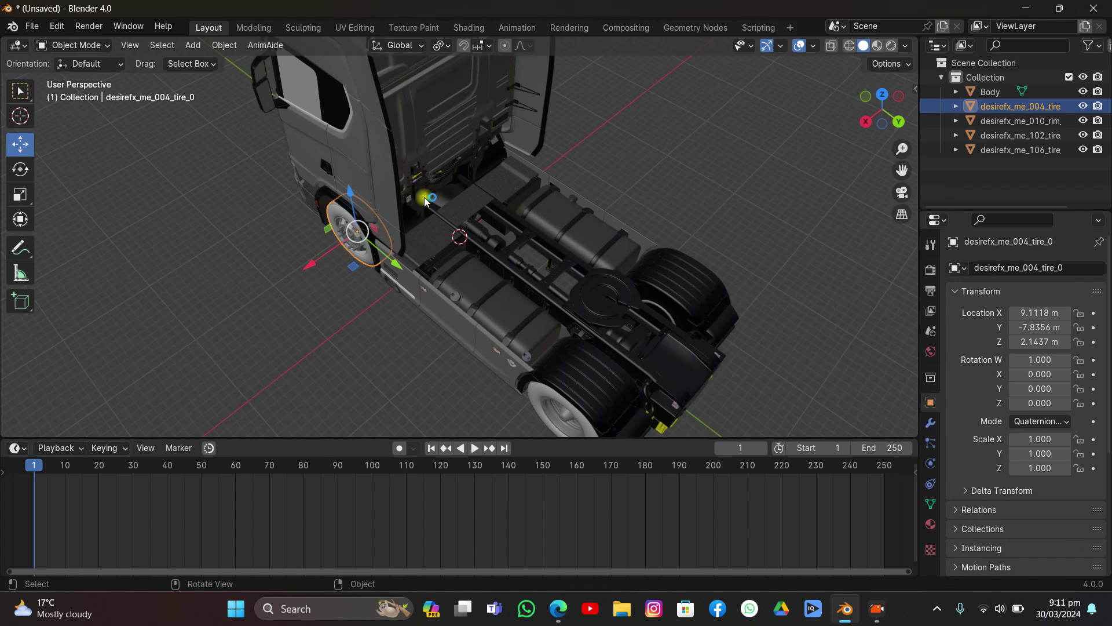
double_click(1023, 106)
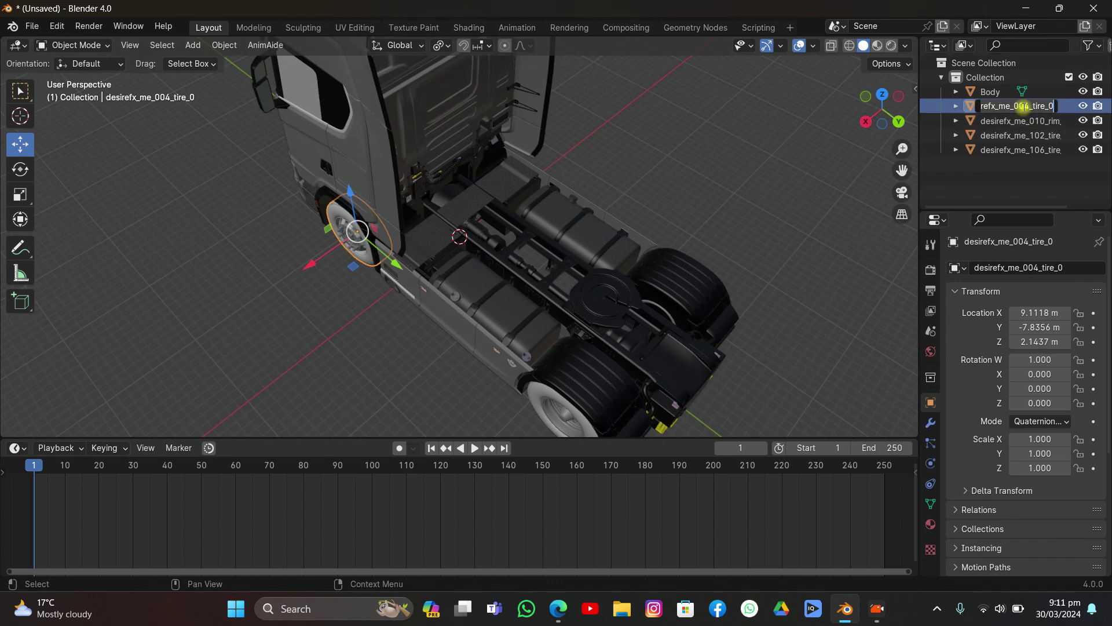
type("Wheel")
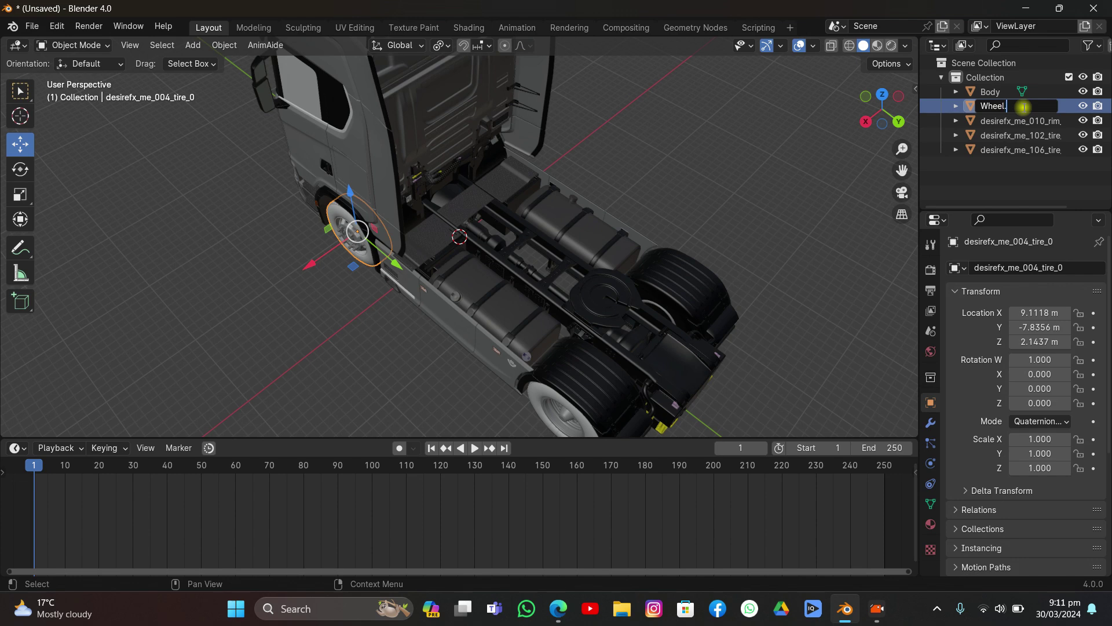
type(".Ft")
type(".L")
key("Return")
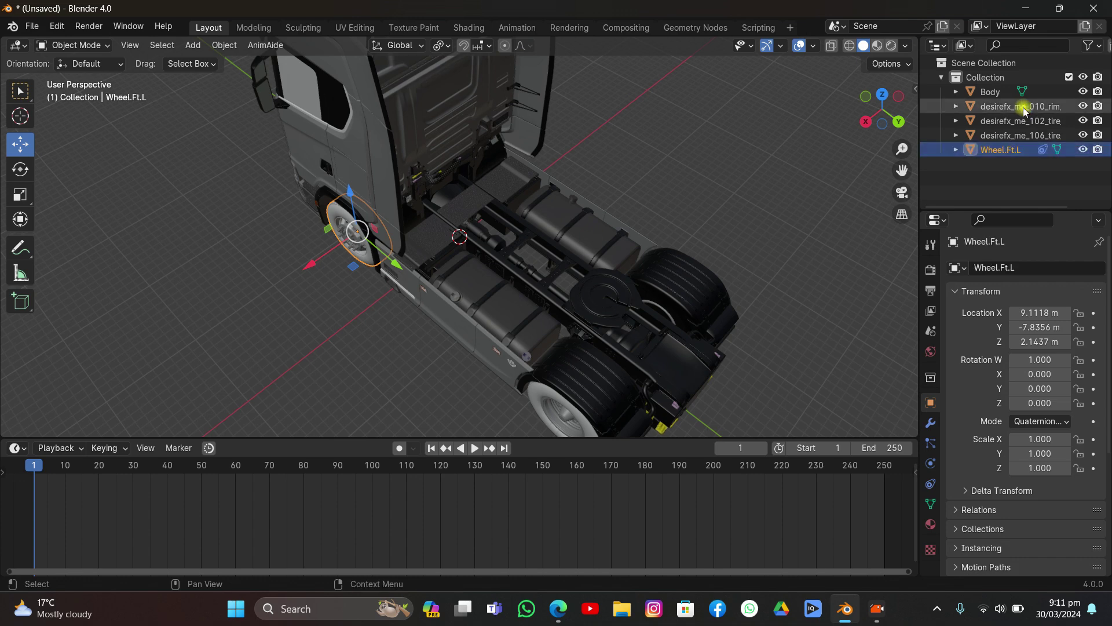
Step: Rename the desirefx_me_010_rim wheel object to Wheel.Ft.R
left_click(1022, 106)
middle_click_drag(509, 168, 408, 169)
double_click(1011, 106)
type("Wh")
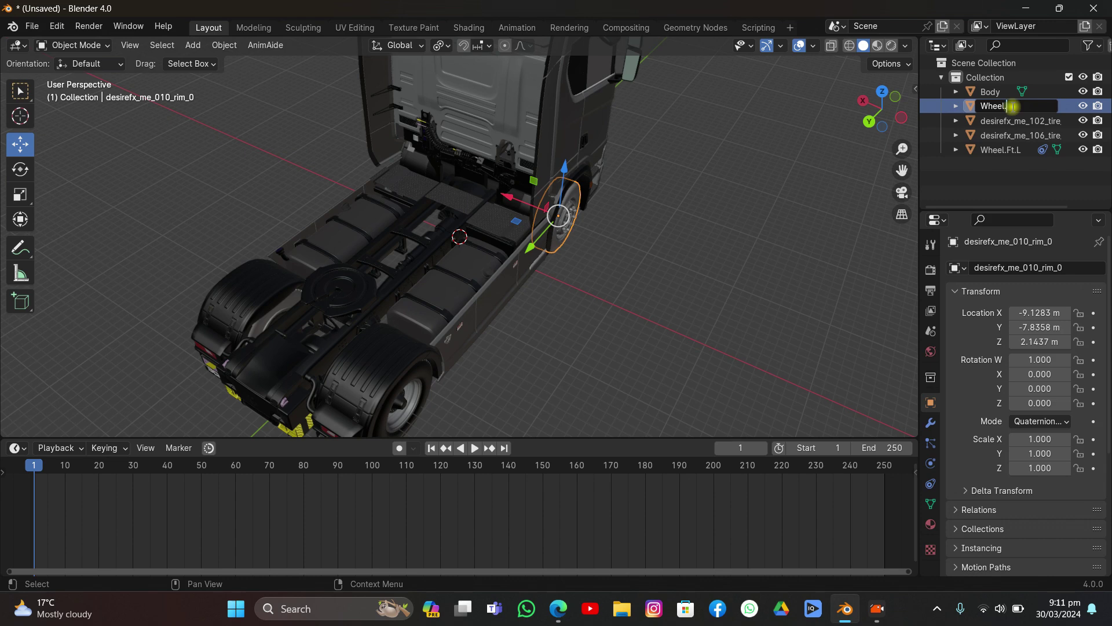
type("eel.Ft.R")
key("Return")
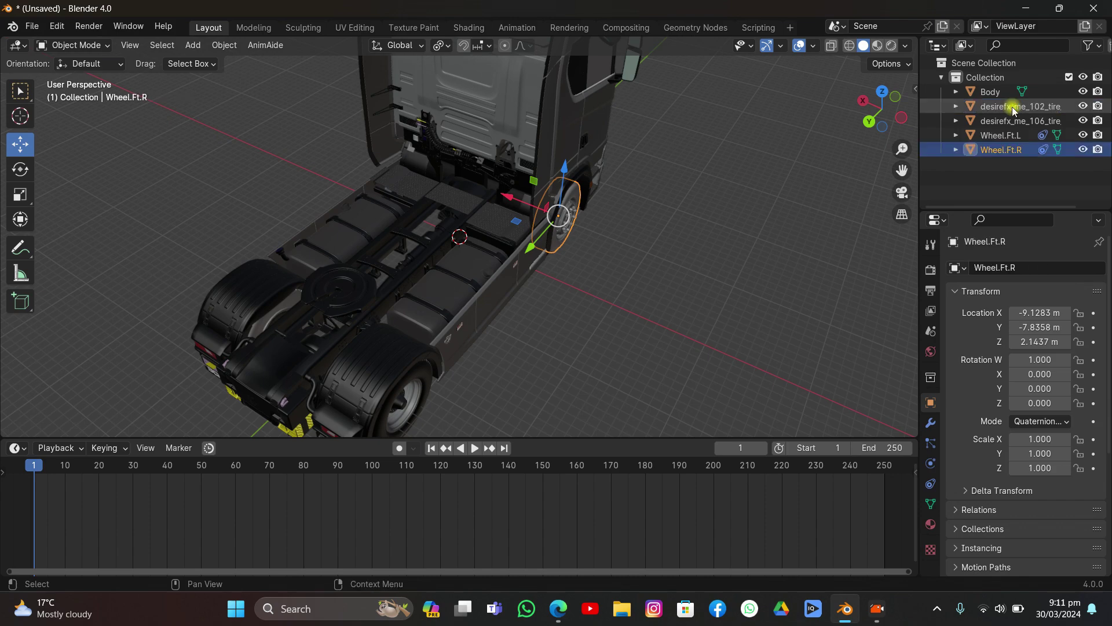
Step: Rename the rear left tyre to Wheel.Bk.L
middle_click_drag(521, 260, 507, 306)
left_click(507, 306)
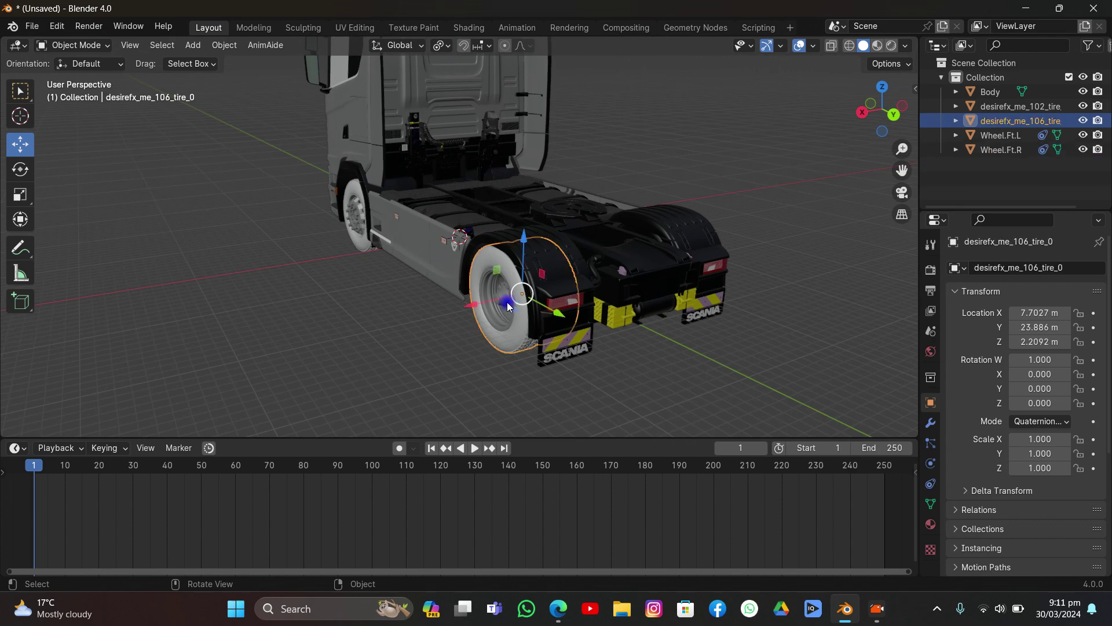
double_click(1001, 120)
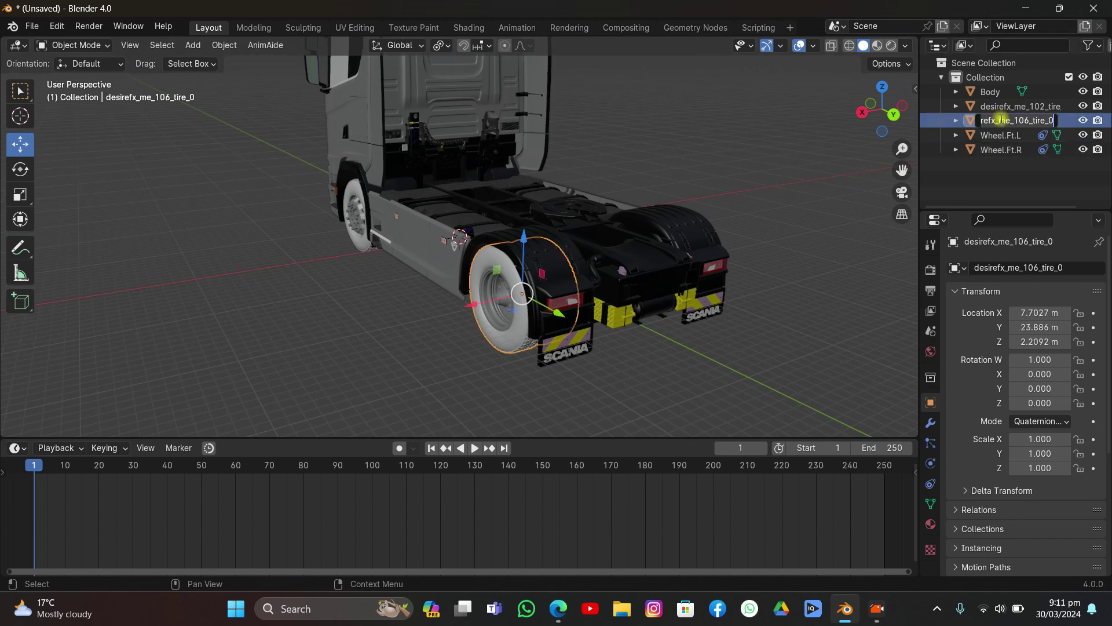
type("W")
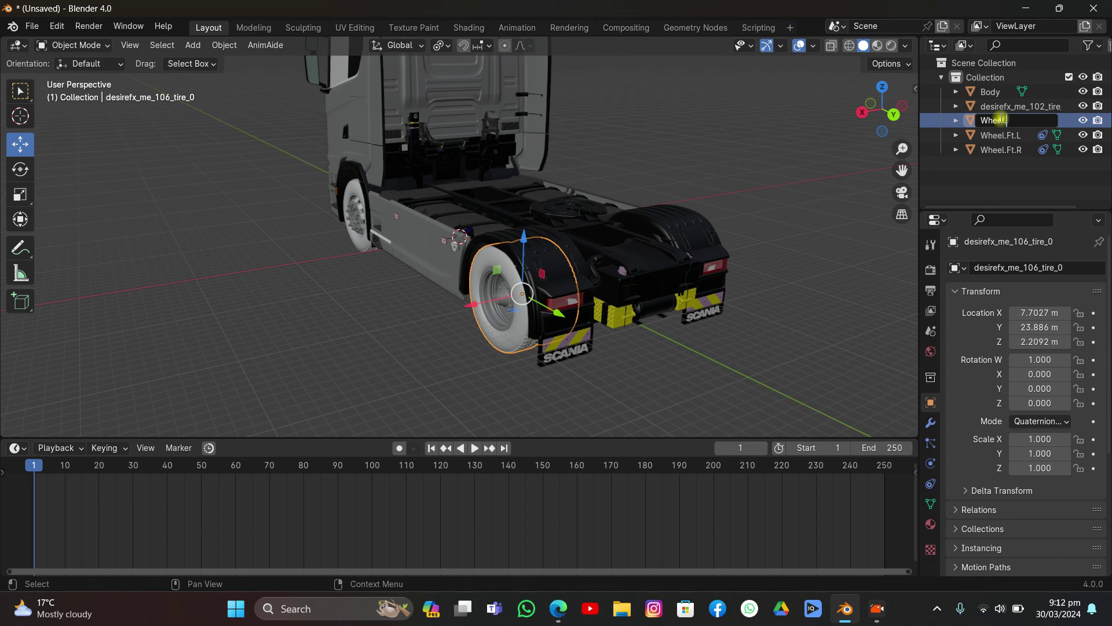
type("heel.Bk.L")
key("Return")
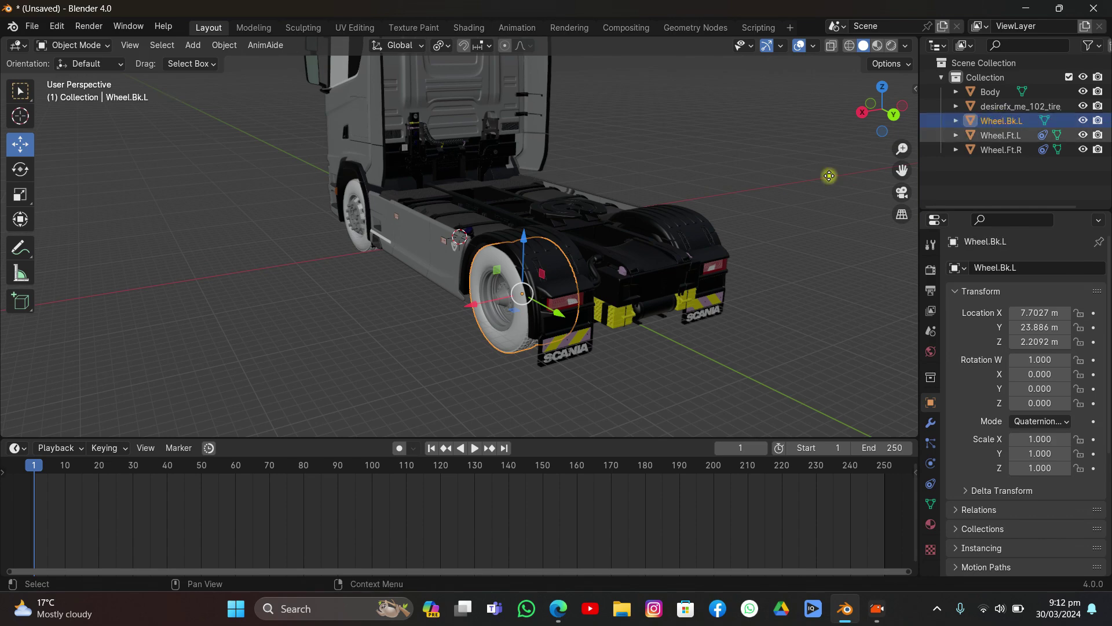
Step: Rename the other rear tyre Wheel.Bk.R, then select Body together with the four wheels
middle_click_drag(828, 176, 541, 248)
left_click(303, 321)
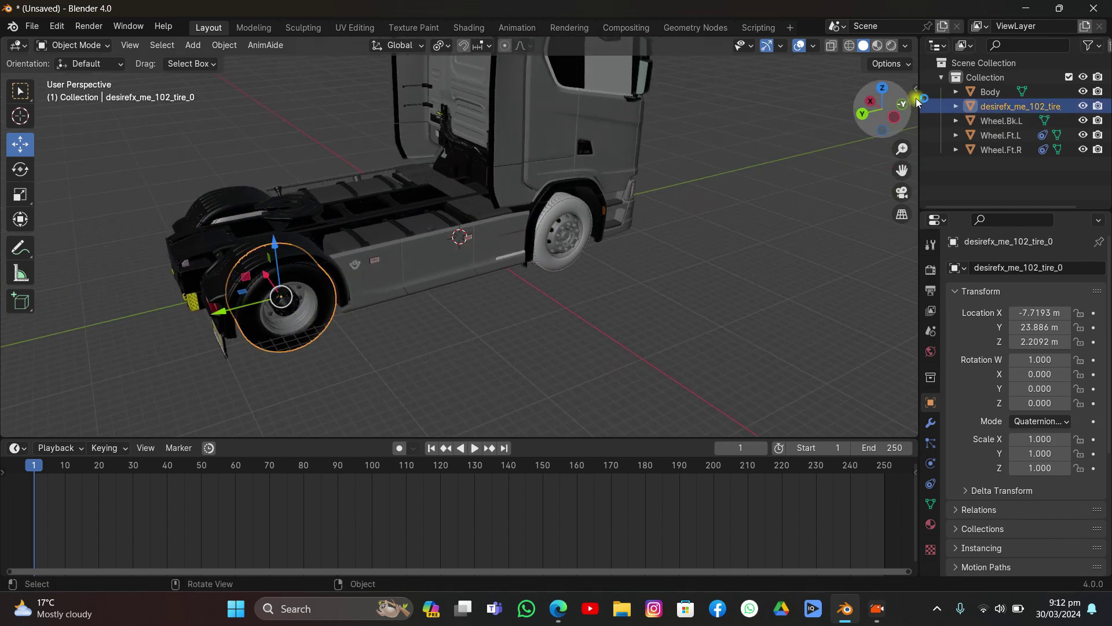
double_click(1030, 107)
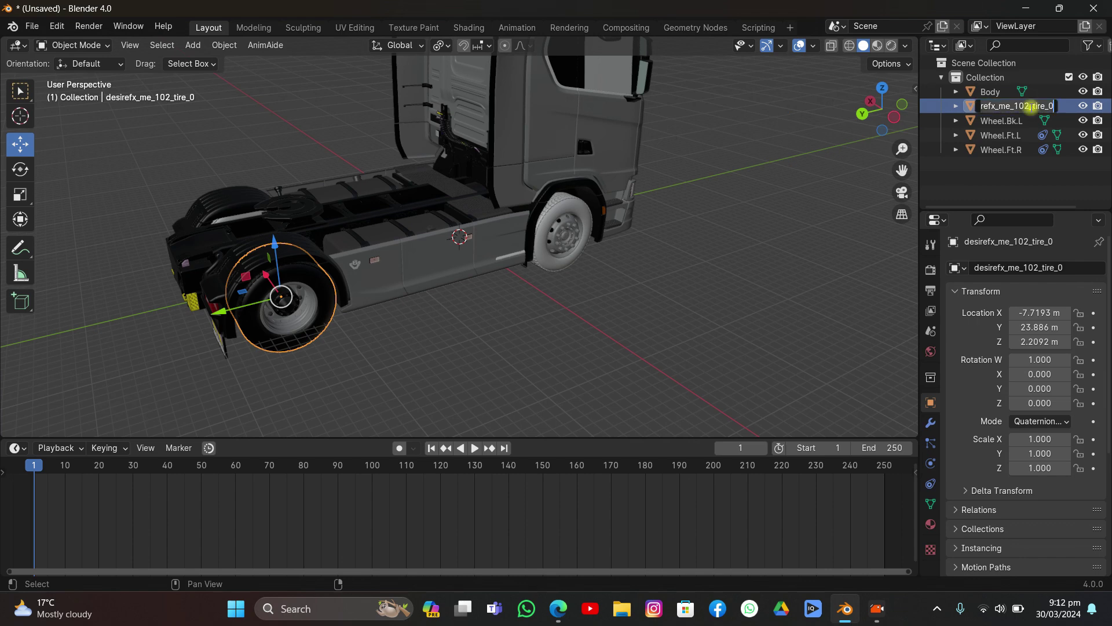
type("Whe")
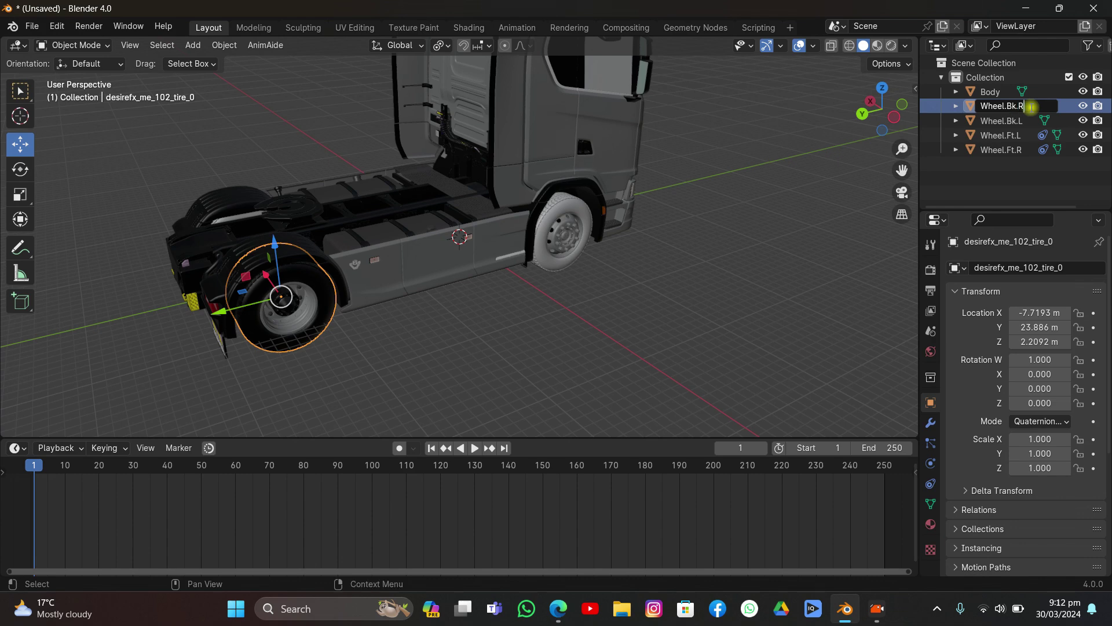
type("el.Bk.R")
key("Return")
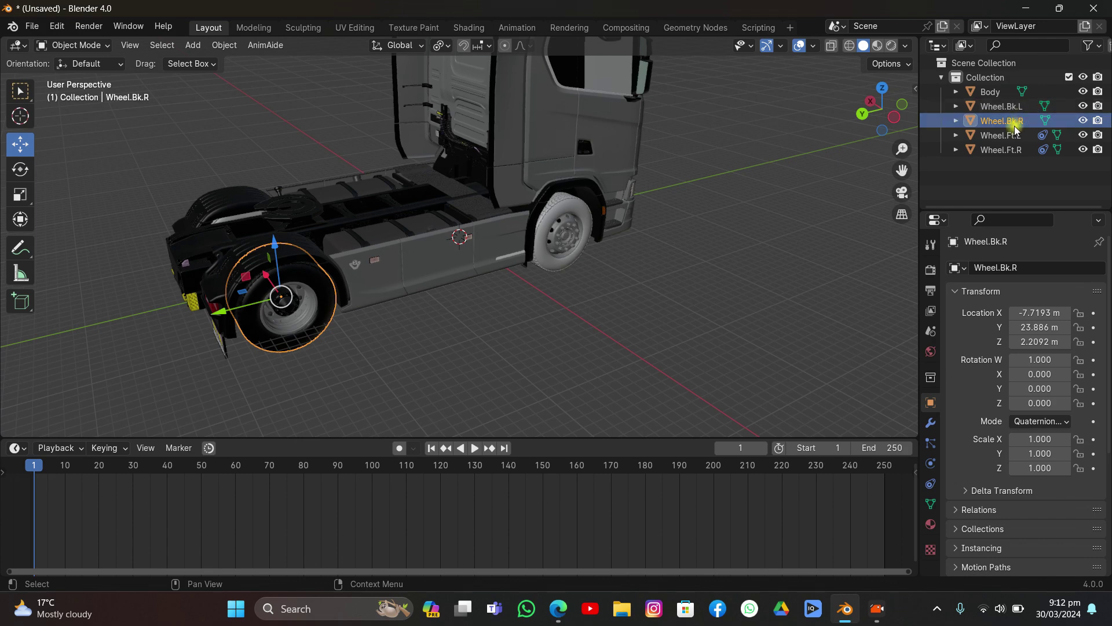
left_click(992, 92)
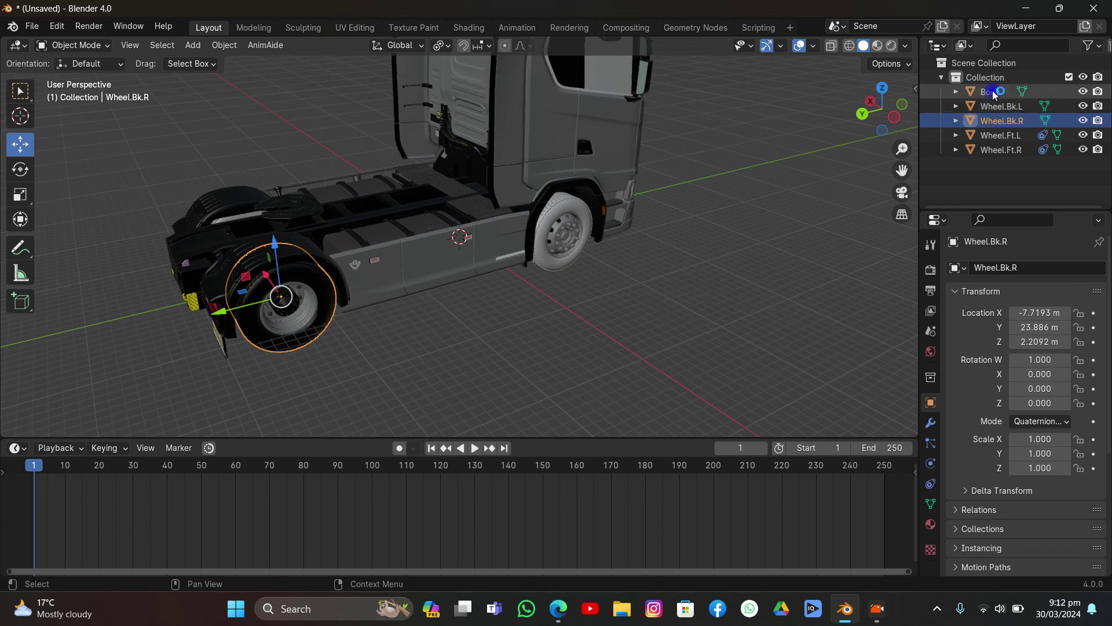
left_click(1008, 151, "shift")
Step: Add a Car deformation rig armature to the truck
middle_click_drag(531, 261, 363, 160)
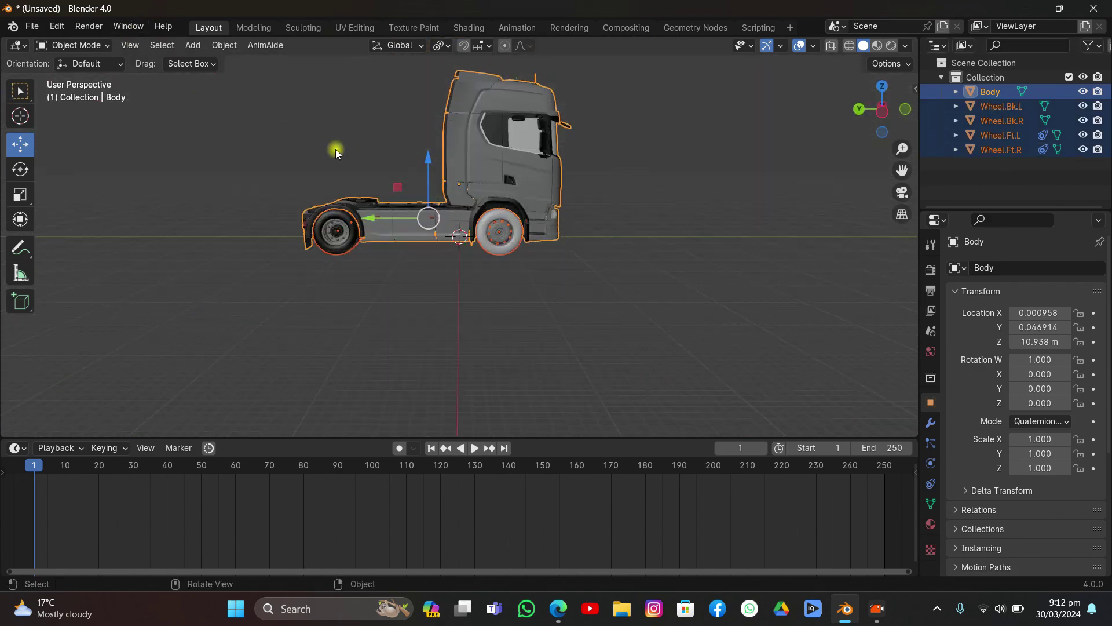
key("shift+a")
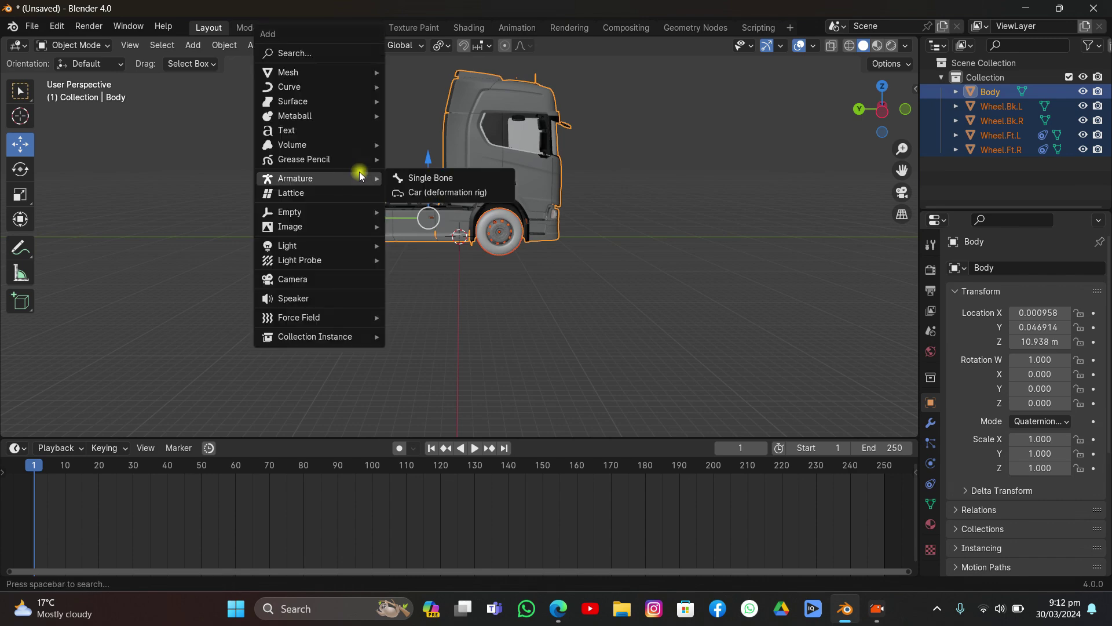
mouse_move(295, 179)
left_click(442, 193)
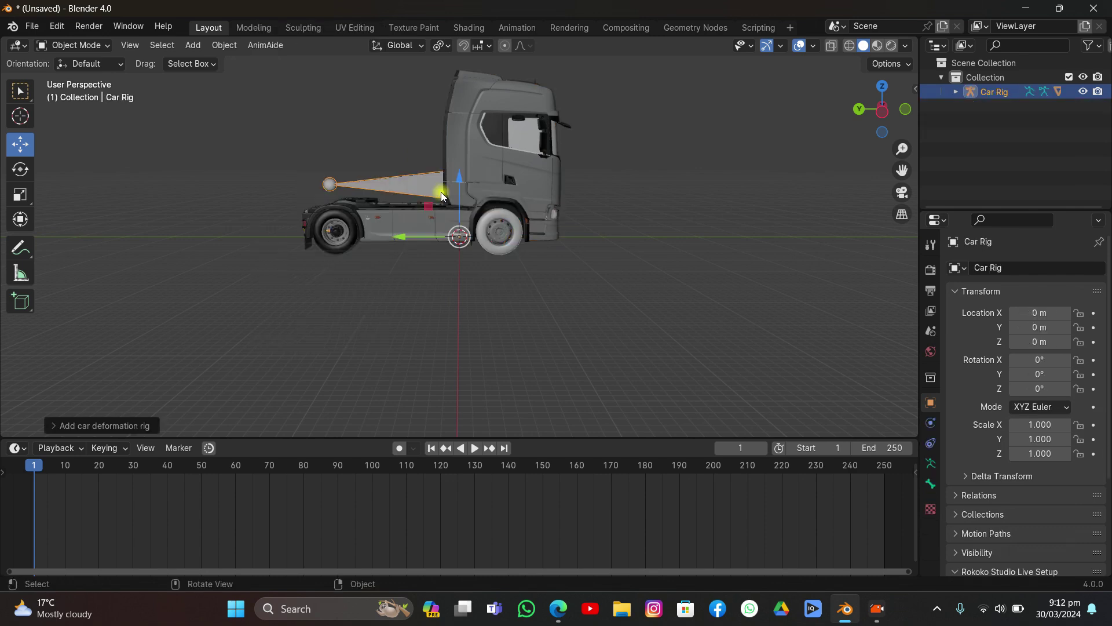
mouse_move(441, 192)
middle_mouse_down()
mouse_move(497, 346)
mouse_move(572, 241)
mouse_move(606, 246)
mouse_move(586, 225)
mouse_move(196, 208)
middle_mouse_up()
Step: Check the rig's bones in wireframe, return to solid shading and show the Rigacar sidebar panel
left_click(850, 45)
scroll(666, 187, "up", 6)
middle_click_drag(339, 176, 464, 248)
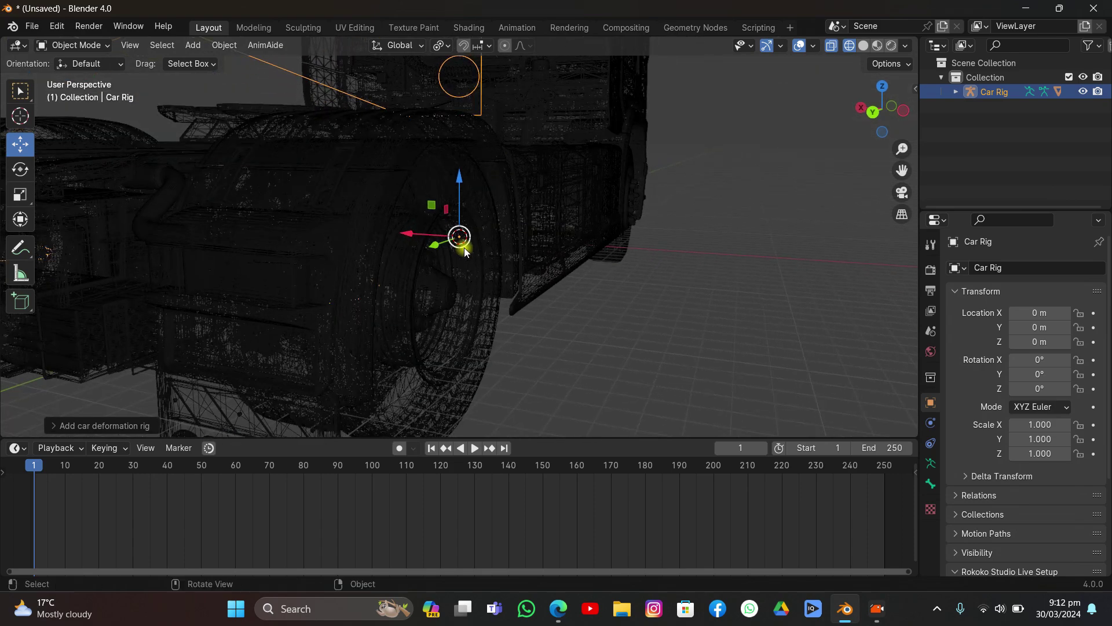
middle_click_drag(808, 161, 687, 227)
left_click(863, 45)
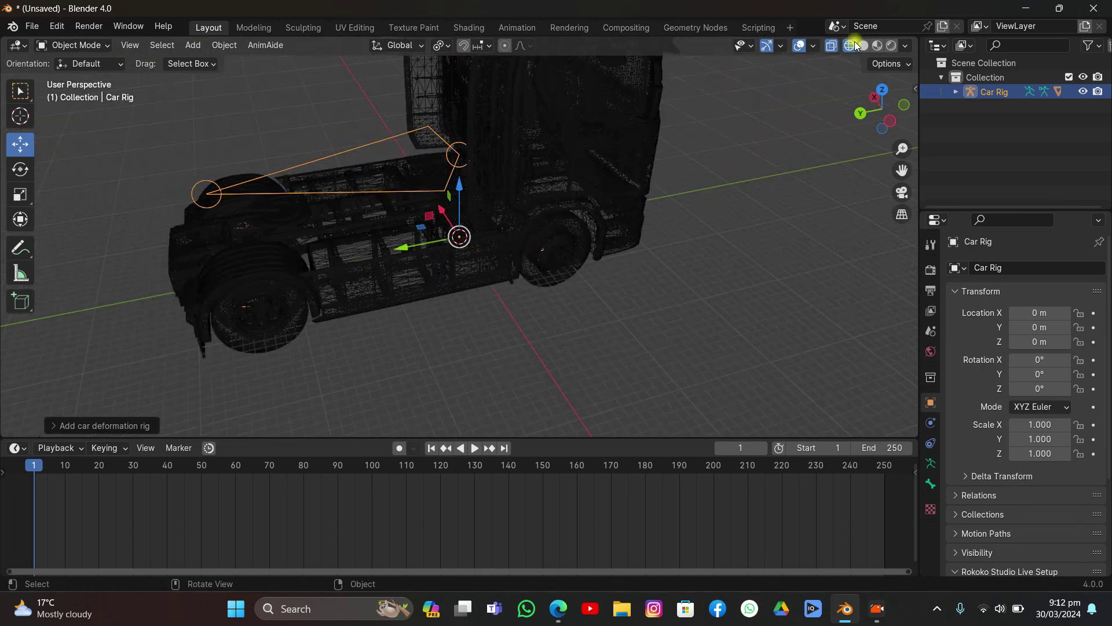
left_click(831, 45)
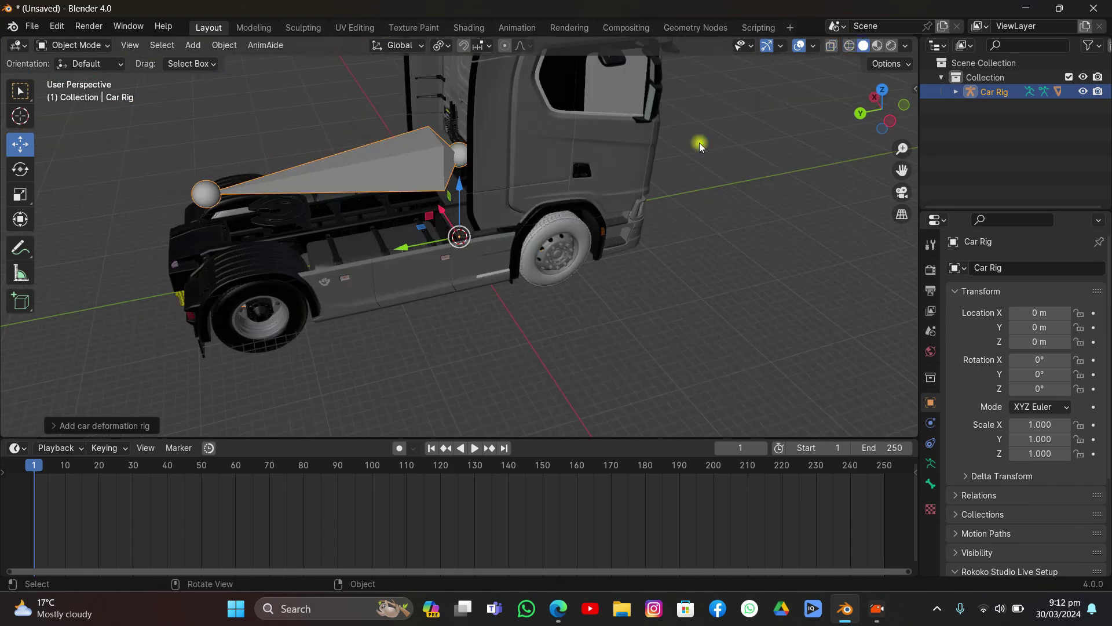
key("n")
left_click(913, 96)
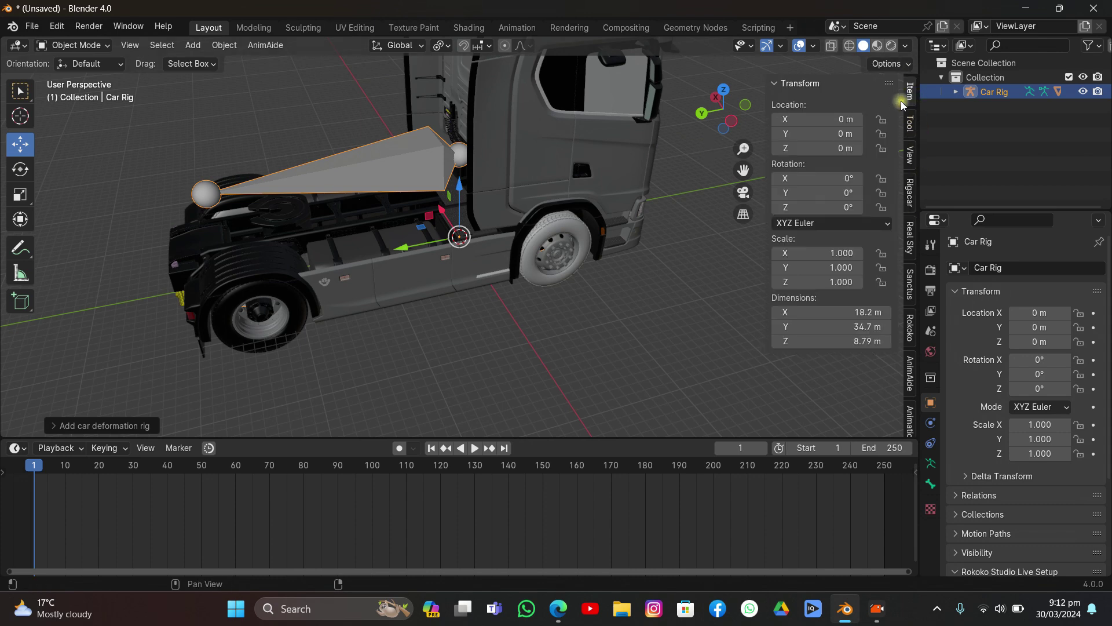
left_click(913, 189)
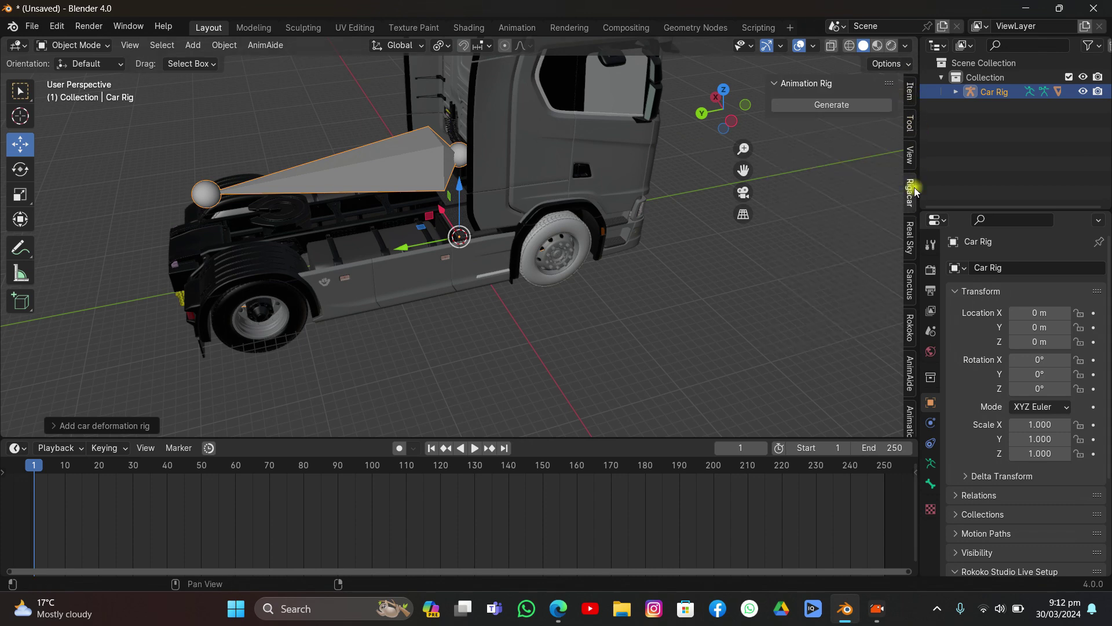
Step: Generate the animation rig, then test rotating the Drift control and sliding Root along Y
left_click(851, 105)
middle_click_drag(597, 168, 328, 263)
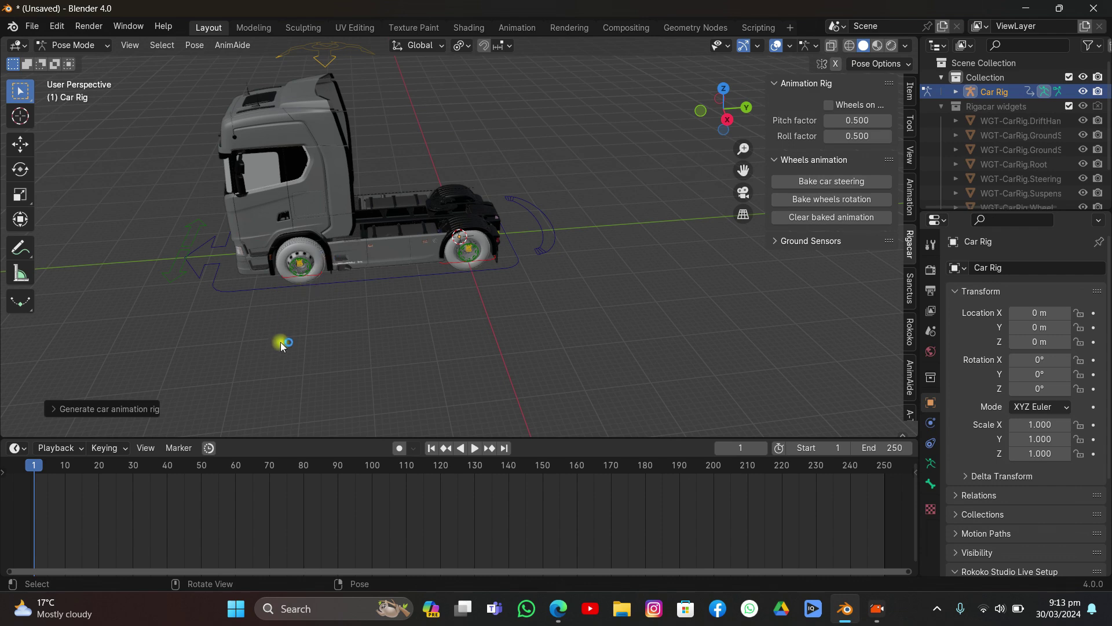
left_click(547, 221)
key("r")
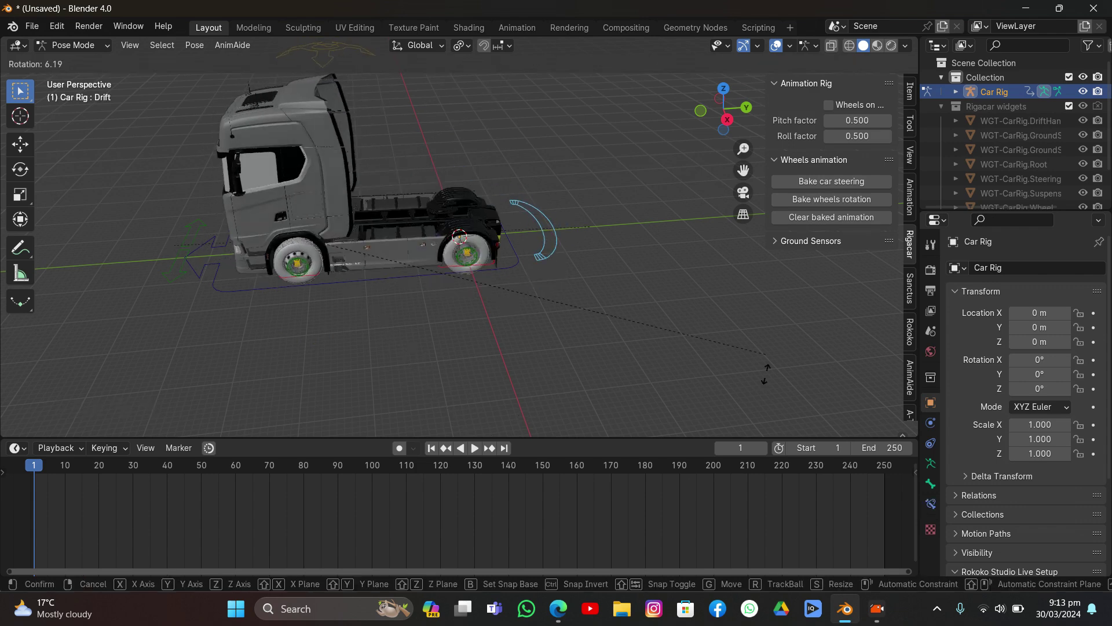
left_click(322, 360)
left_click(246, 291)
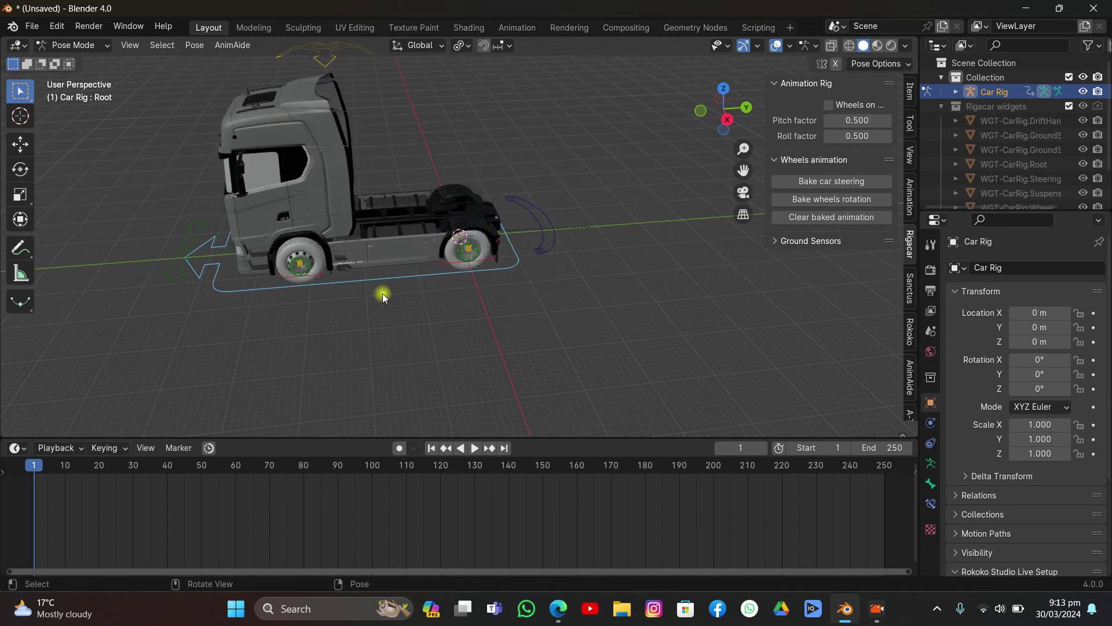
key("g")
key("y")
left_click(570, 270)
Step: Test moving the steering, suspension (cancelled) and rear-left ground sensor controls
left_click(203, 229)
key("g")
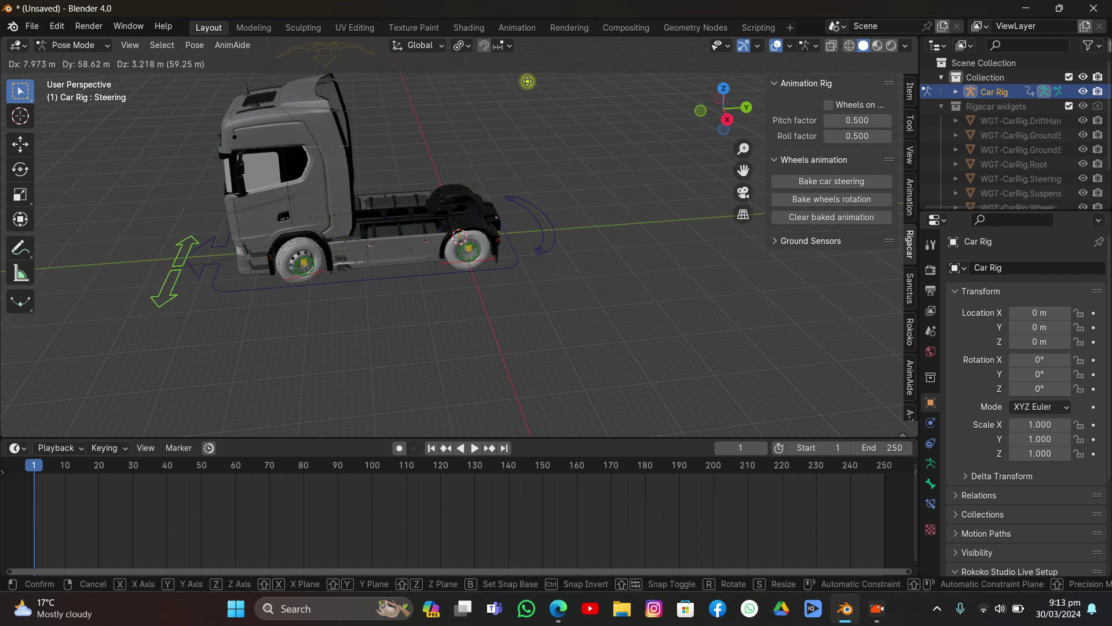
left_click(423, 87)
left_click(327, 74)
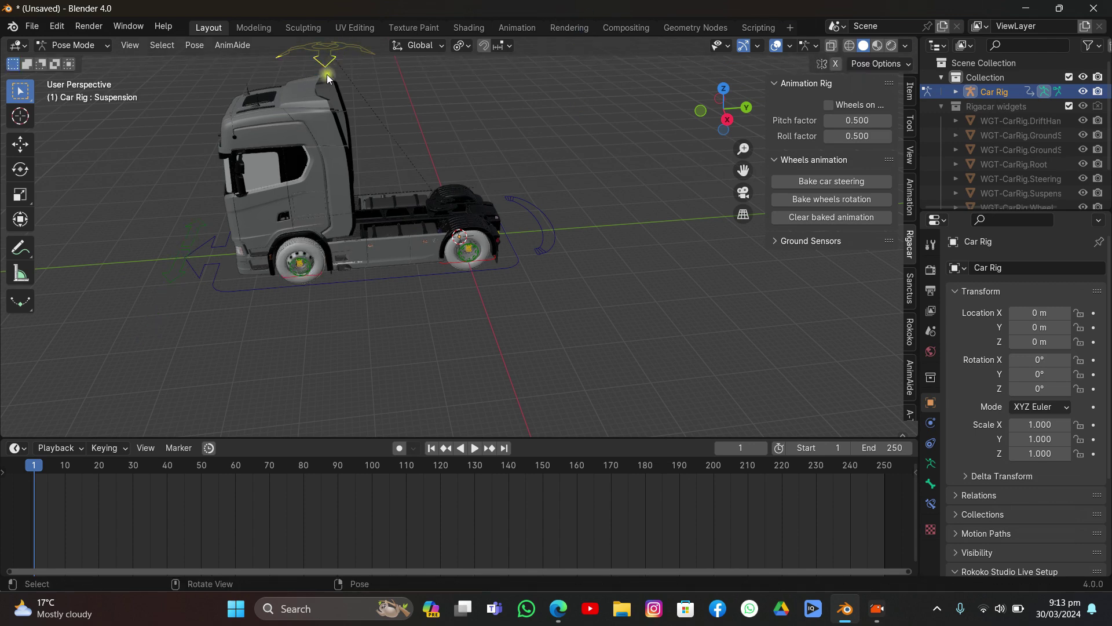
key("g")
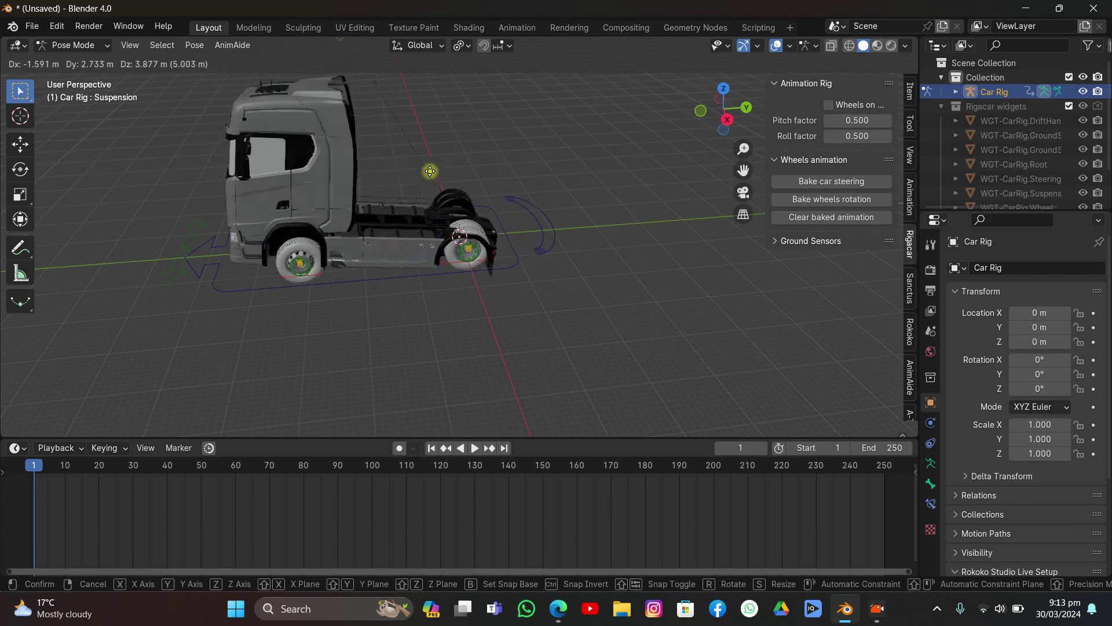
right_click(398, 179)
middle_click_drag(398, 179, 516, 237)
scroll(516, 238, "up", 10)
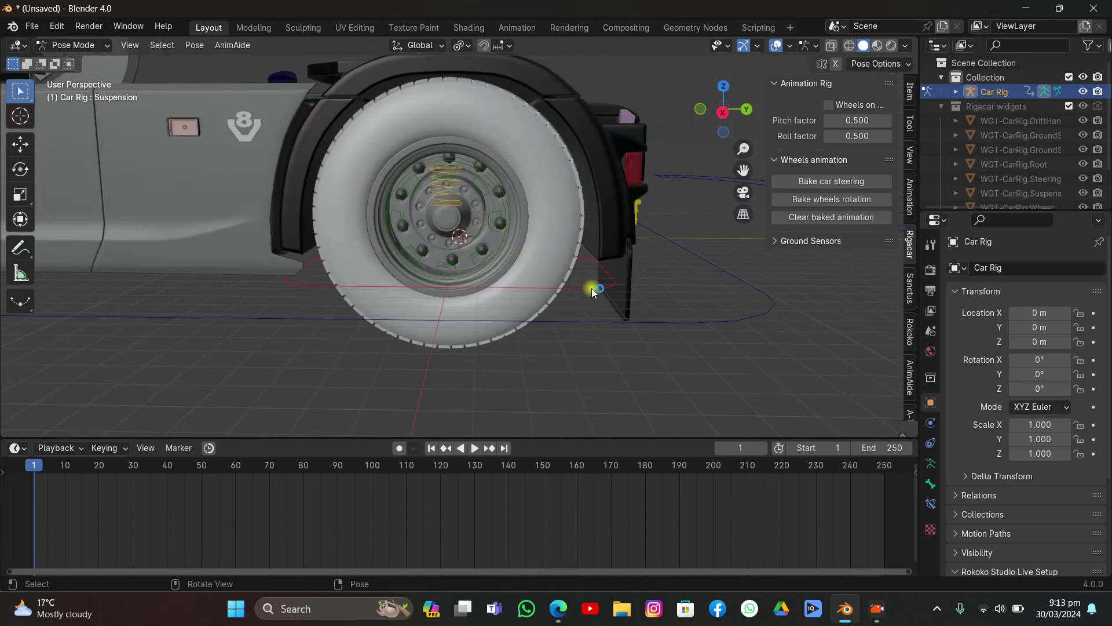
left_click(592, 291)
key("g")
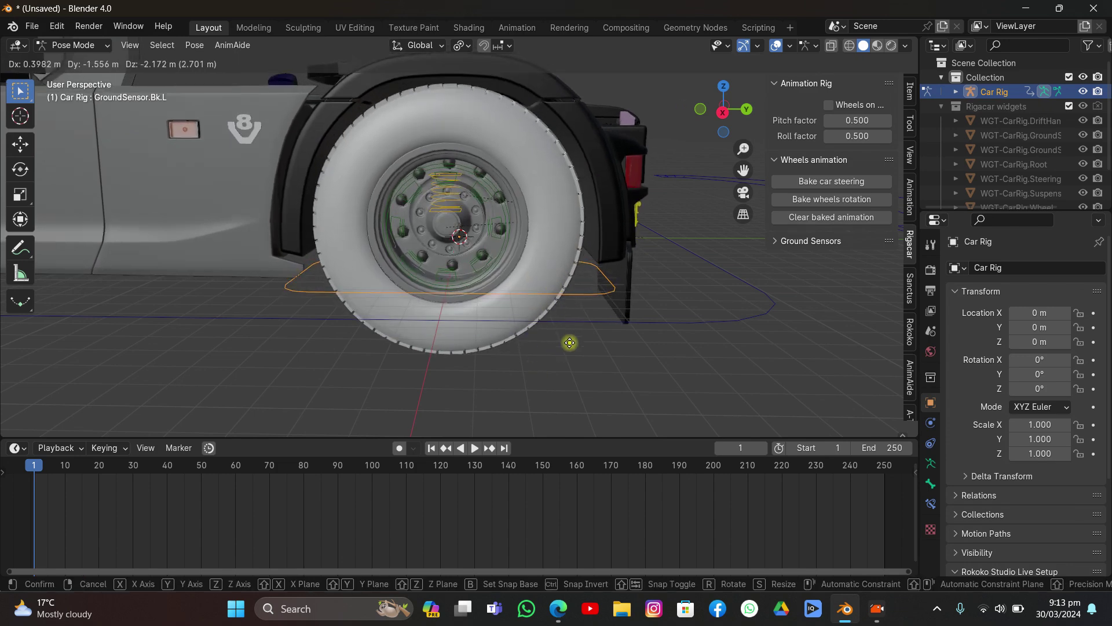
left_click(629, 311)
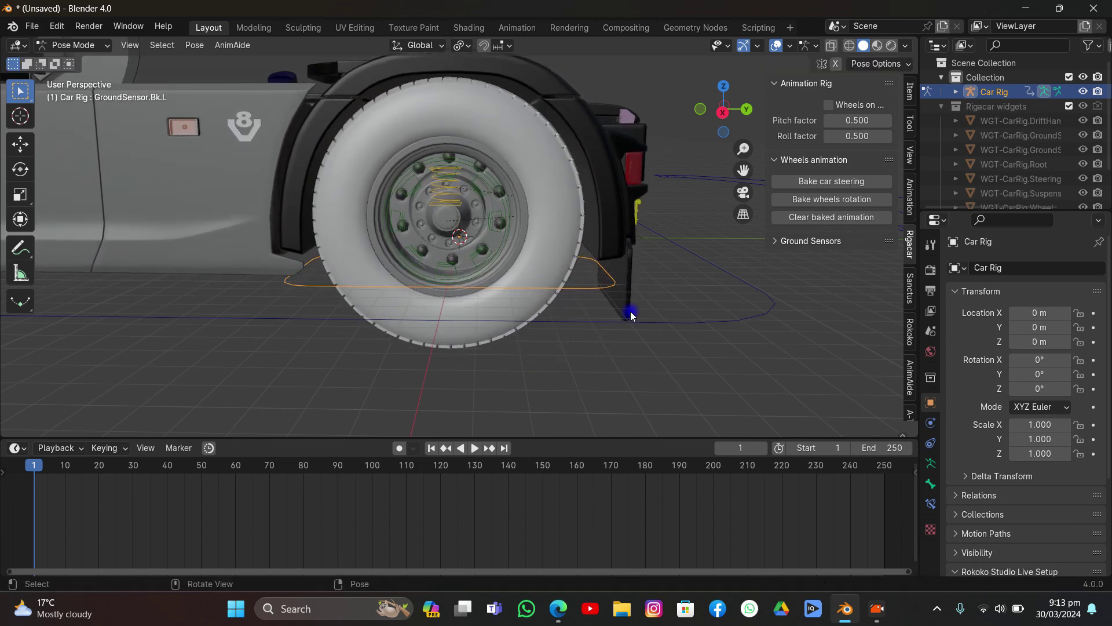
Step: Expand and review the ground sensor settings, then collapse them
left_click(776, 240)
scroll(798, 249, "down", 5)
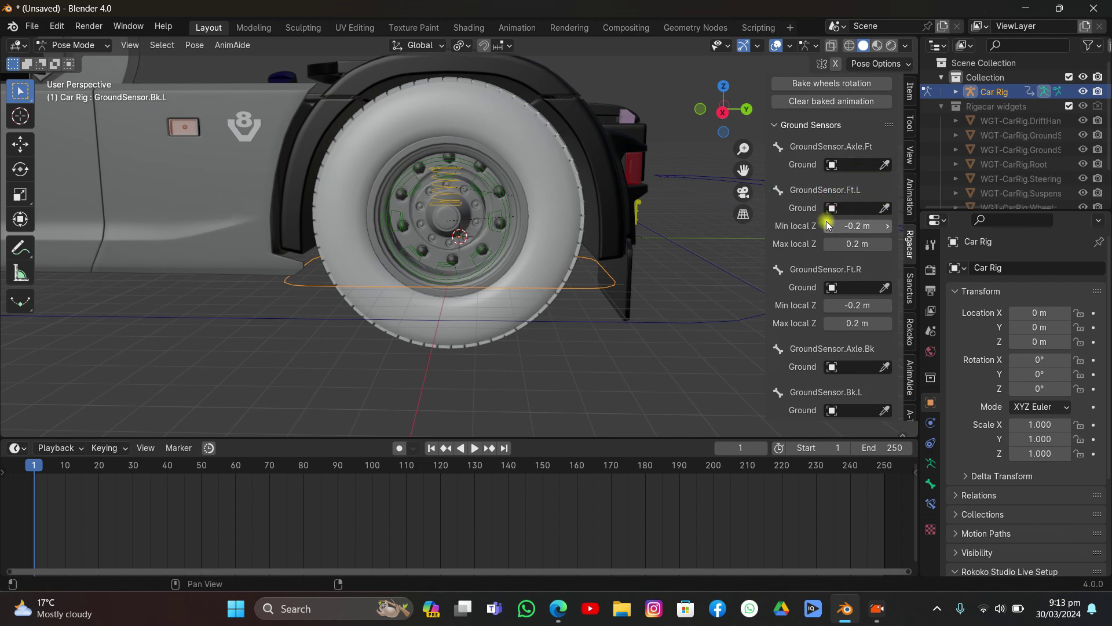
scroll(834, 227, "down", 5)
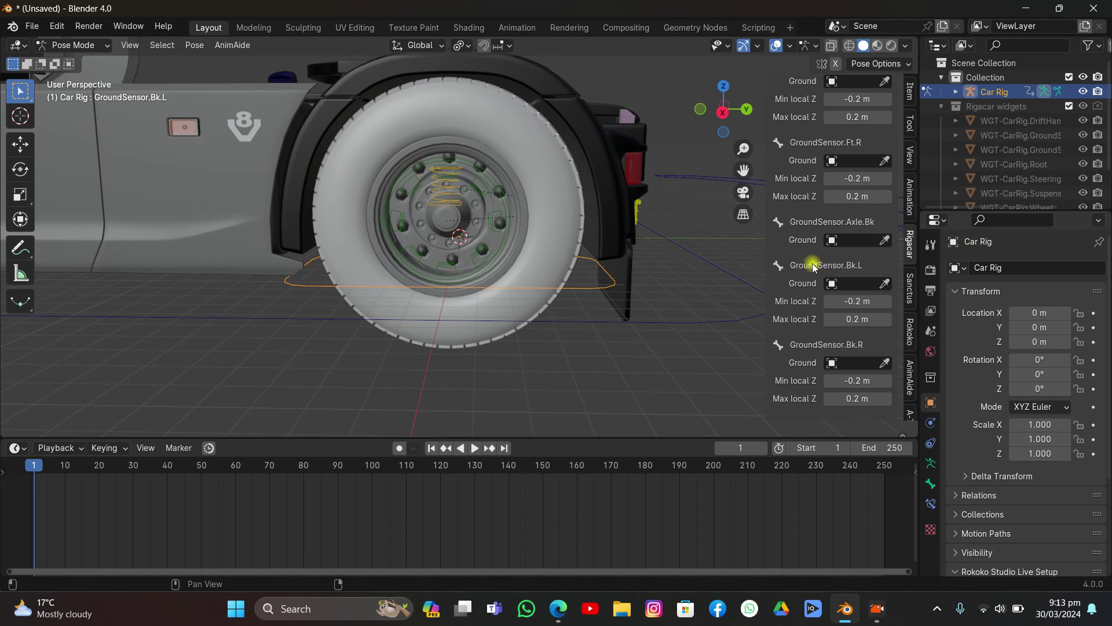
scroll(819, 279, "up", 7)
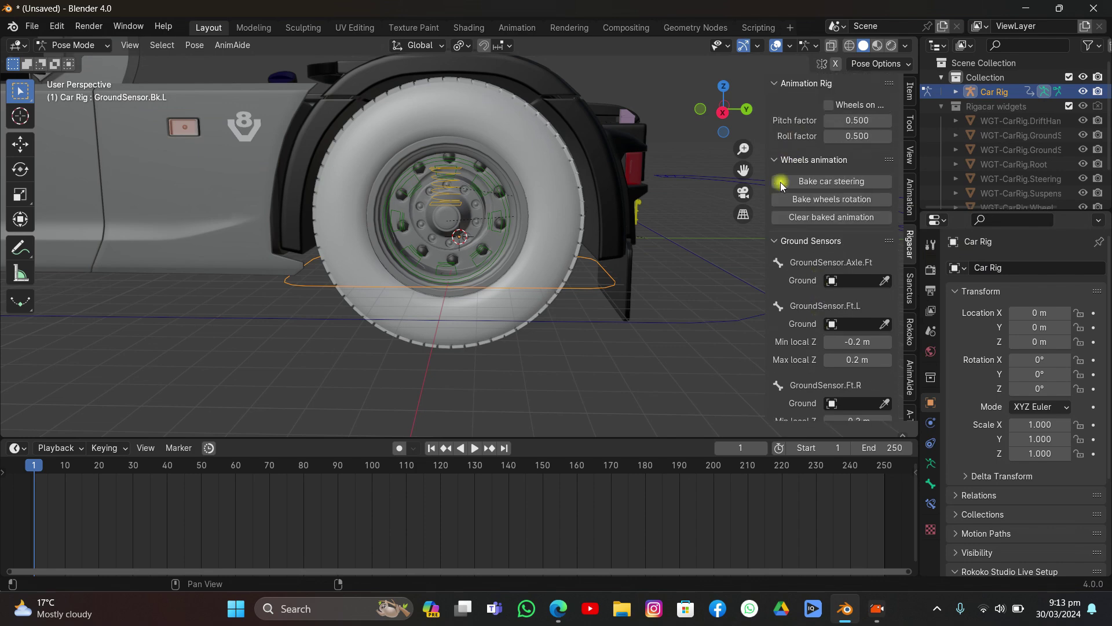
left_click(791, 241)
Step: Zoom out and orbit to a front three-quarter view of the whole truck
scroll(616, 191, "down", 3)
middle_click_drag(616, 191, 803, 62)
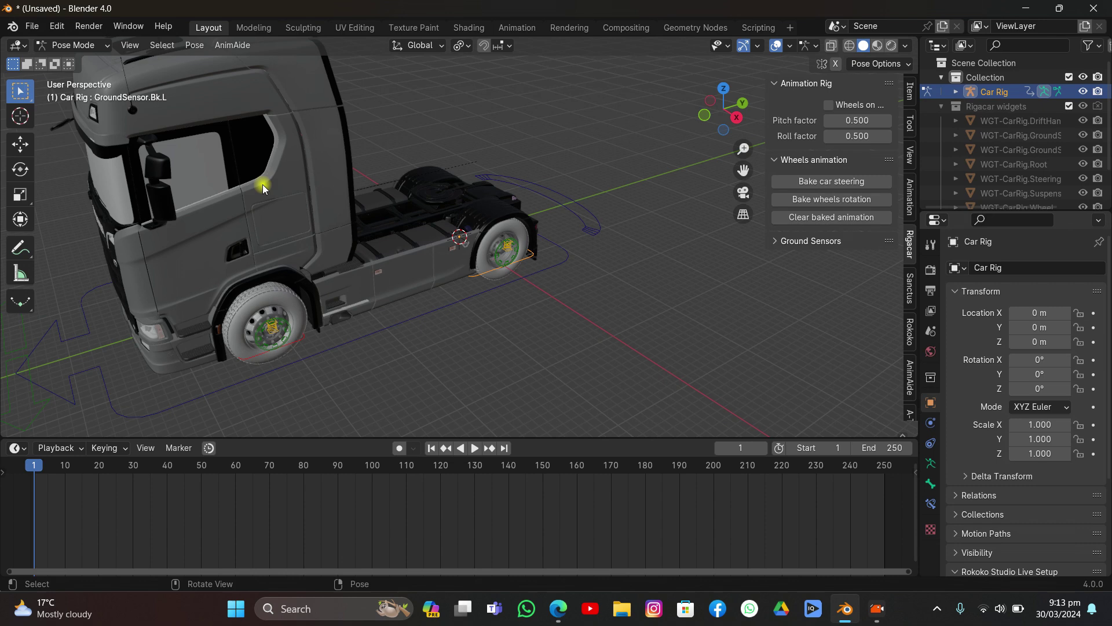
scroll(378, 221, "down", 3)
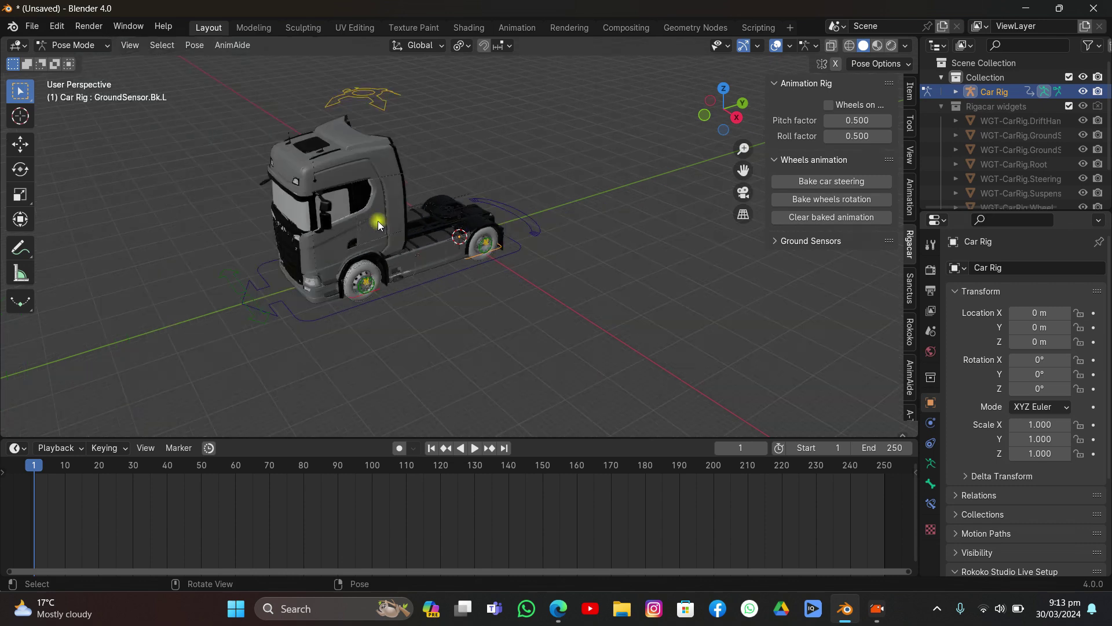
middle_click_drag(378, 220, 404, 246)
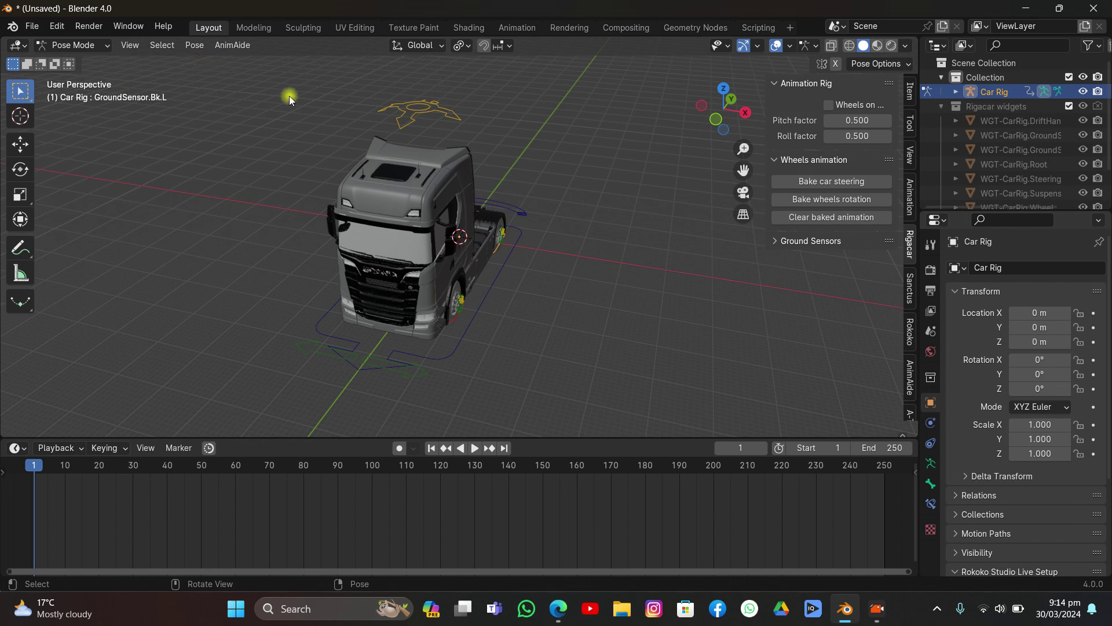
scroll(471, 274, "down", 3)
middle_click_drag(501, 249, 509, 231)
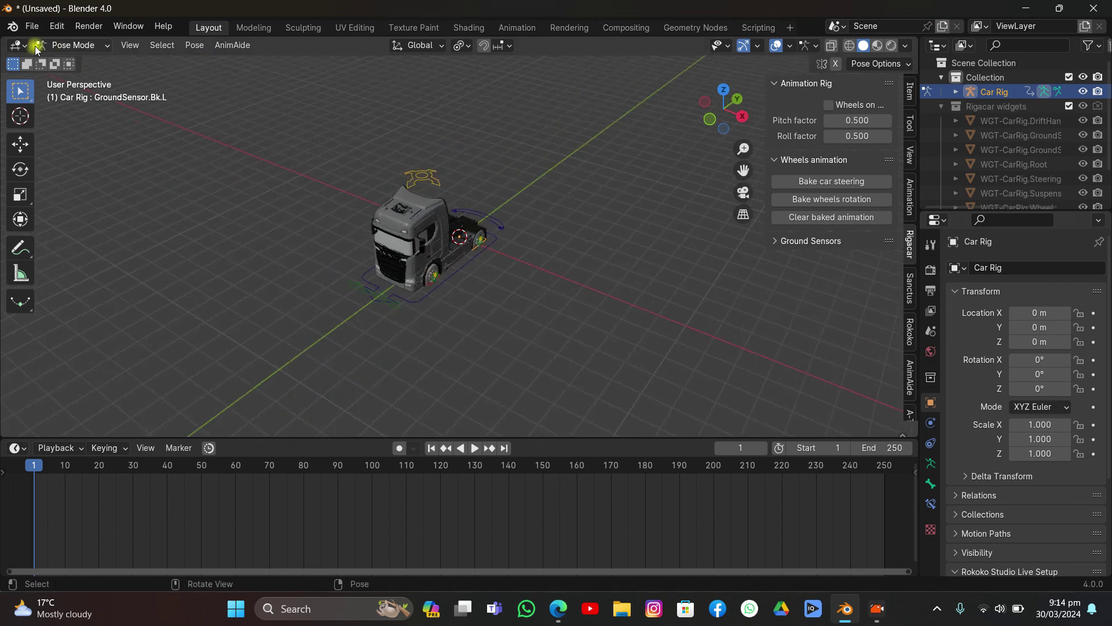
Step: Switch to Object Mode and add a Camera to the scene
left_click(72, 46)
left_click(75, 62)
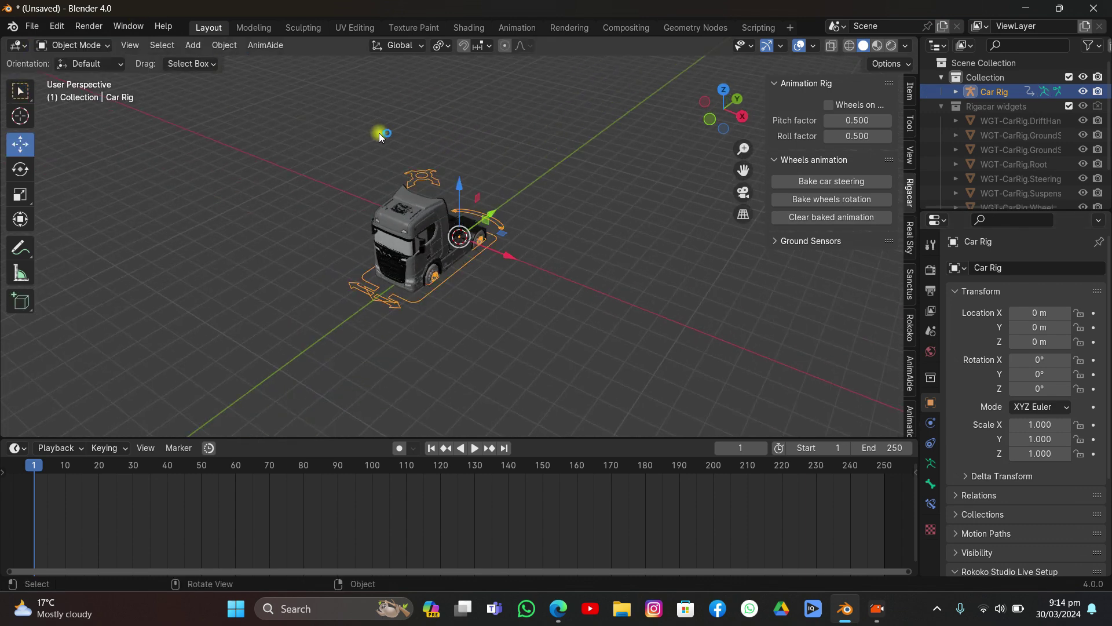
key("shift+a")
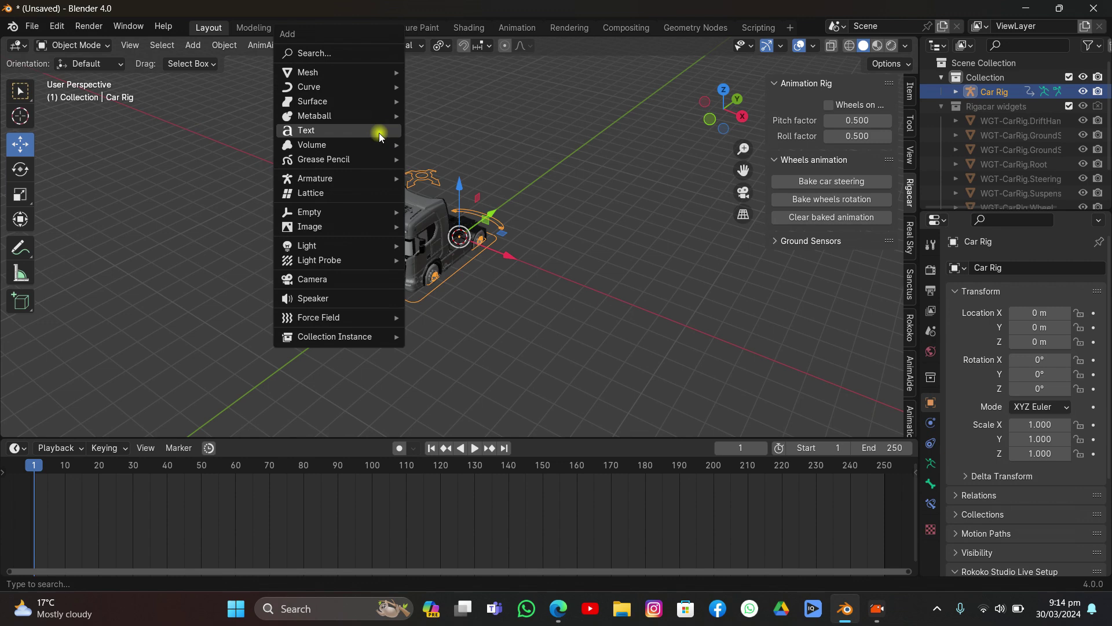
left_click(290, 281)
Step: Aim the camera head-on at the truck front using Lock Camera to View, then unlock it
left_click(743, 192)
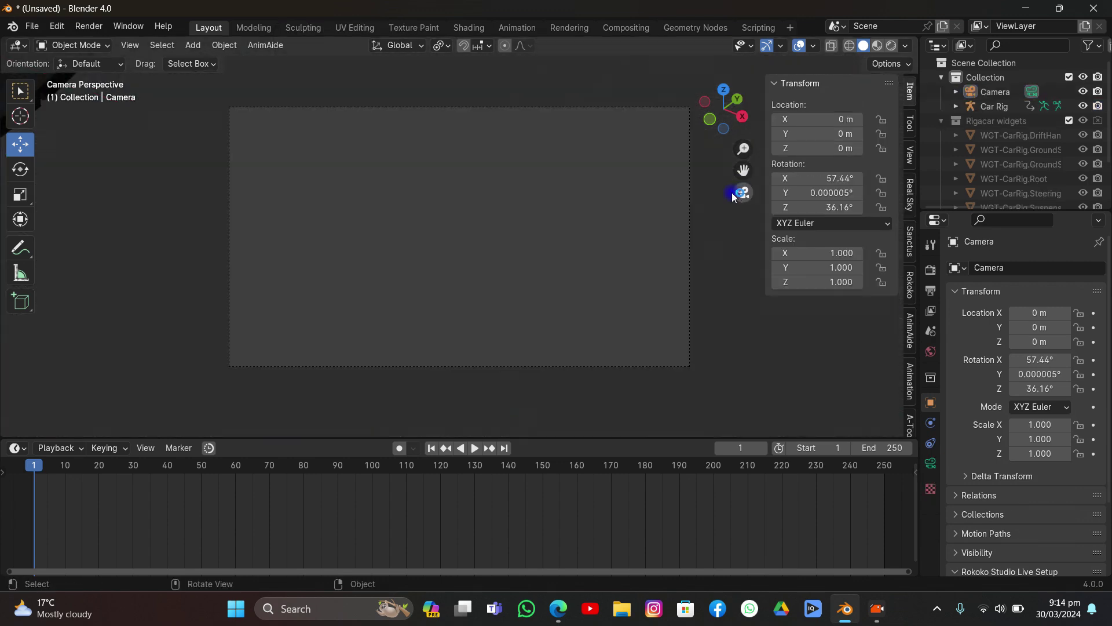
left_click(909, 155)
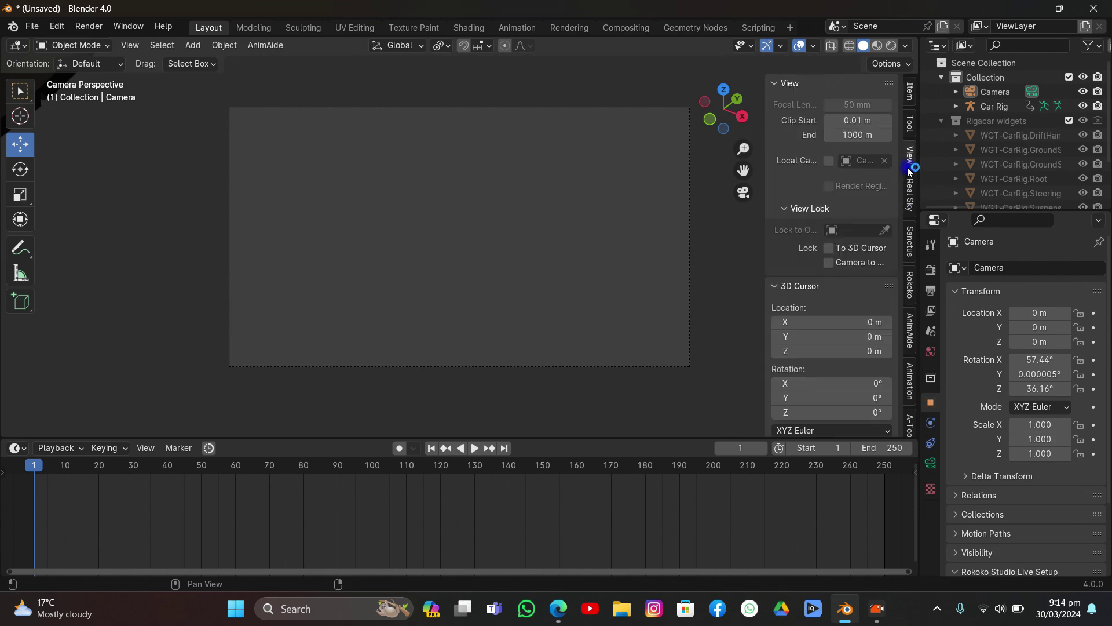
left_click(863, 258)
key("n")
scroll(458, 254, "down", 10)
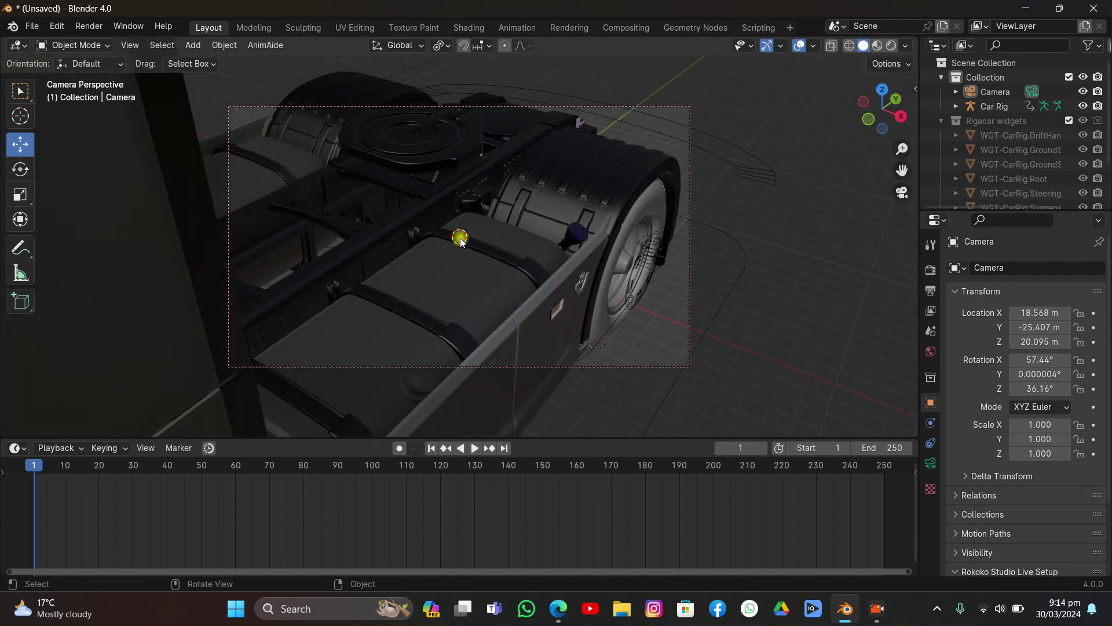
scroll(460, 241, "down", 10)
middle_click_drag(459, 241, 533, 180)
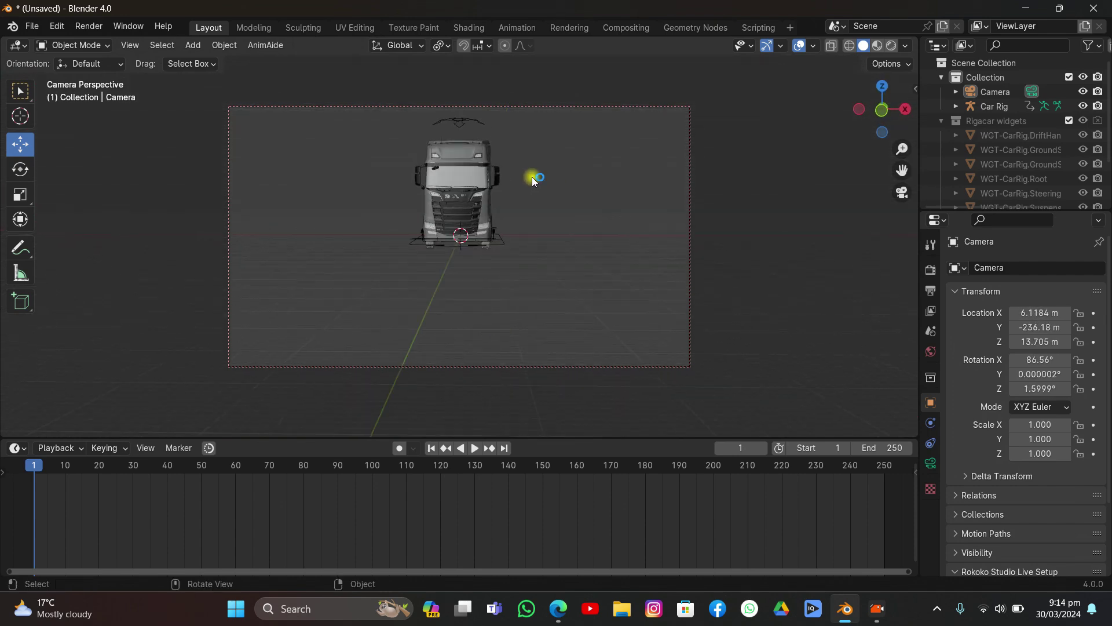
key("n")
left_click(828, 263)
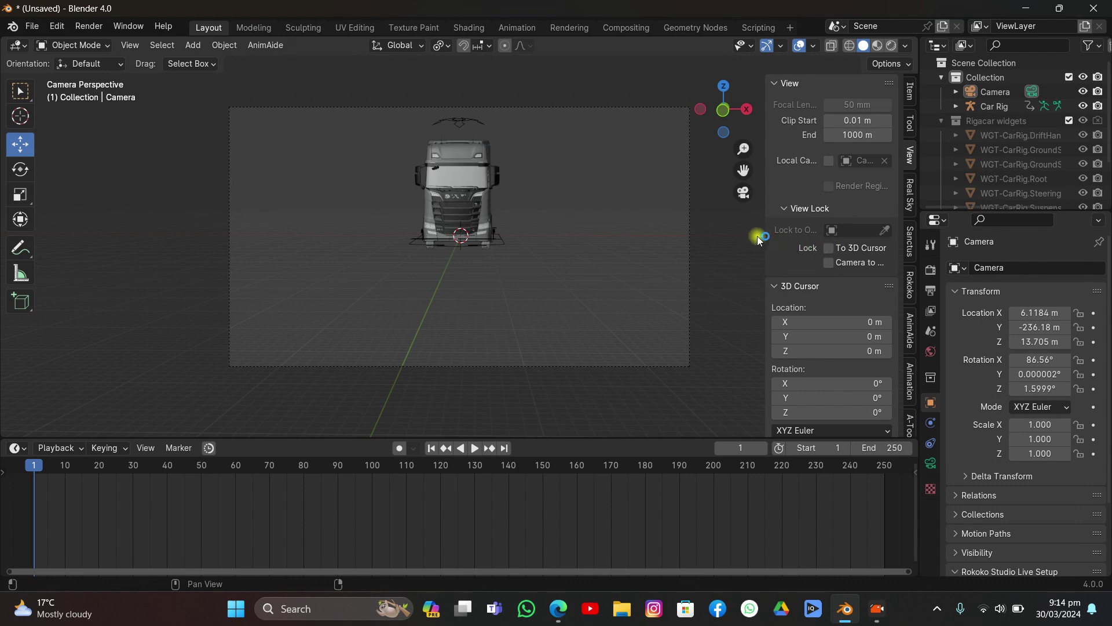
key("n")
scroll(458, 174, "up", 3)
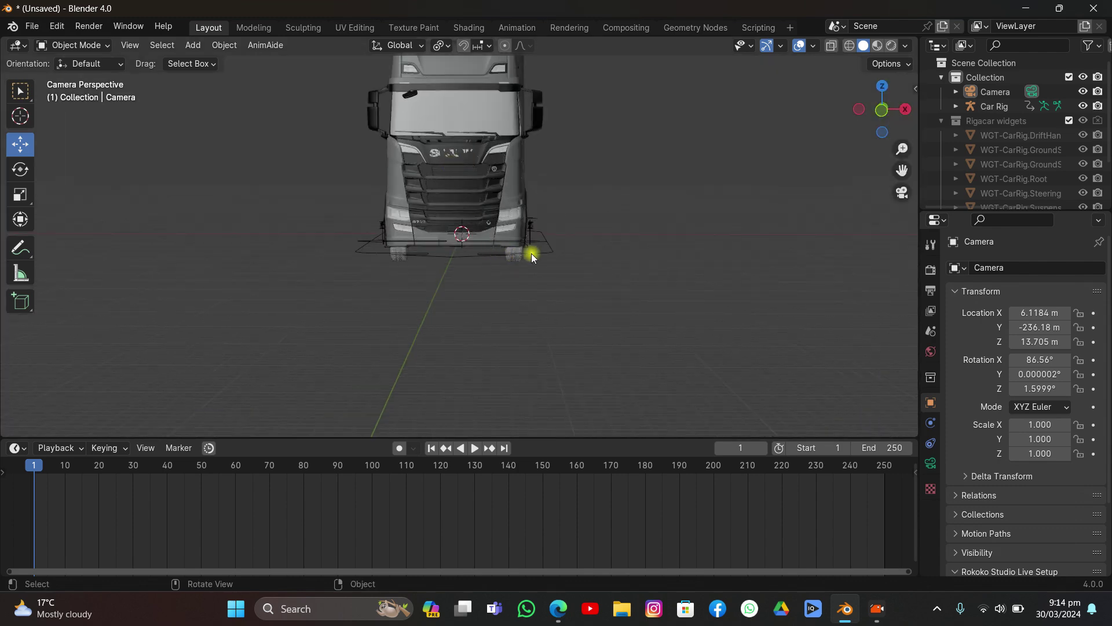
Step: Put the rig in Pose Mode and rotate the Root bone about 32° around Z
left_click(561, 228)
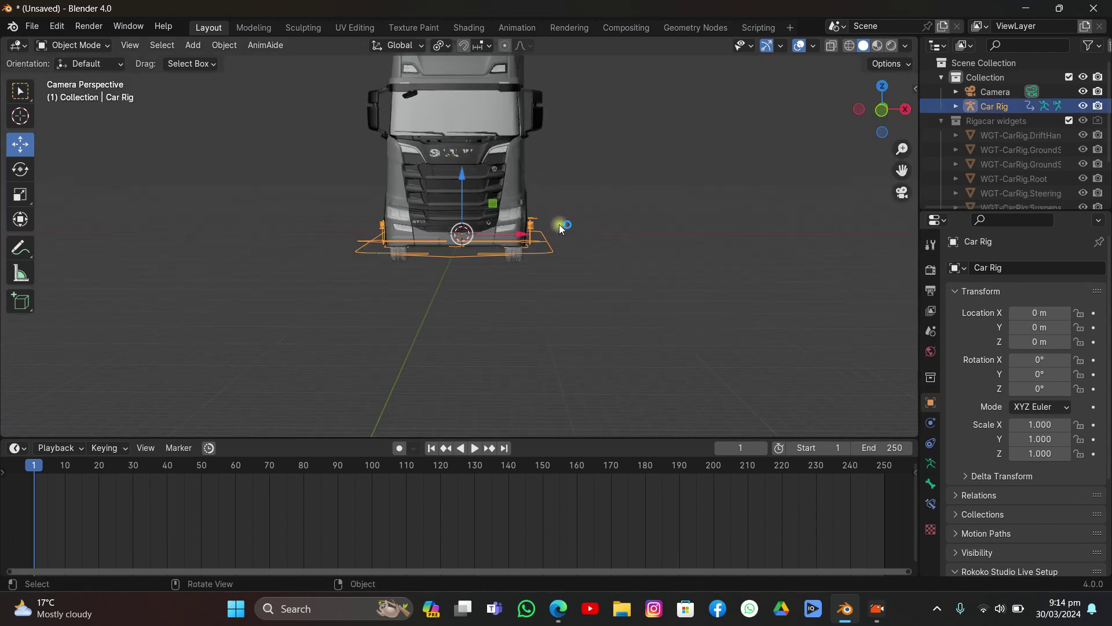
left_click(79, 44)
left_click(67, 91)
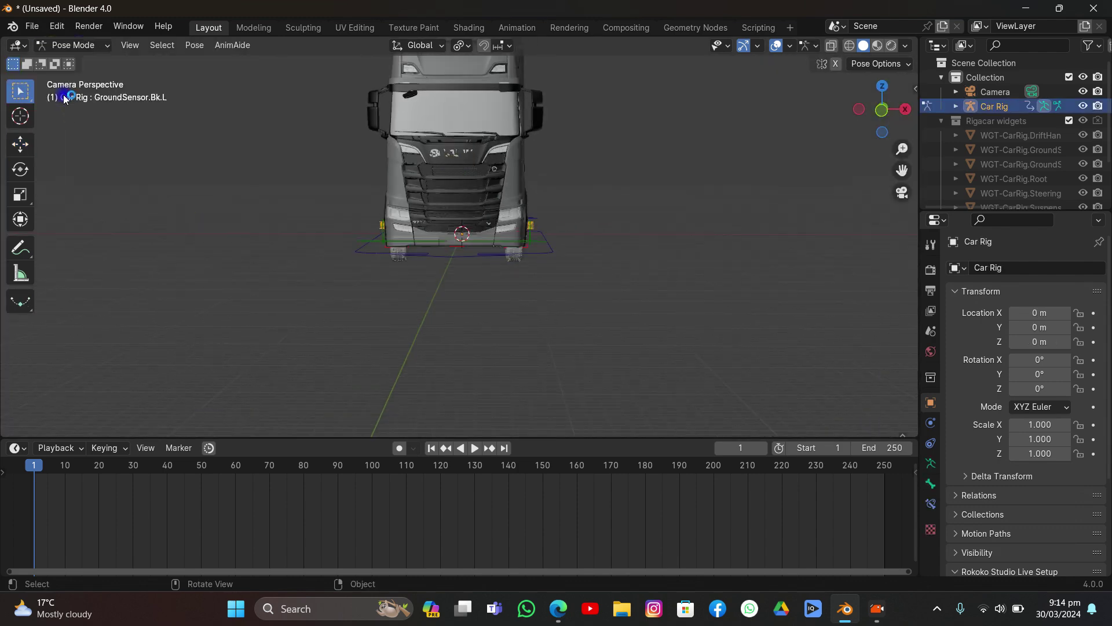
scroll(539, 221, "down", 1)
scroll(539, 221, "down", 2)
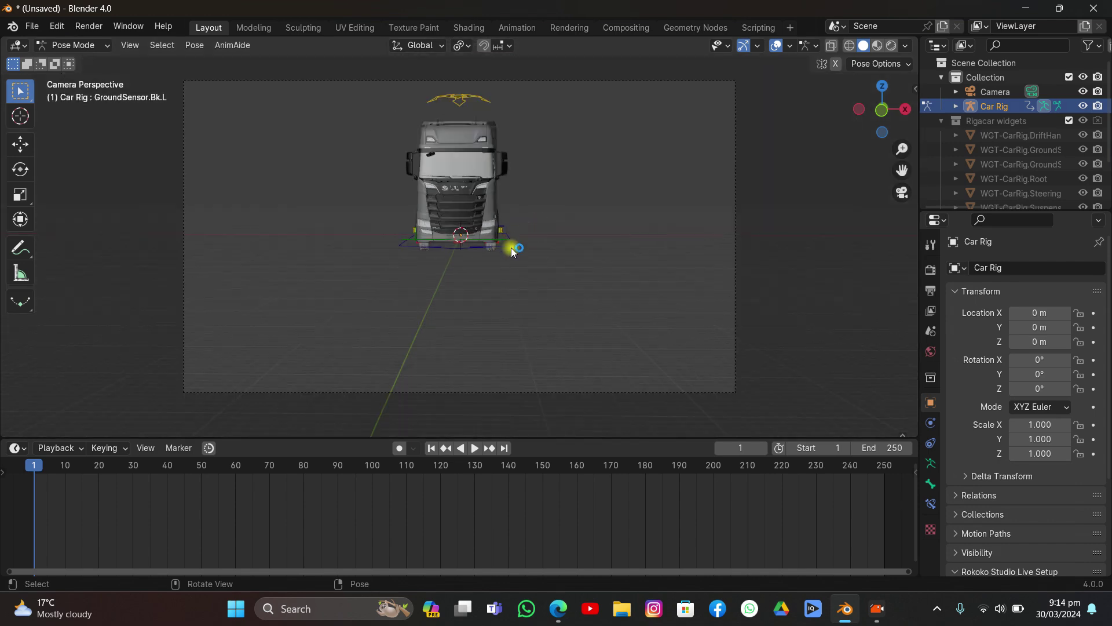
left_click(521, 233)
key("r")
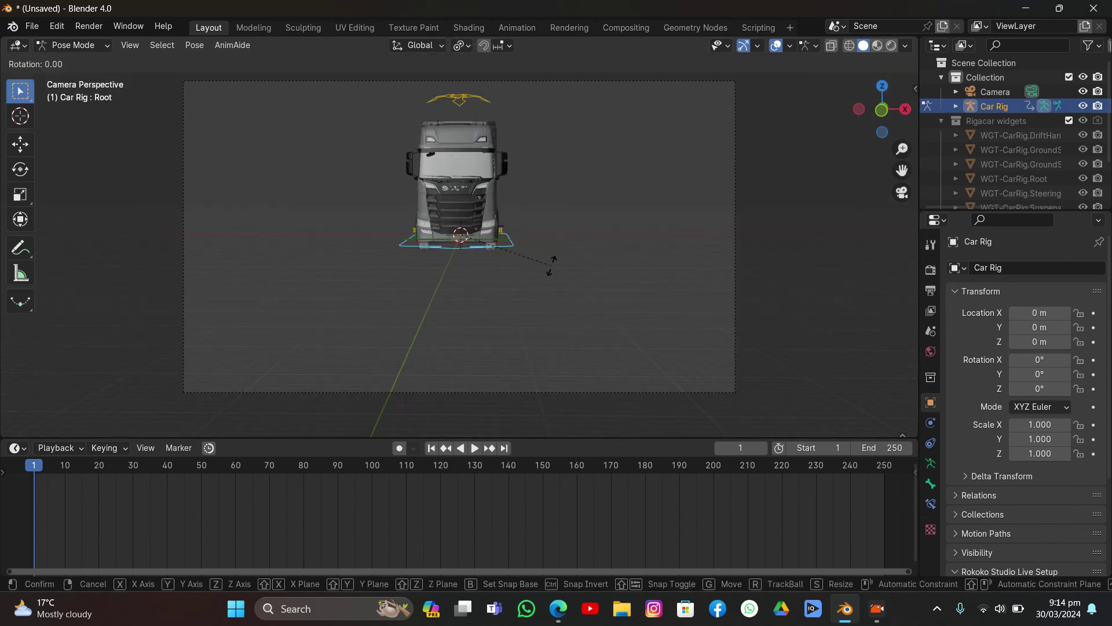
key("z")
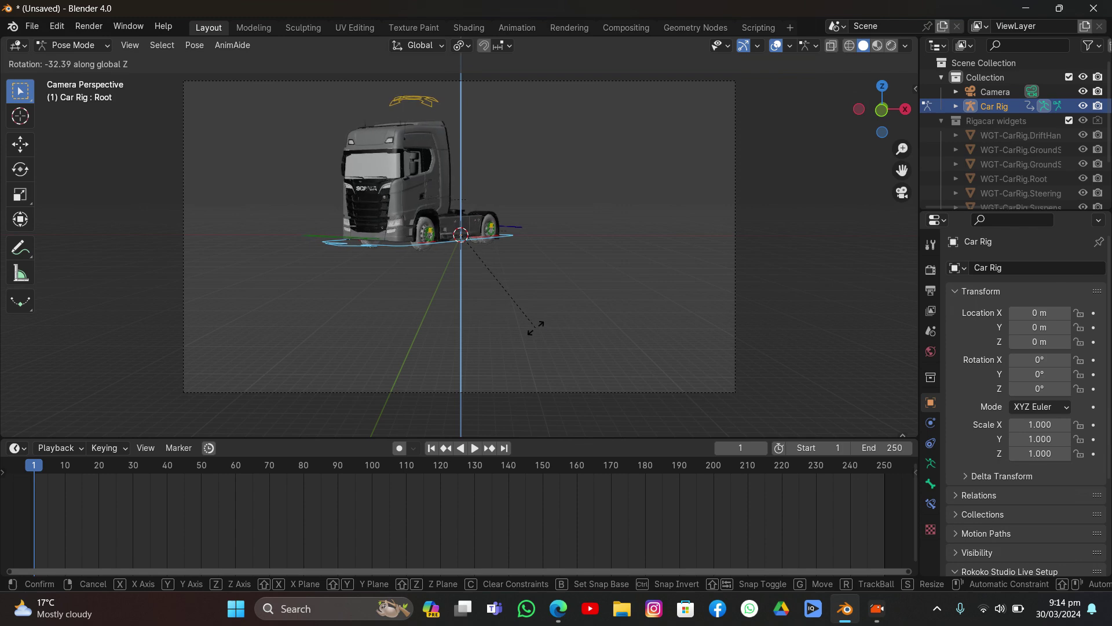
left_click(527, 278)
Step: Move the Root bone to a new position and return to Object Mode
key("g")
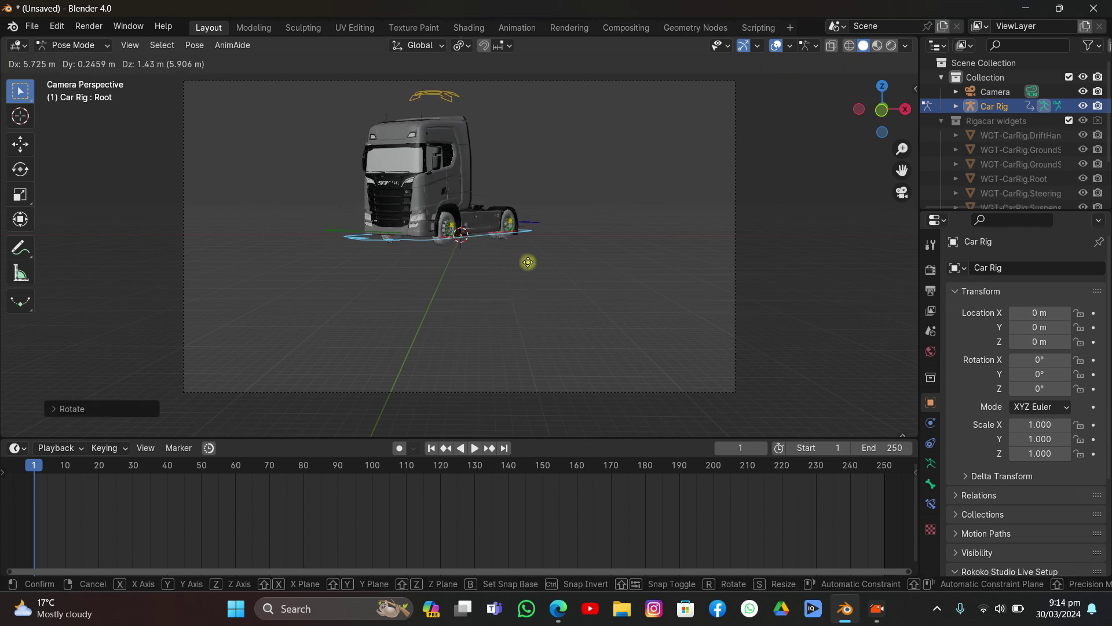
left_click(537, 260)
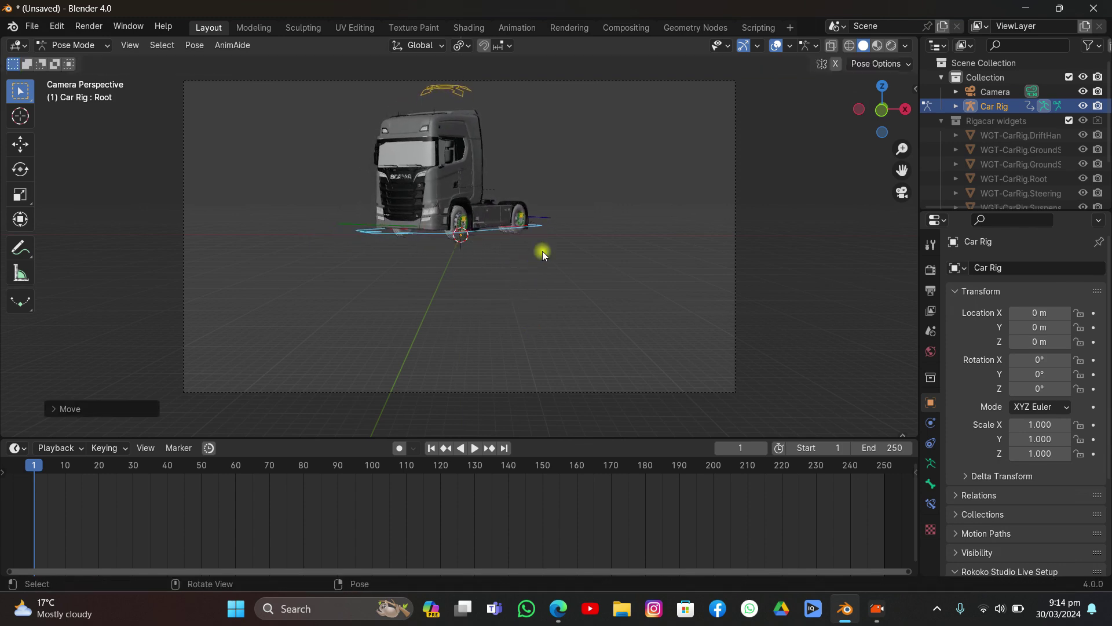
left_click(74, 45)
left_click(64, 60)
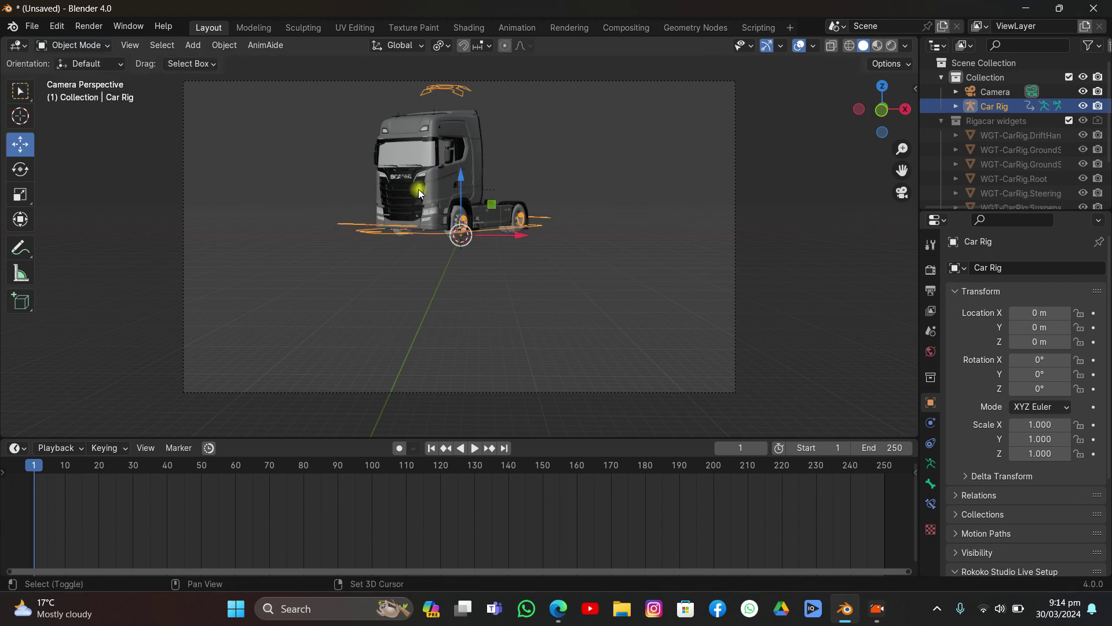
key("shift+a")
Step: Add a Plane and scale it up twice to about 303 as the ground
left_click(369, 74)
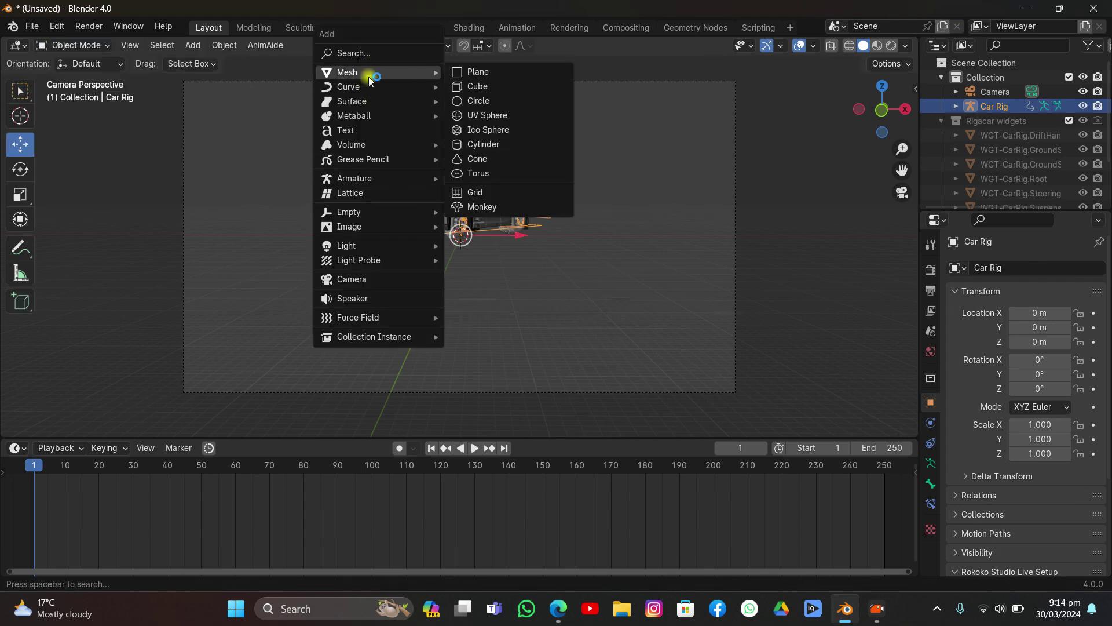
left_click(477, 72)
key("s")
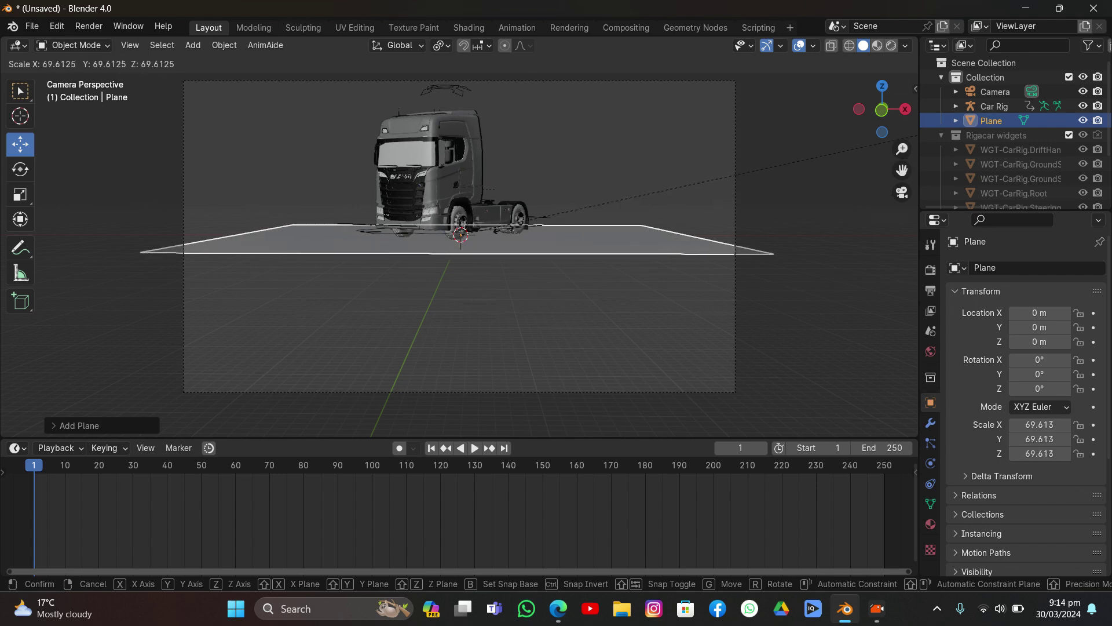
left_click(98, 202)
key("s")
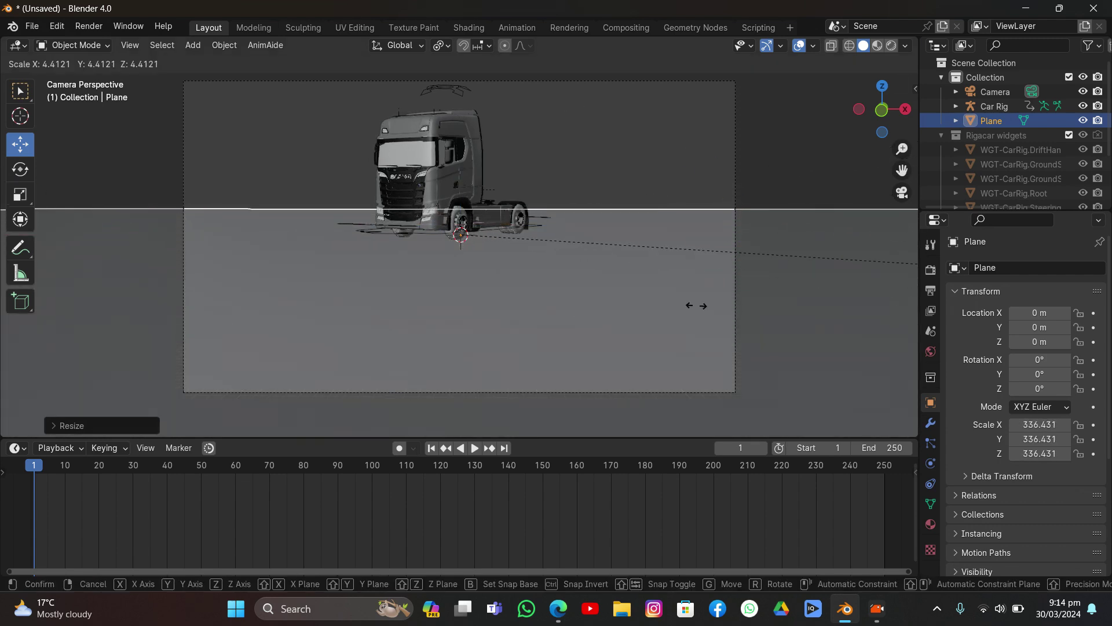
left_click(568, 310)
scroll(408, 190, "up", 6)
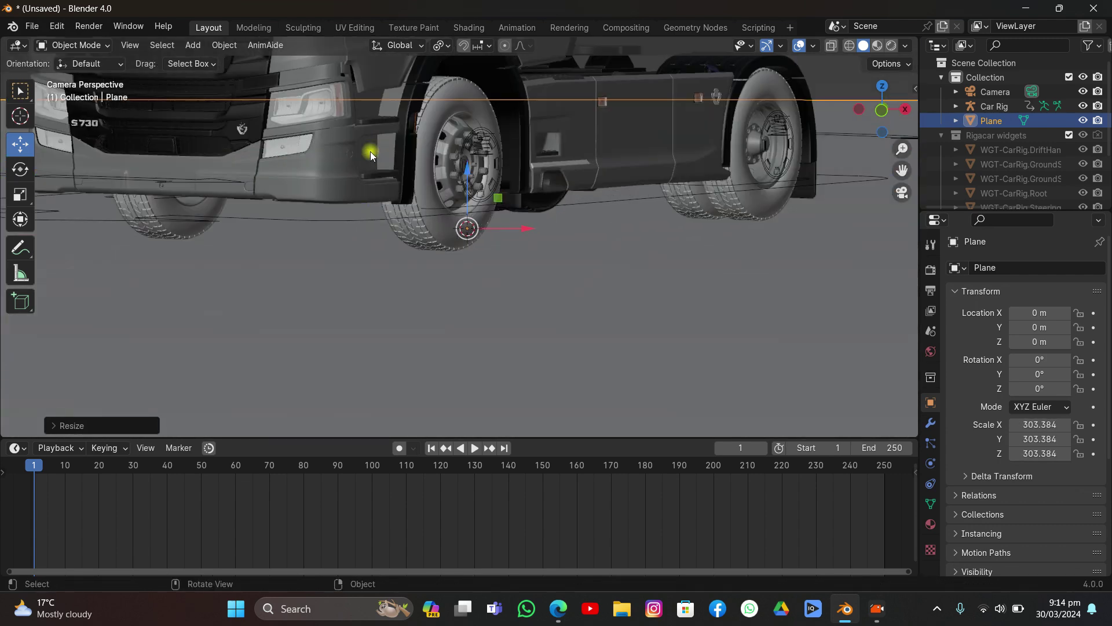
Step: Select Car Rig and switch it back to Pose Mode
left_click(860, 184)
left_click(73, 45)
left_click(69, 92)
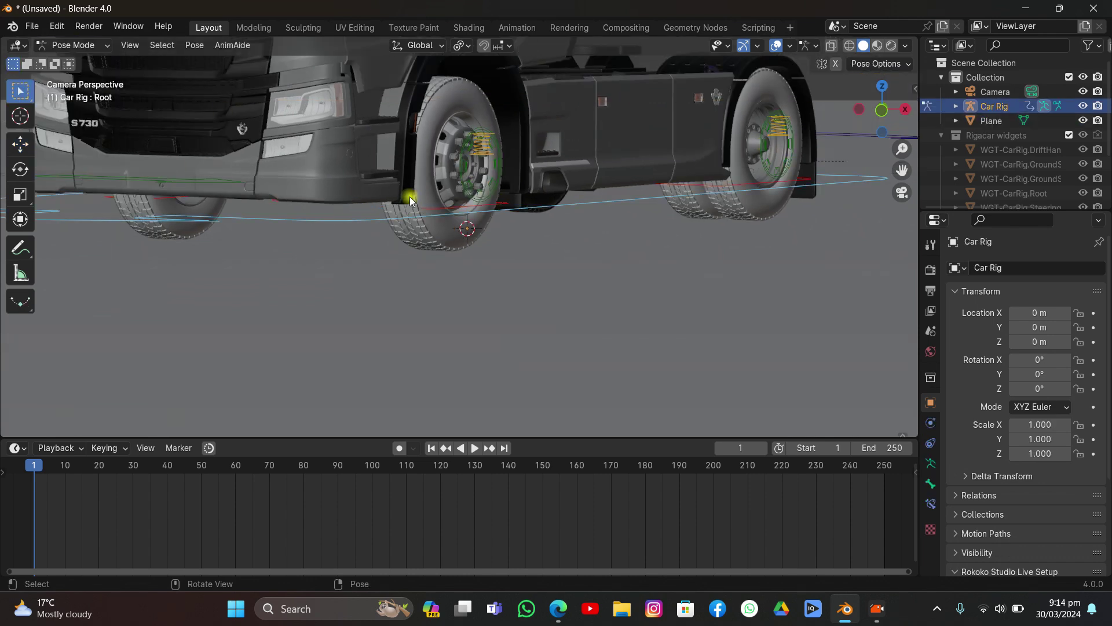
Step: Lower the truck's Root bone so the wheels rest on the ground plane
key("g")
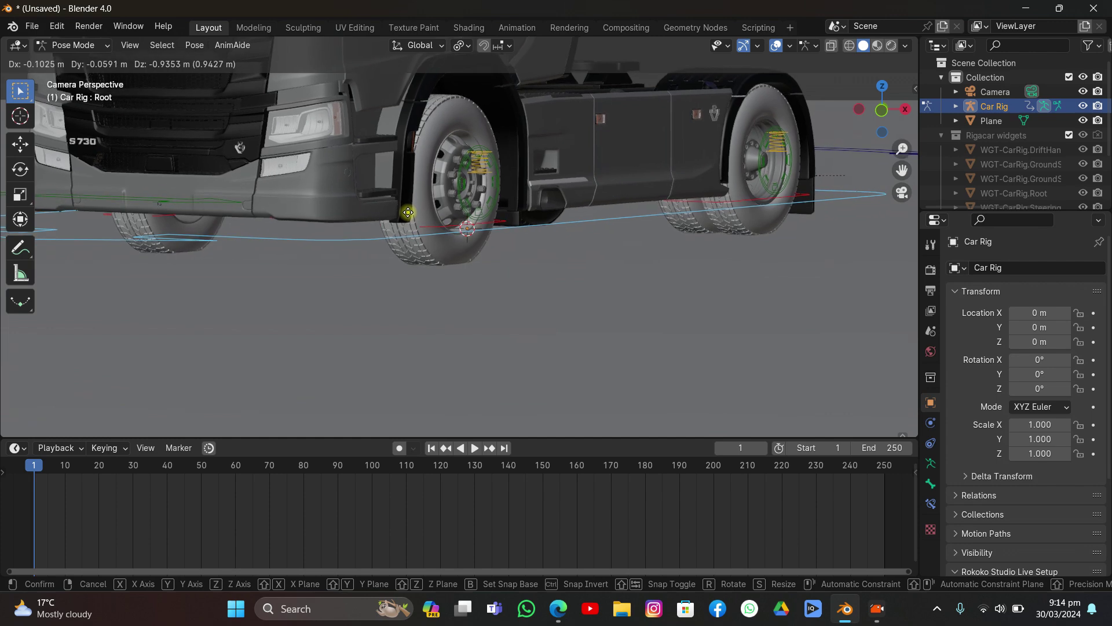
left_click(407, 213)
scroll(433, 227, "down", 4)
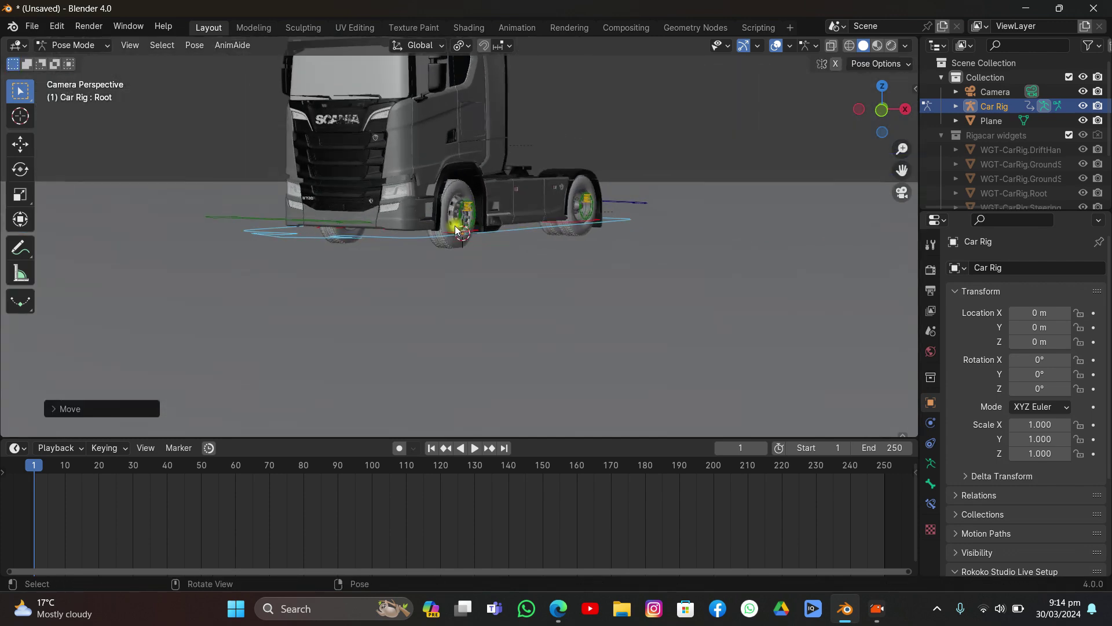
scroll(455, 230, "down", 5)
scroll(417, 241, "up", 5)
scroll(395, 248, "down", 1)
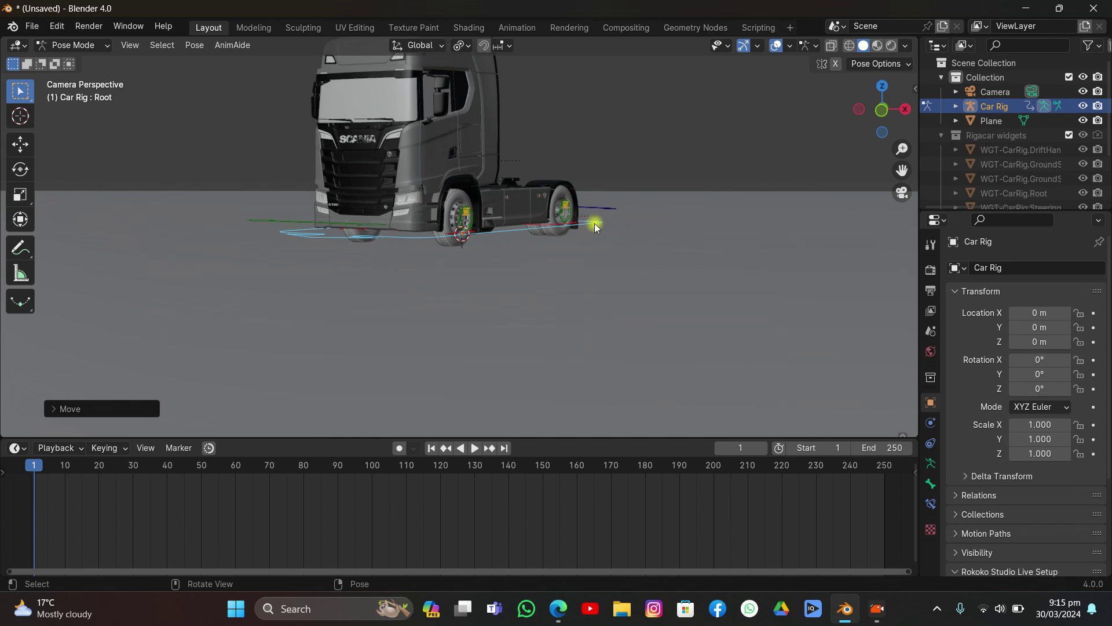
Step: Turn the Root a bit further around Z, then select the Steering bone
key("r")
key("z")
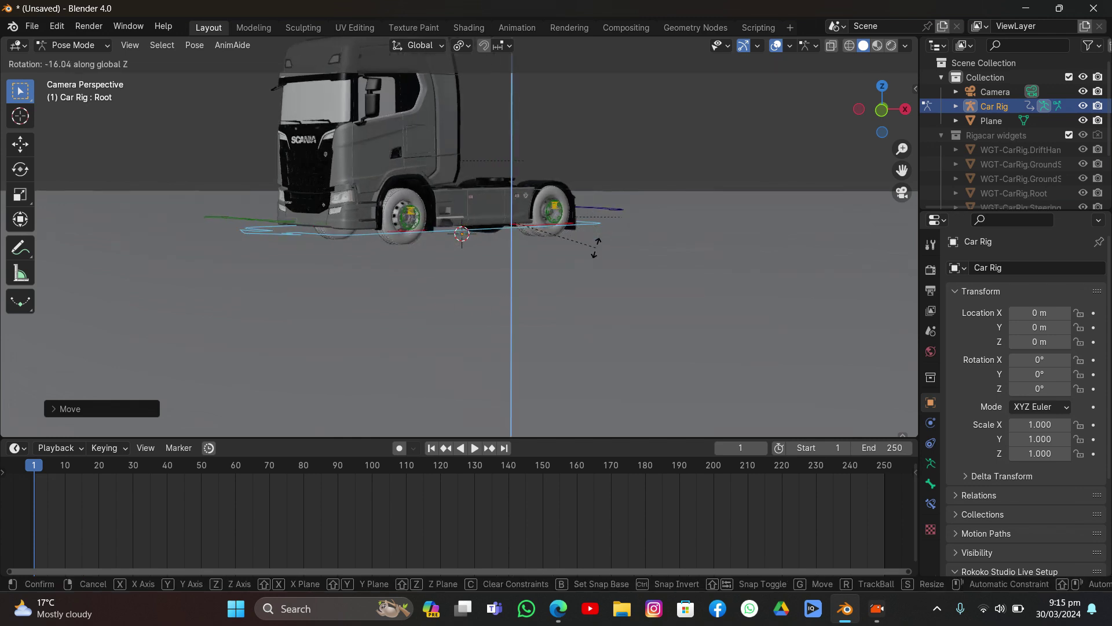
left_click(597, 241)
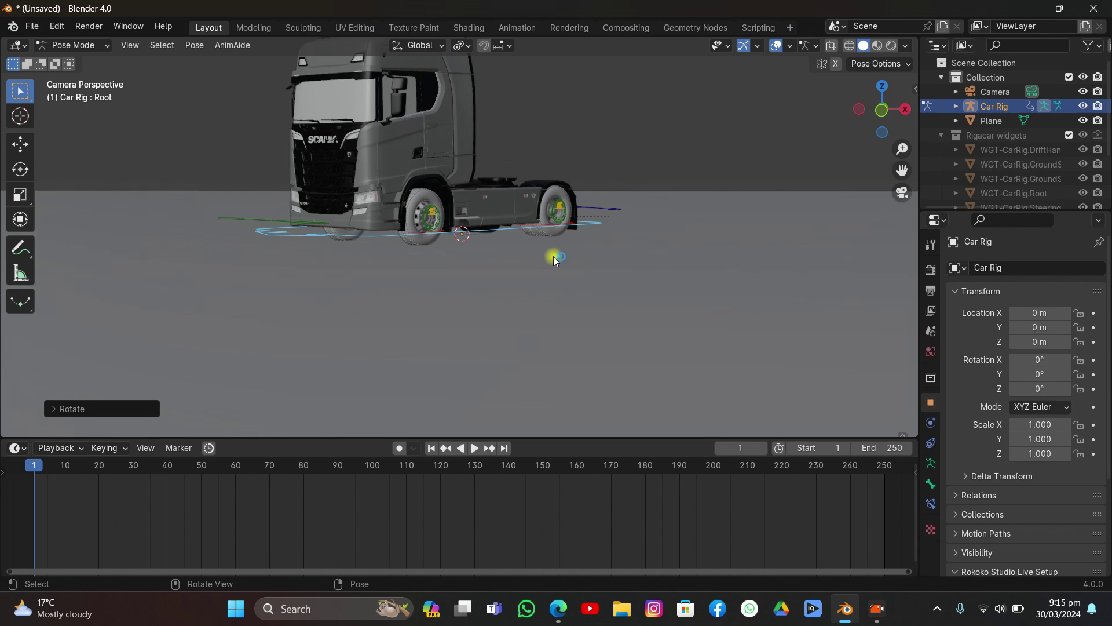
scroll(620, 252, "down", 2)
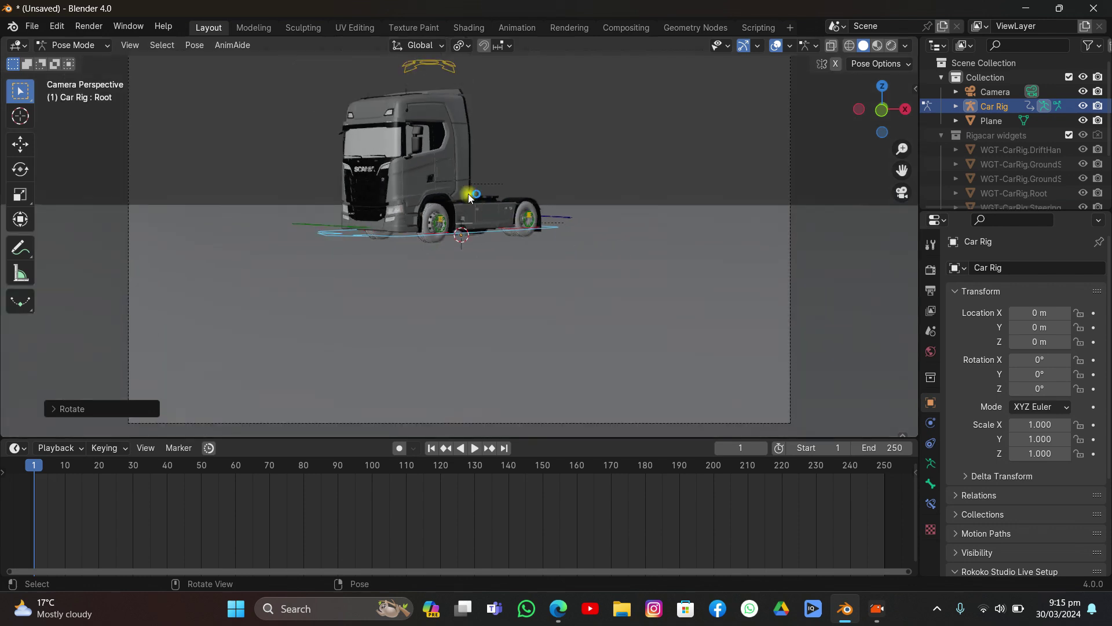
scroll(362, 242, "up", 2)
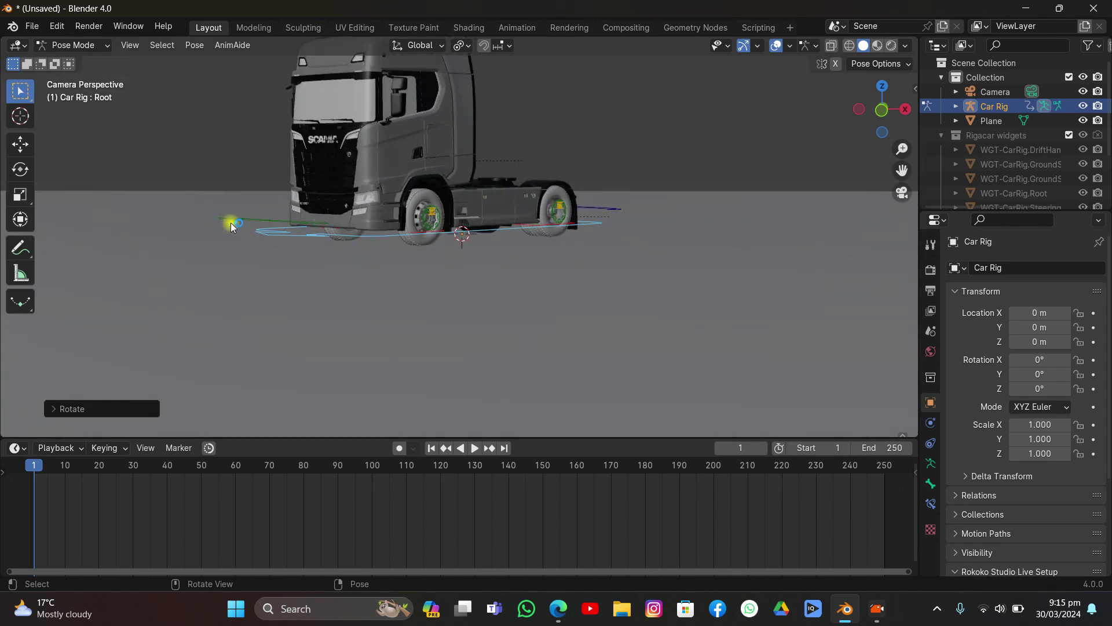
left_click(230, 223)
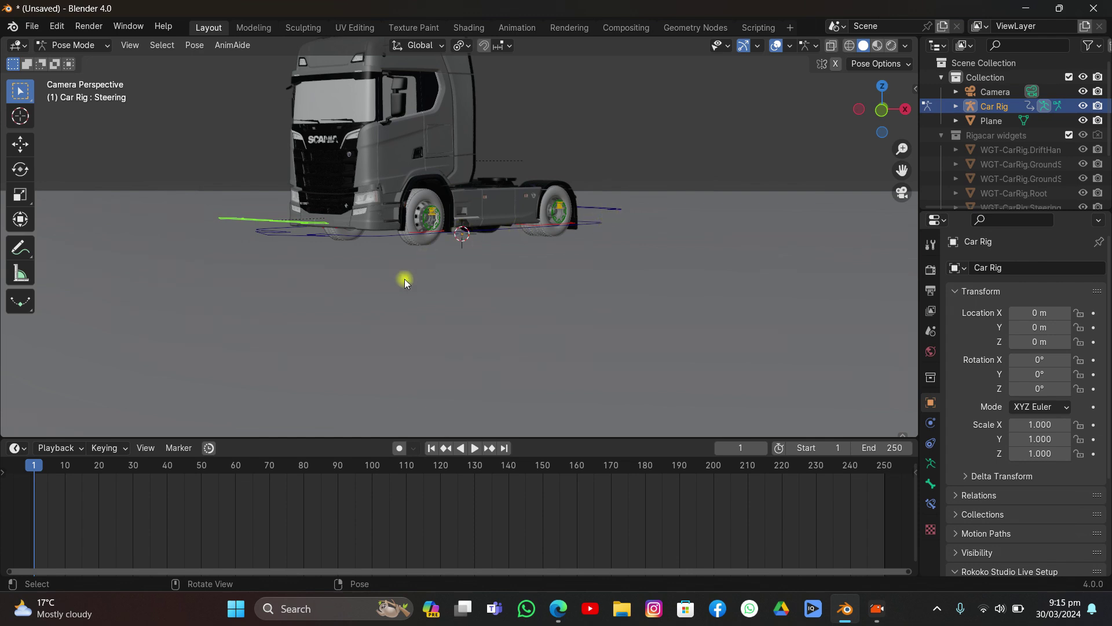
Step: Move the Steering bone and key its location and rotation at frame 1
key("g")
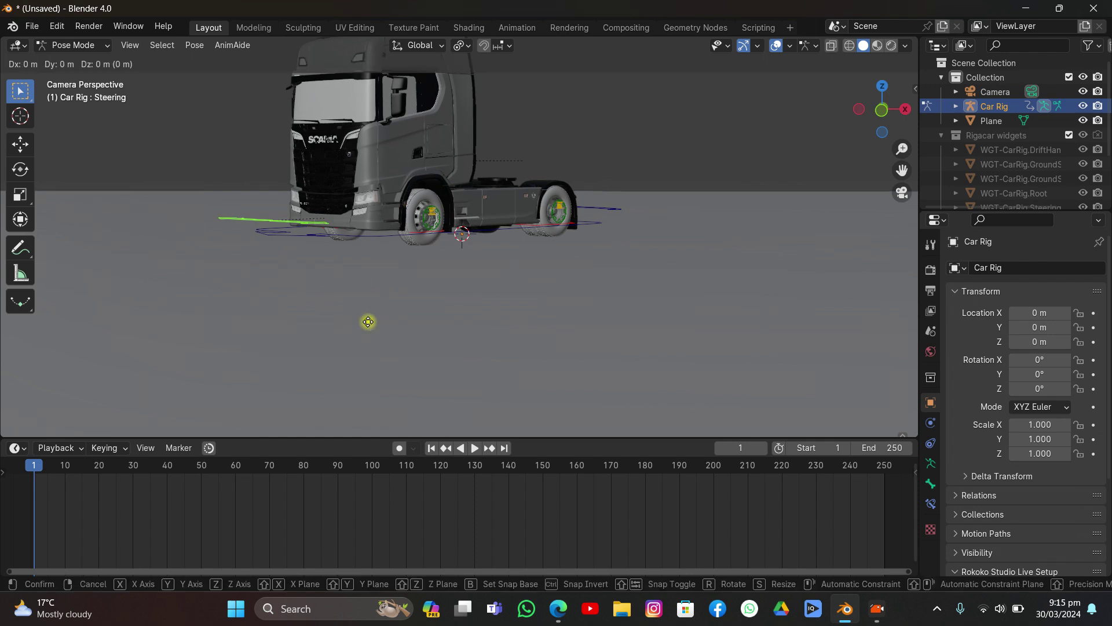
left_click(432, 293)
key("i")
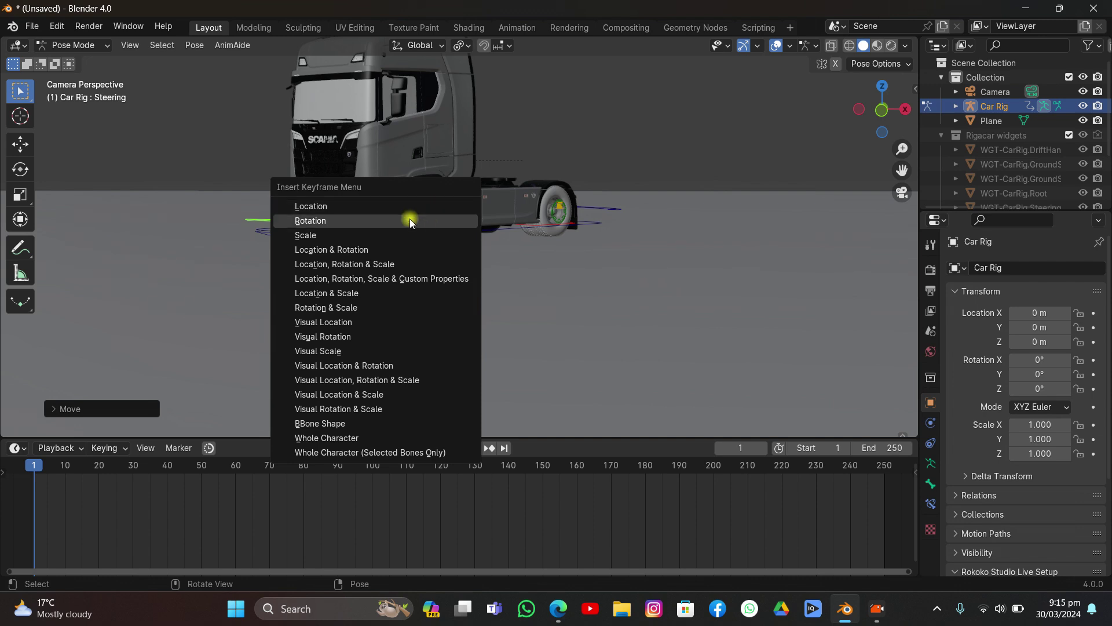
left_click(387, 250)
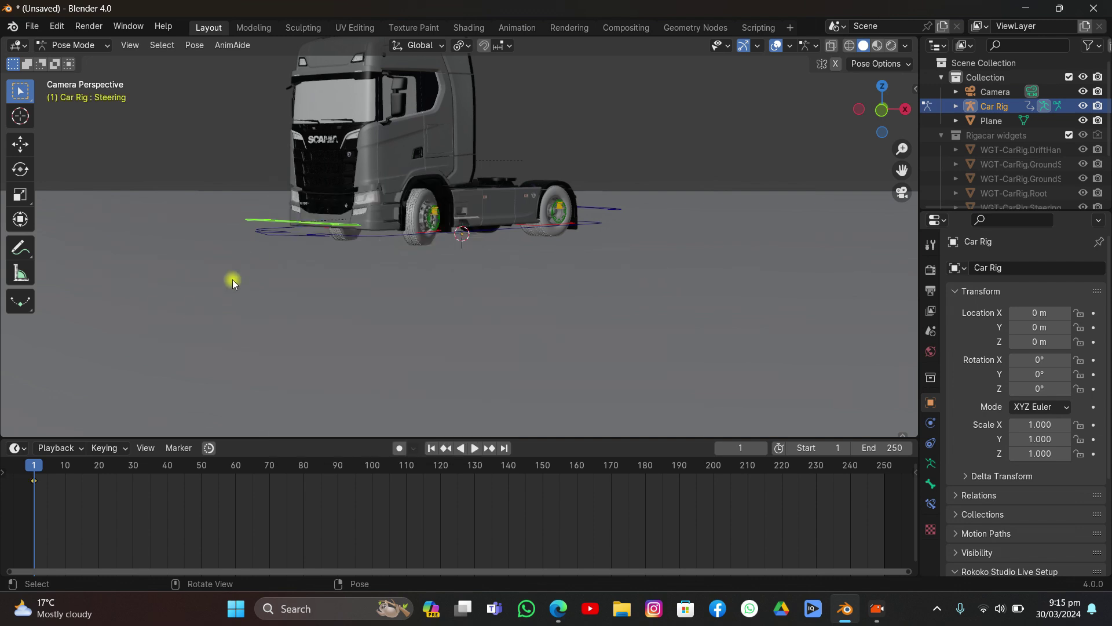
Step: Back at frame 1, delete the Steering keyframe and select the Root bone
left_click_drag(29, 472, 231, 499)
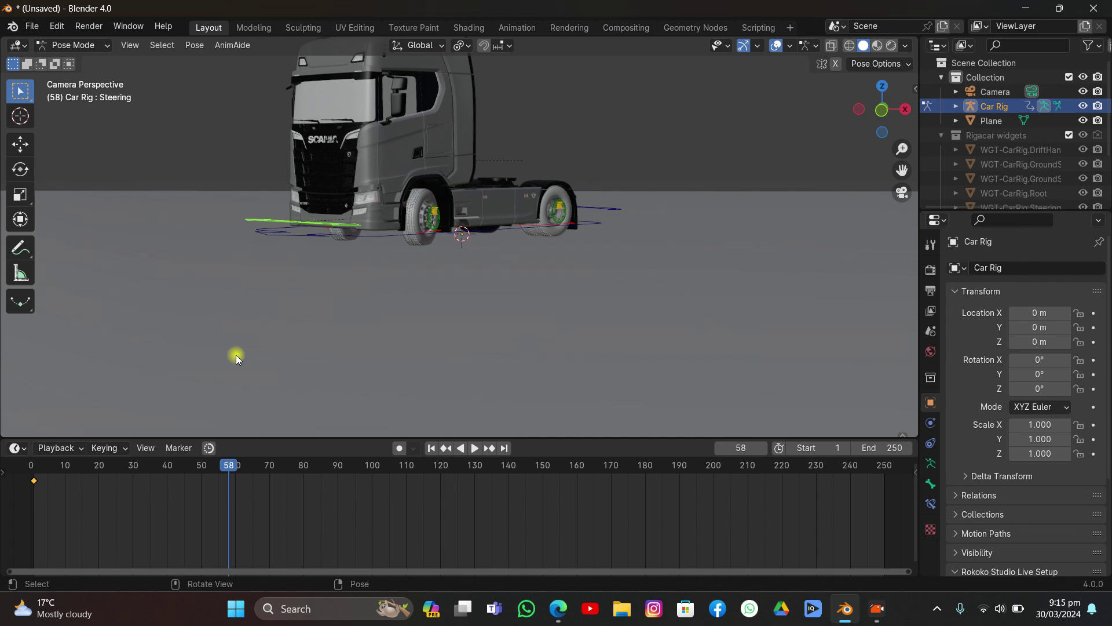
left_click(431, 447)
key("x")
left_click(86, 491)
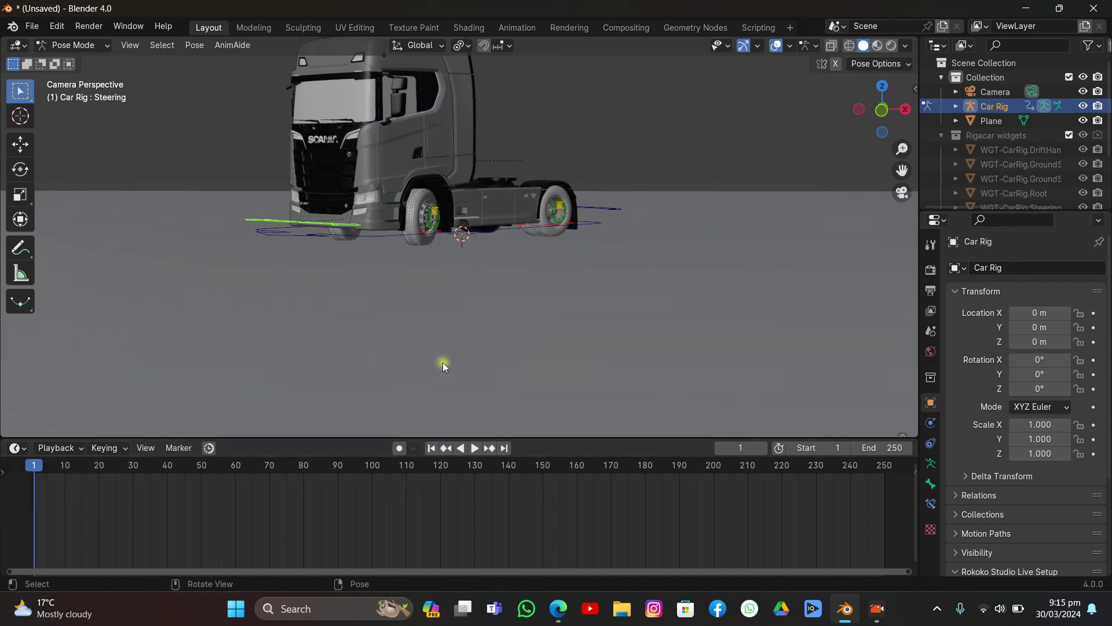
left_click(424, 230)
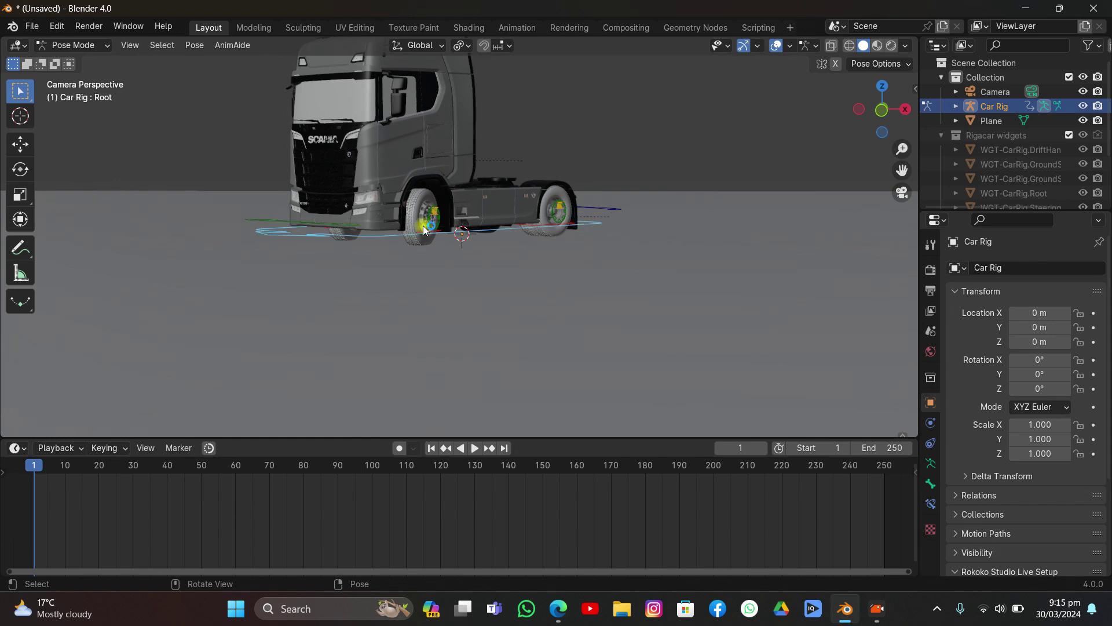
Step: Key the Root's location and rotation at frame 1, then move to a later frame
key("i")
left_click(299, 241)
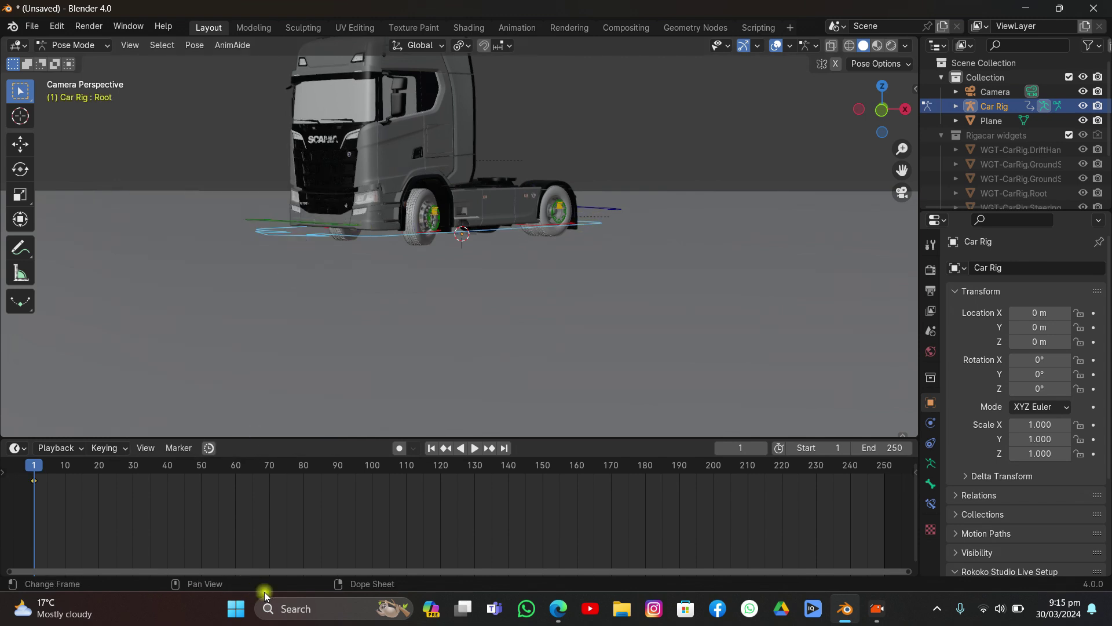
scroll(353, 510, "down", 5)
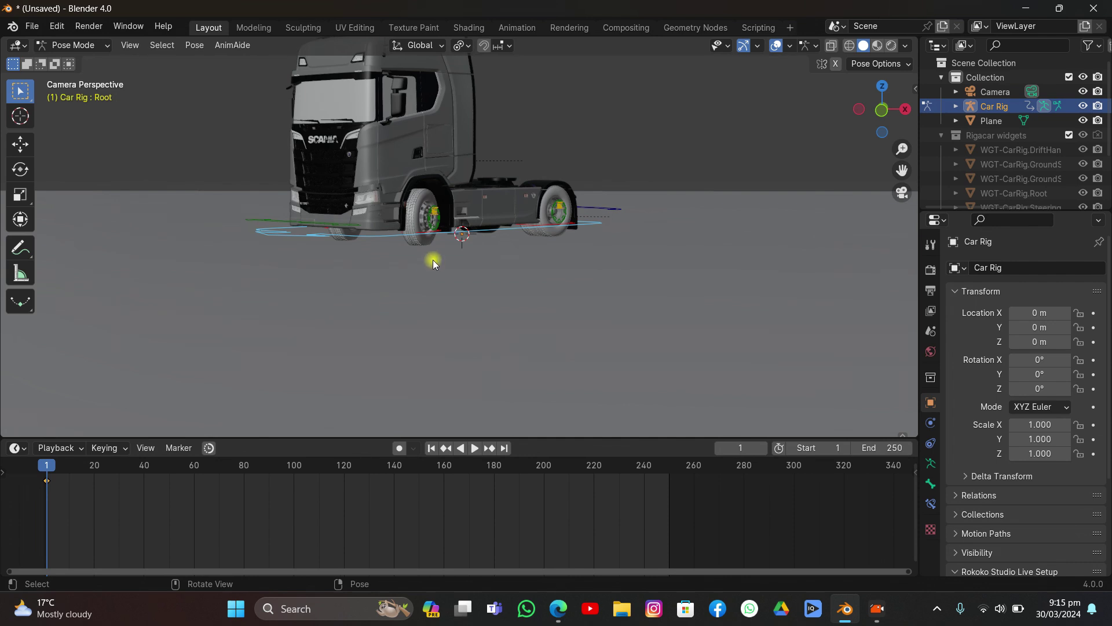
left_click_drag(93, 466, 245, 501)
Step: Turn the Root about 36° around Z and switch to Local orientation with the move gizmo
key("r")
key("z")
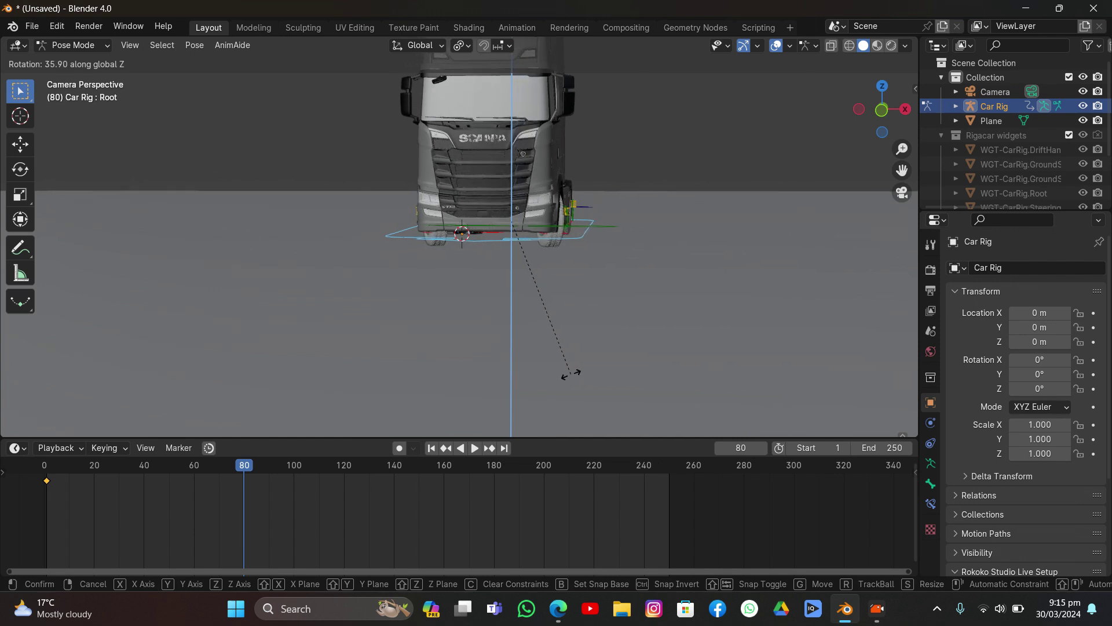
left_click(572, 333)
left_click(391, 51)
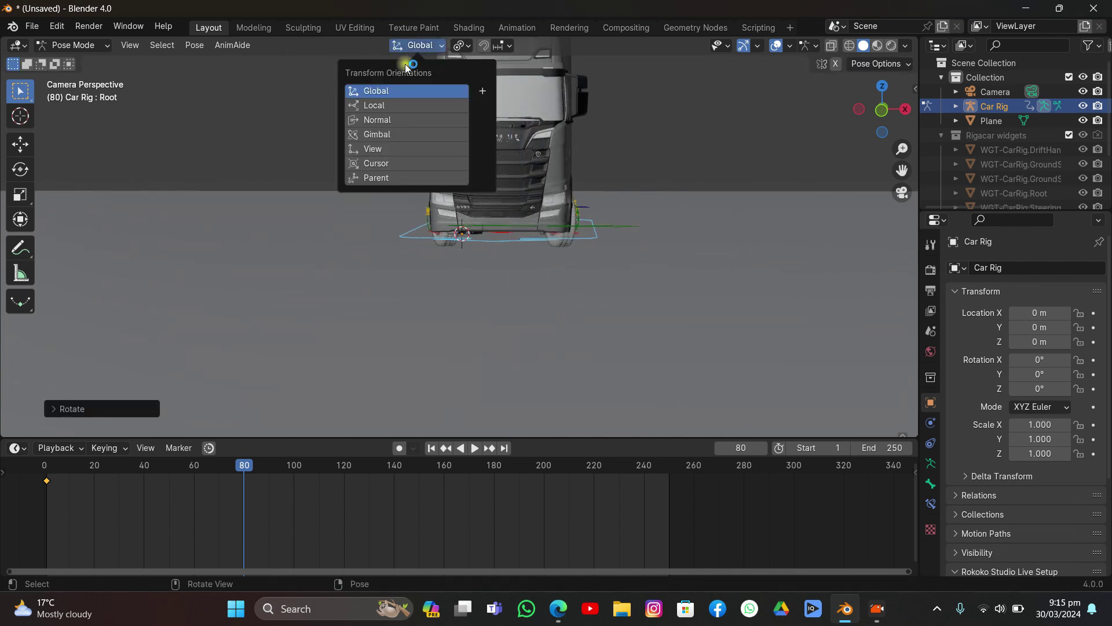
left_click(397, 103)
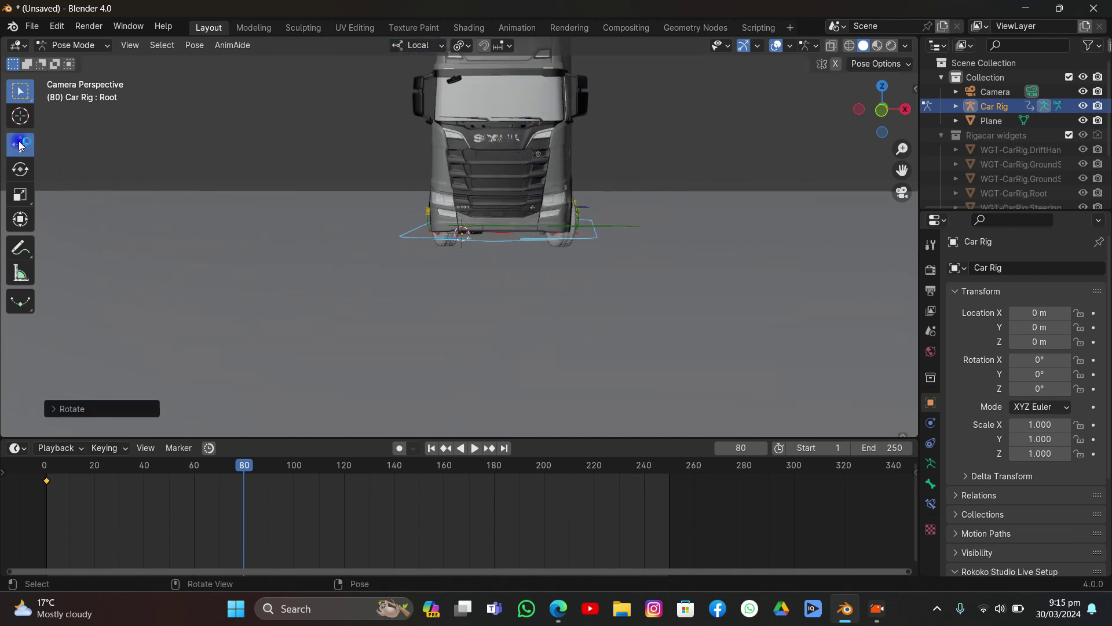
left_click(20, 143)
Step: Key the Root's location and rotation at frame 80
key("g")
key("y")
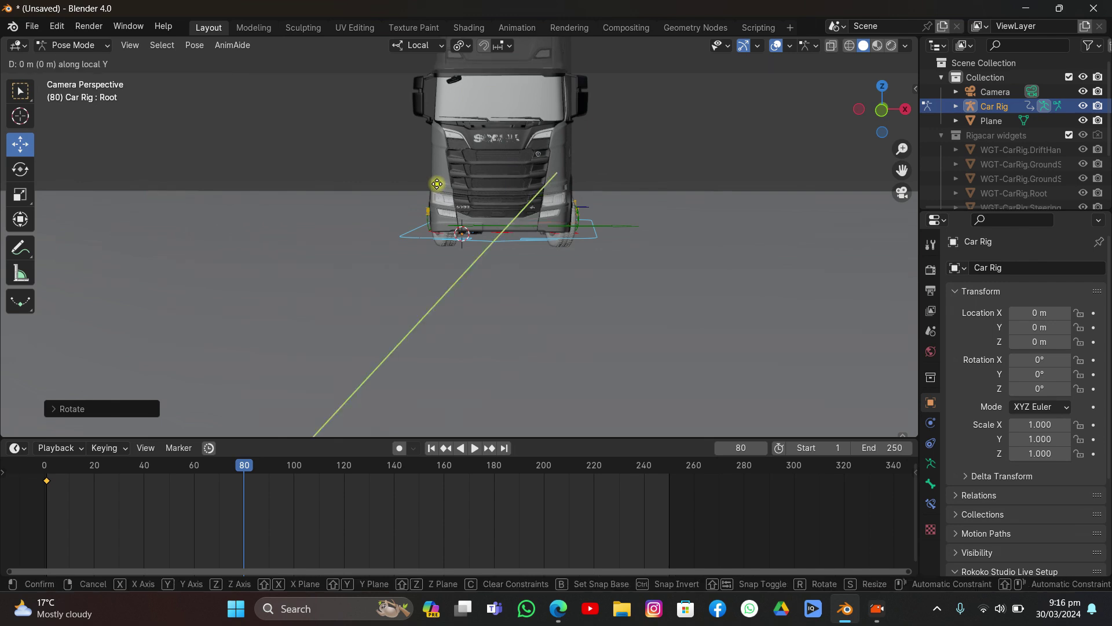
right_click(430, 199)
key("i")
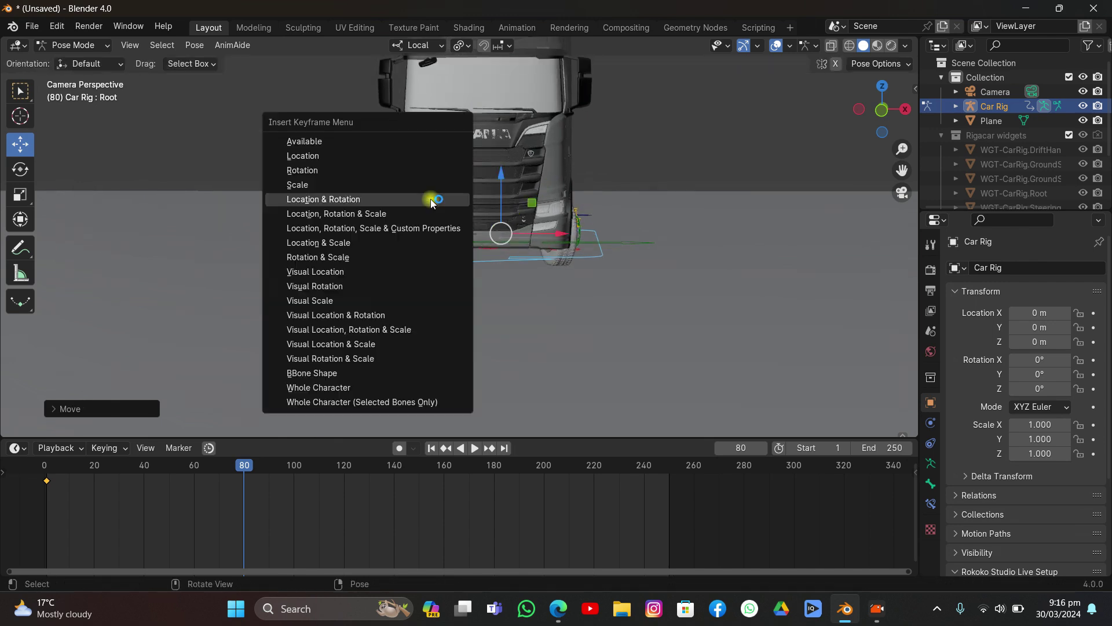
left_click(429, 199)
Step: At frame 80, shift the truck sideways along X and re-key location and rotation
left_click_drag(222, 468, 165, 549)
left_click(490, 448)
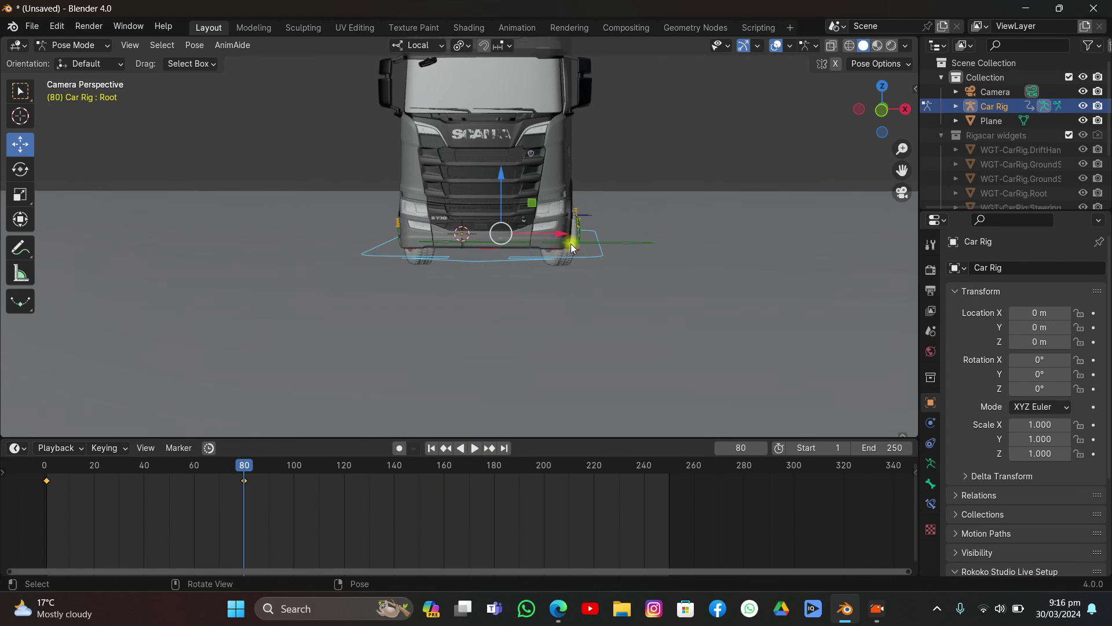
left_click_drag(563, 234, 461, 229)
key("i")
left_click(462, 224)
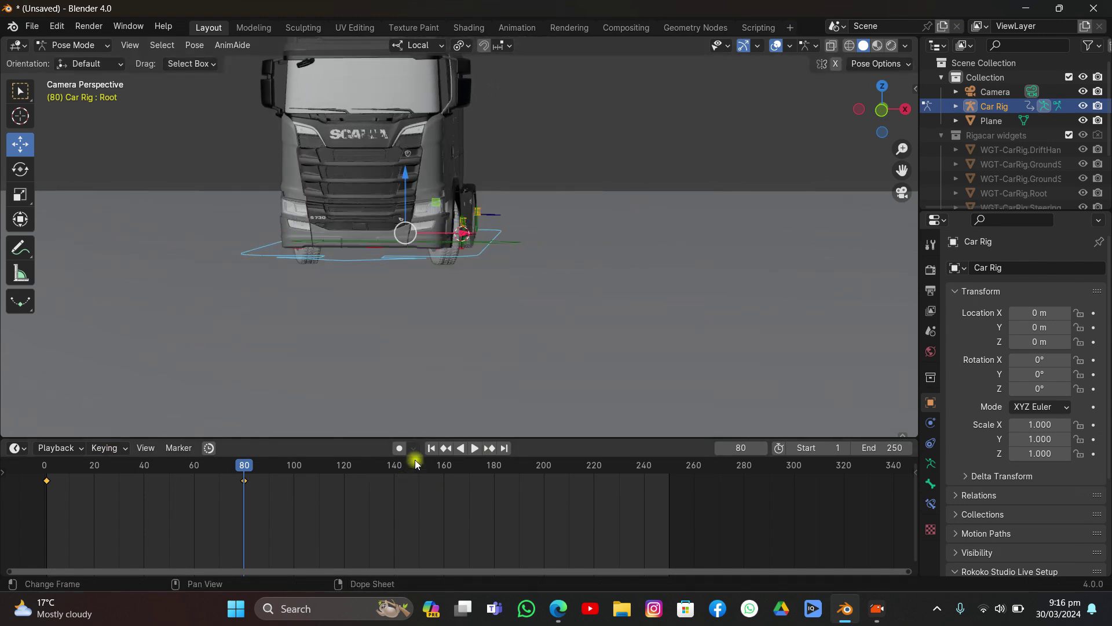
Step: At frame 250, drive the truck forward along its local Y
left_click_drag(241, 461, 484, 488)
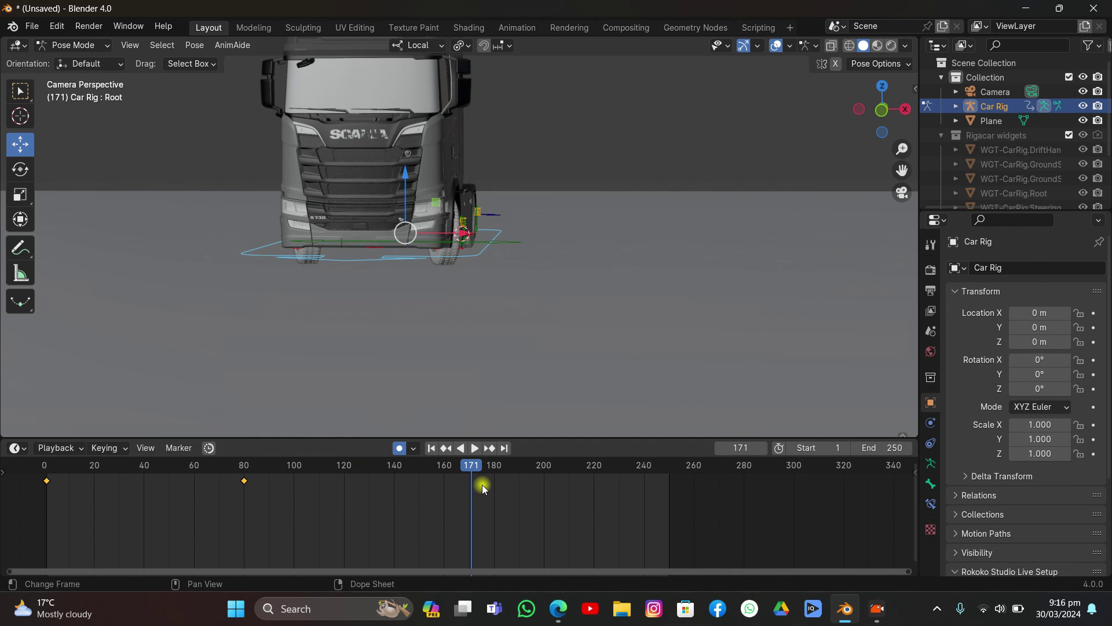
left_click(503, 452)
middle_click_drag(530, 254, 424, 296)
left_click_drag(455, 232, 244, 351)
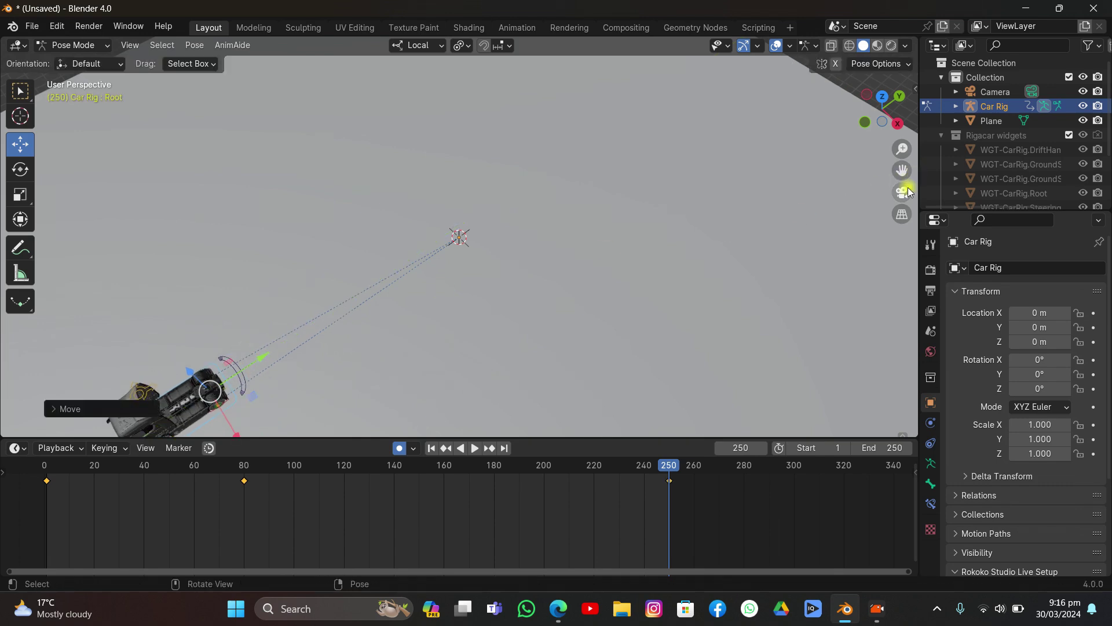
Step: In camera view, push the truck further along its local Y at frame 250
left_click(907, 192)
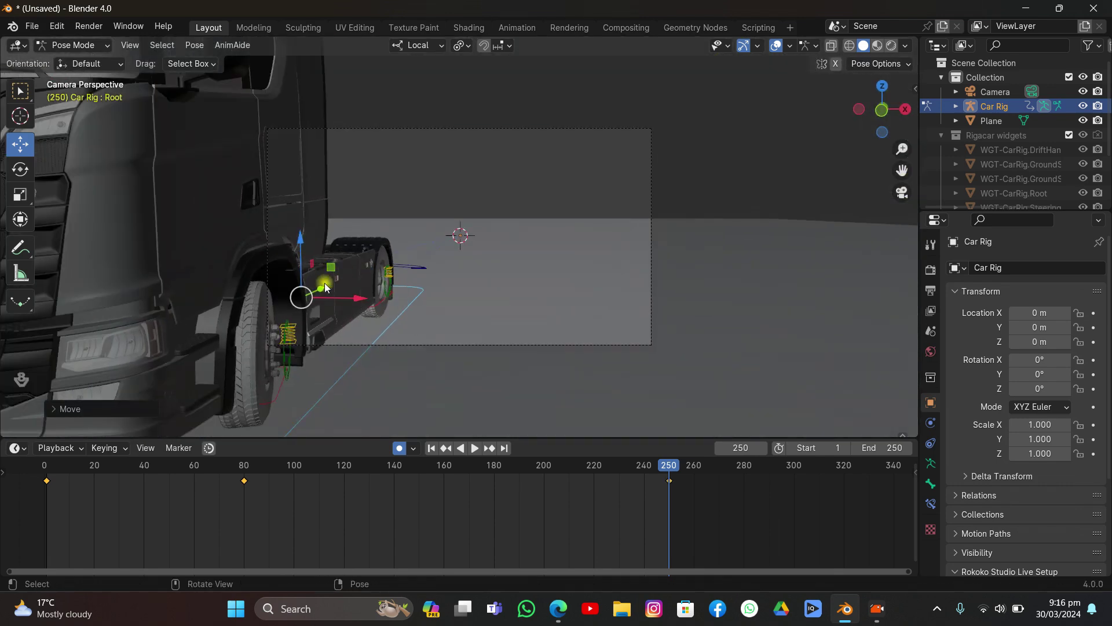
left_click_drag(325, 286, 212, 387)
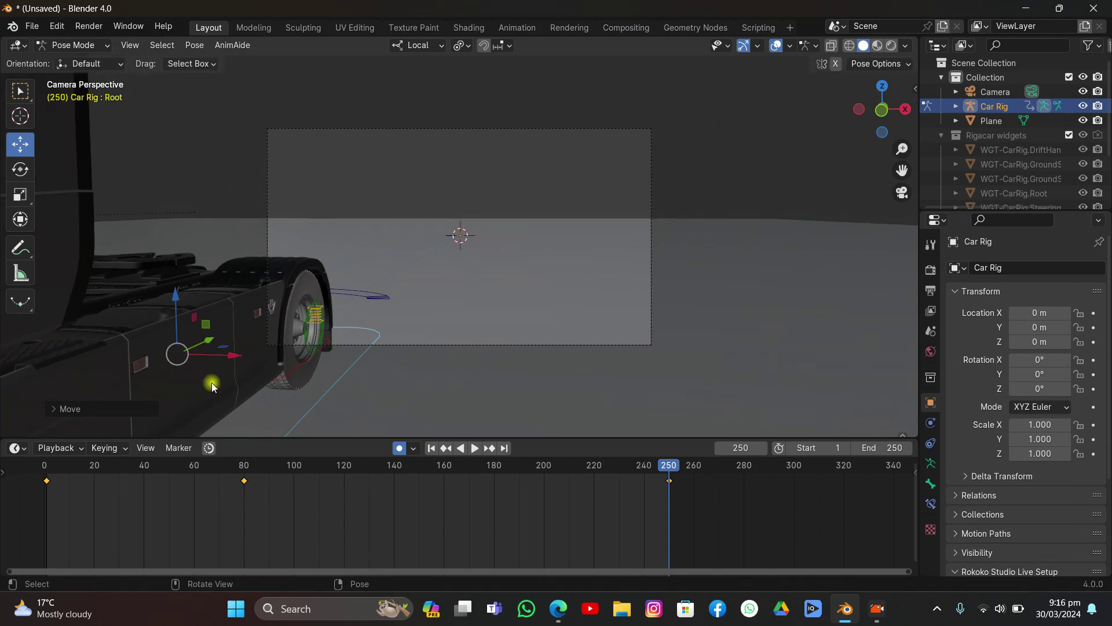
left_click_drag(474, 468, 120, 530)
scroll(415, 332, "up", 5)
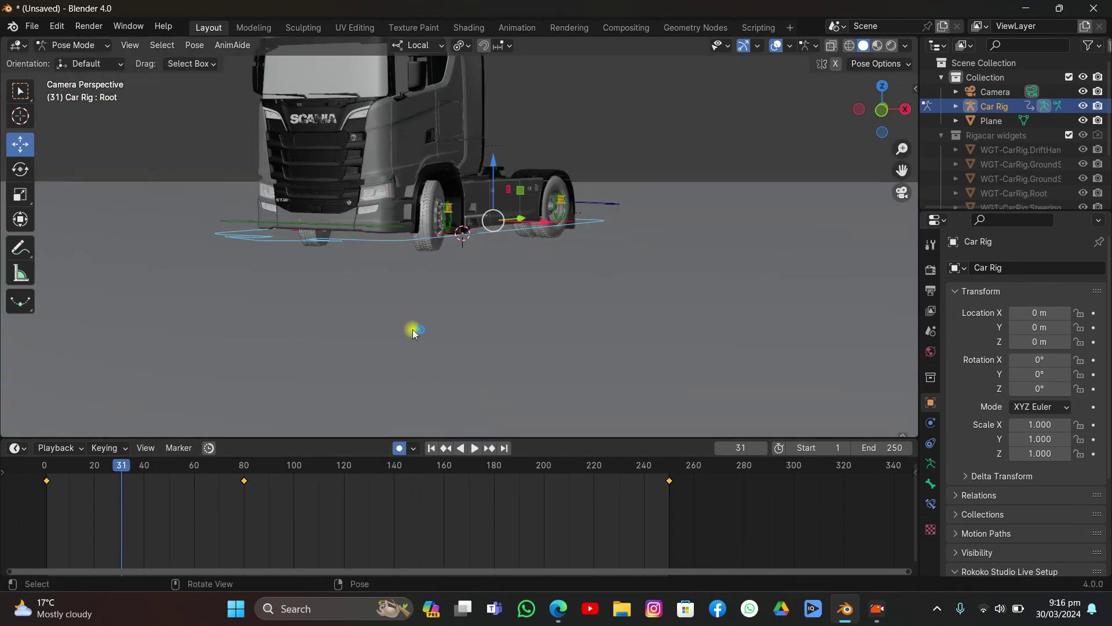
Step: Play and scrub the drive, stop at frame 23, and select the Steering bone
key("space")
left_click_drag(112, 462, 340, 561)
left_click_drag(102, 540, 101, 539)
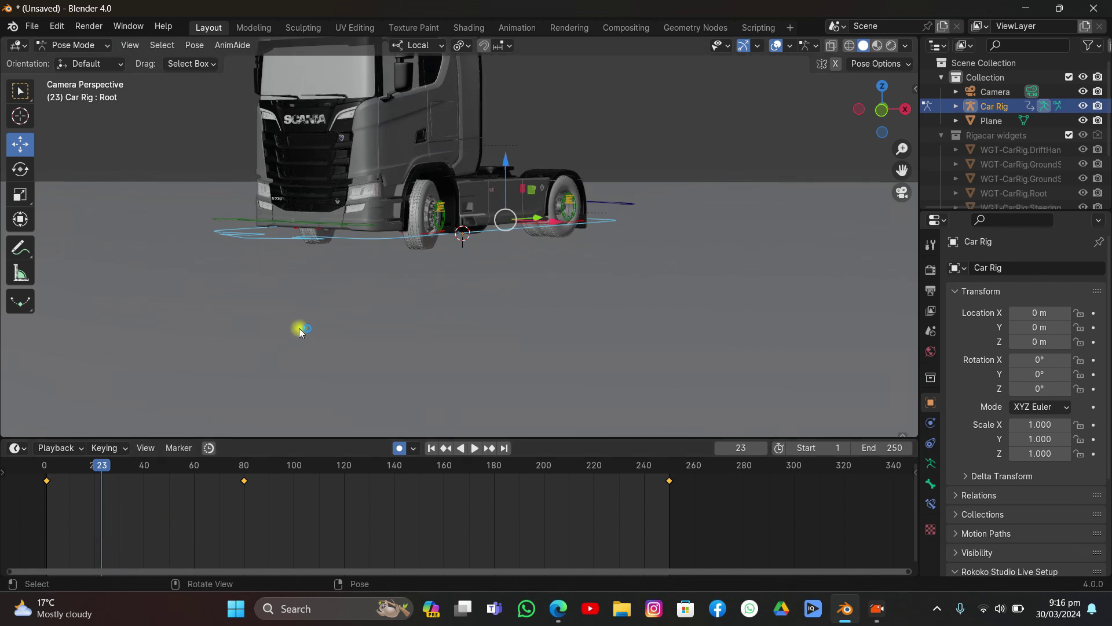
left_click(241, 214)
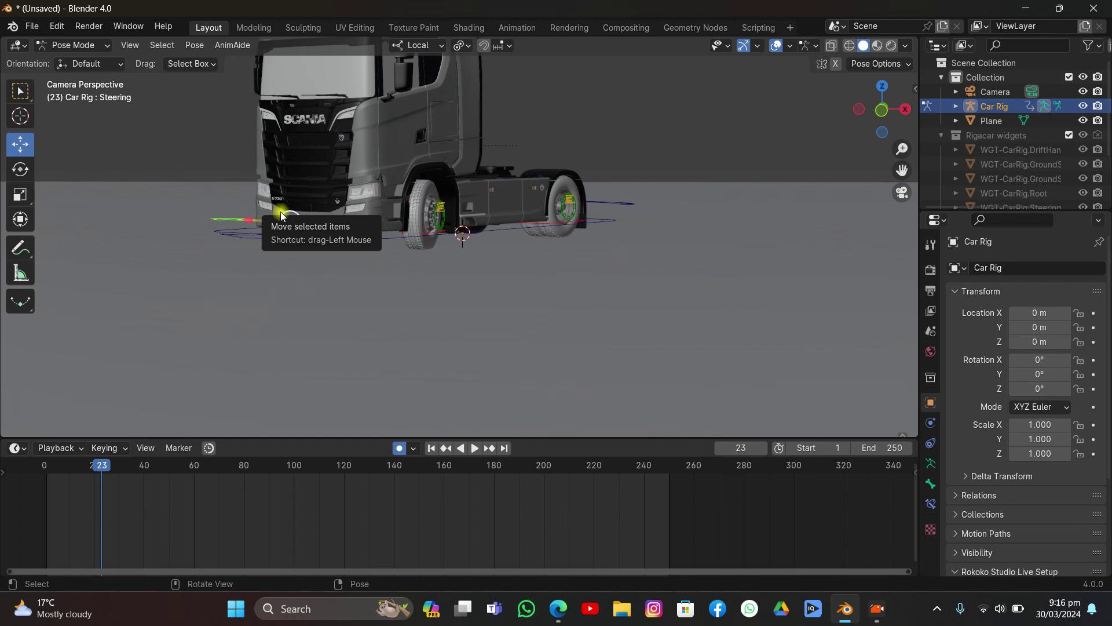
Step: Steer the Steering bone at frames 1, 62 and 100, auto-keying each wheel angle
left_click(433, 450)
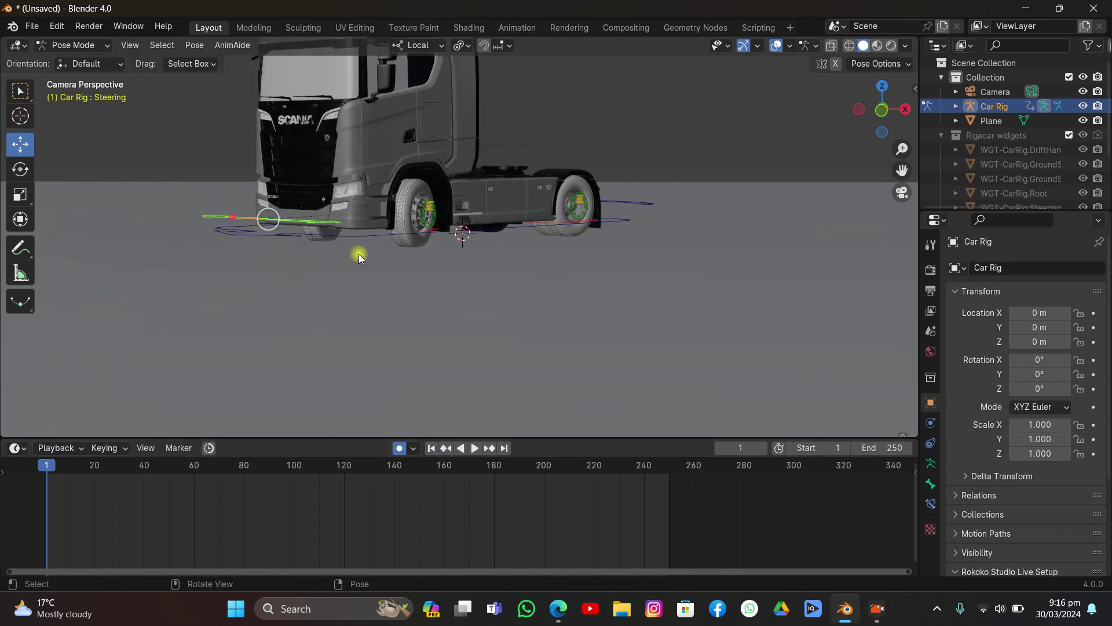
key("g")
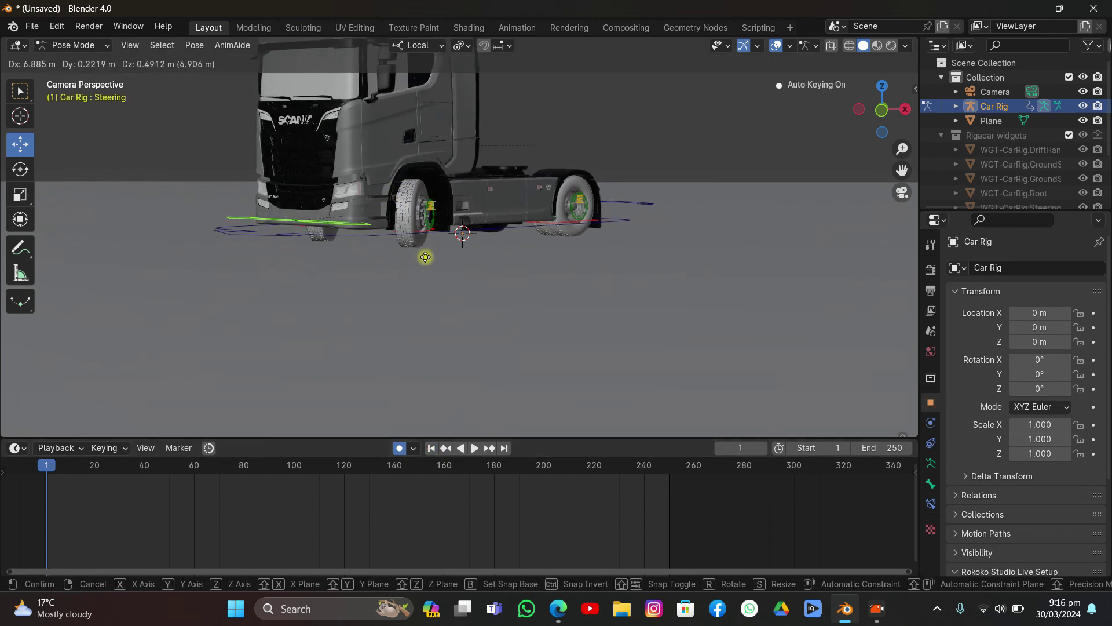
left_click(428, 256)
left_click_drag(51, 465, 199, 490)
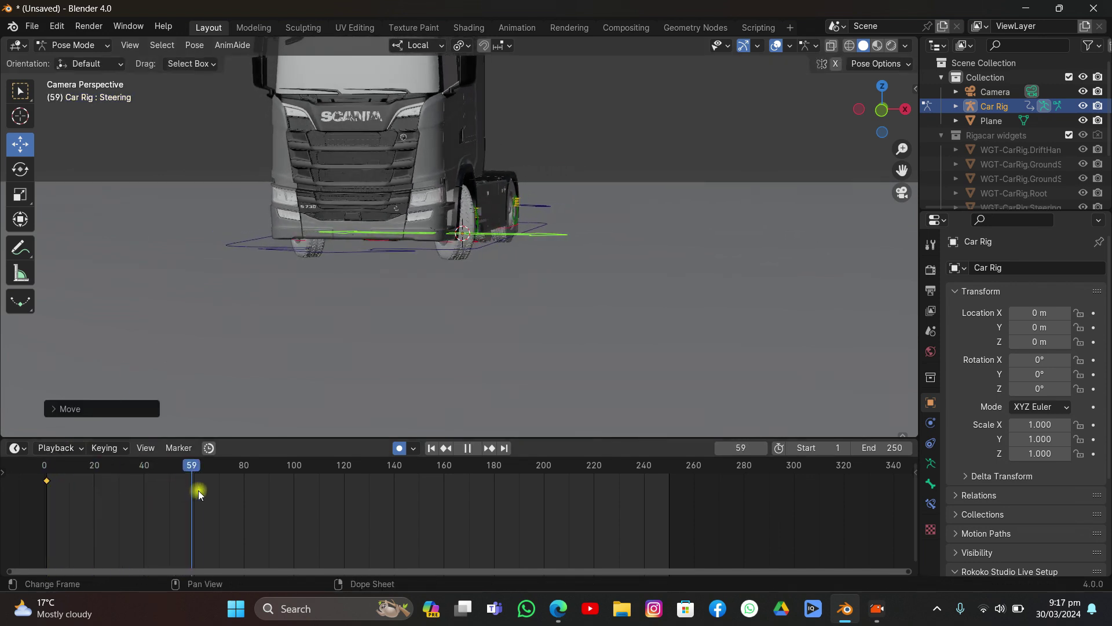
key("g")
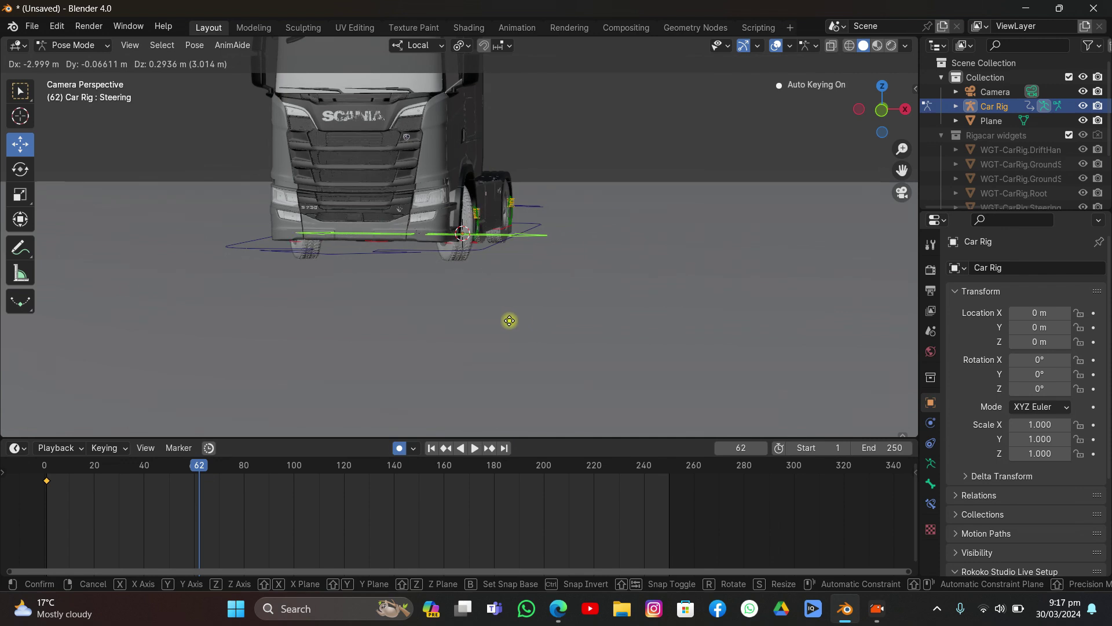
left_click(472, 316)
left_click_drag(202, 478, 294, 478)
key("g")
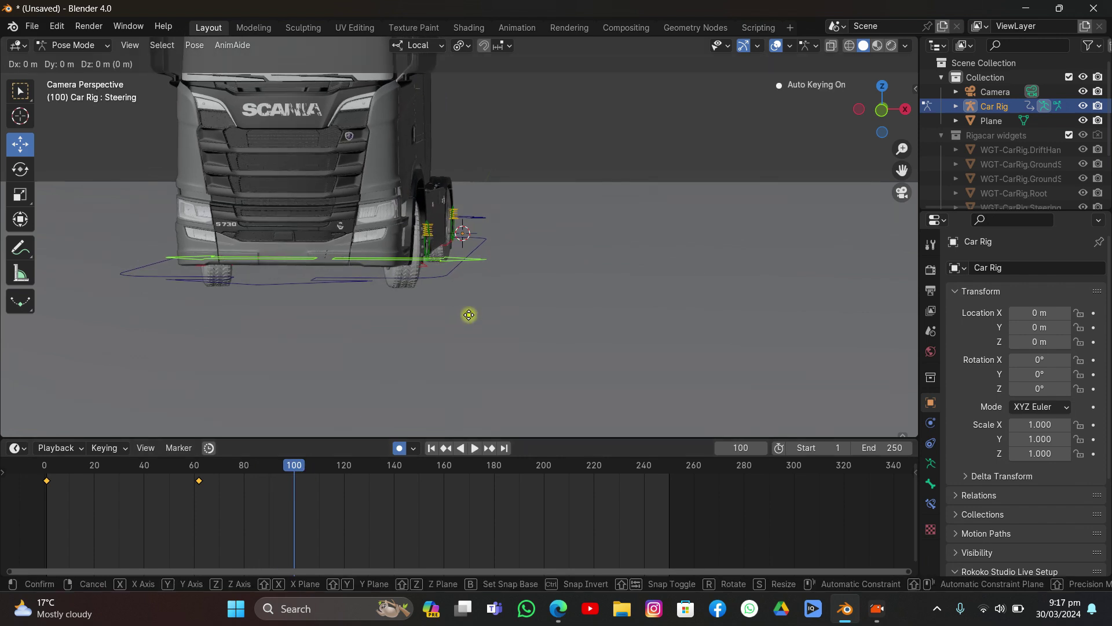
left_click(377, 320)
scroll(377, 321, "down", 3)
left_click_drag(291, 469, 267, 574)
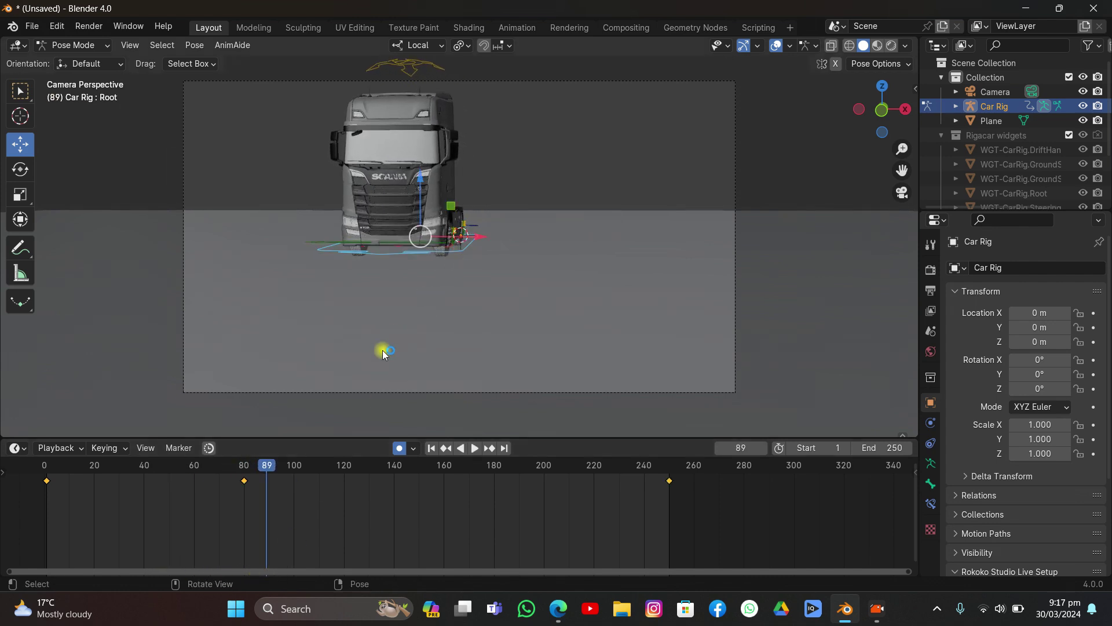
Step: Reposition the Root at frame 250 and scrub back through the animation
left_click(490, 447)
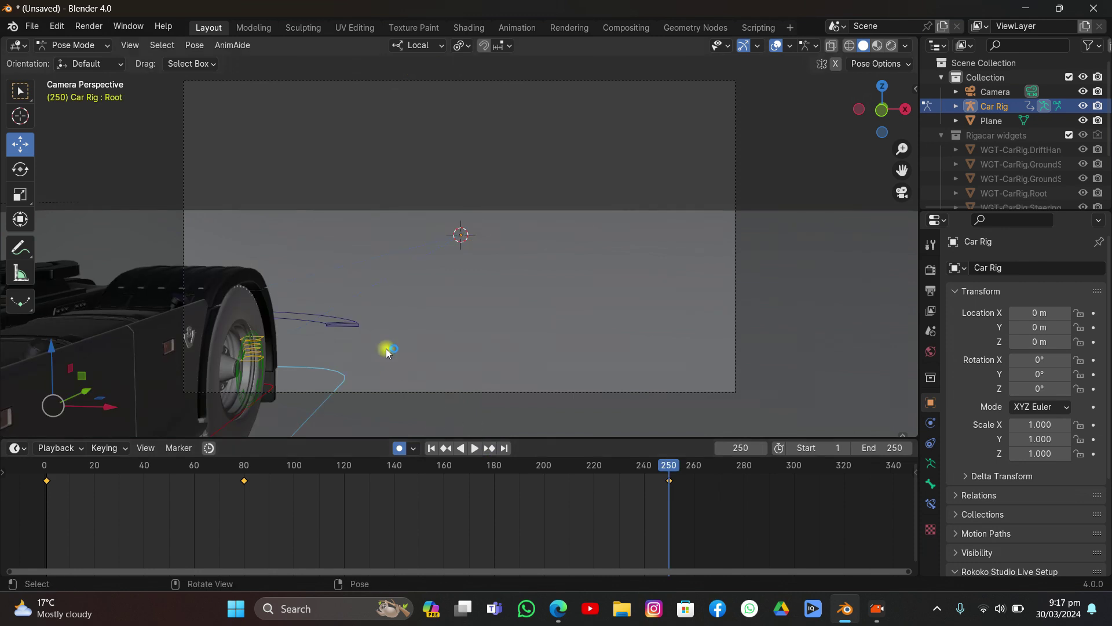
scroll(385, 348, "down", 2)
key("g")
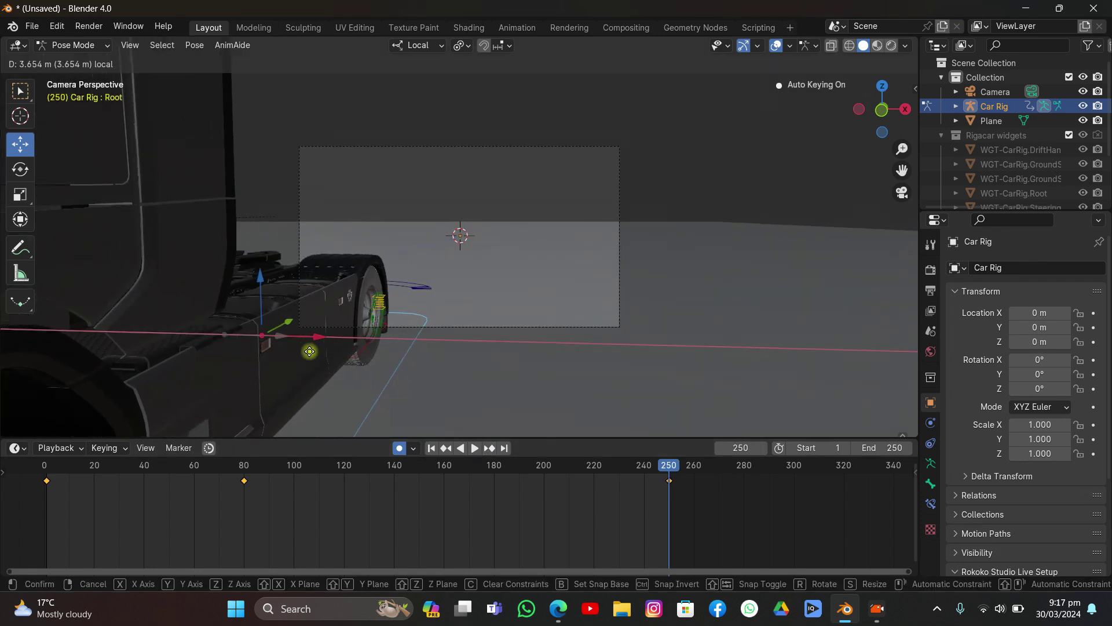
left_click(303, 349)
left_click_drag(485, 465, 299, 593)
key("Escape")
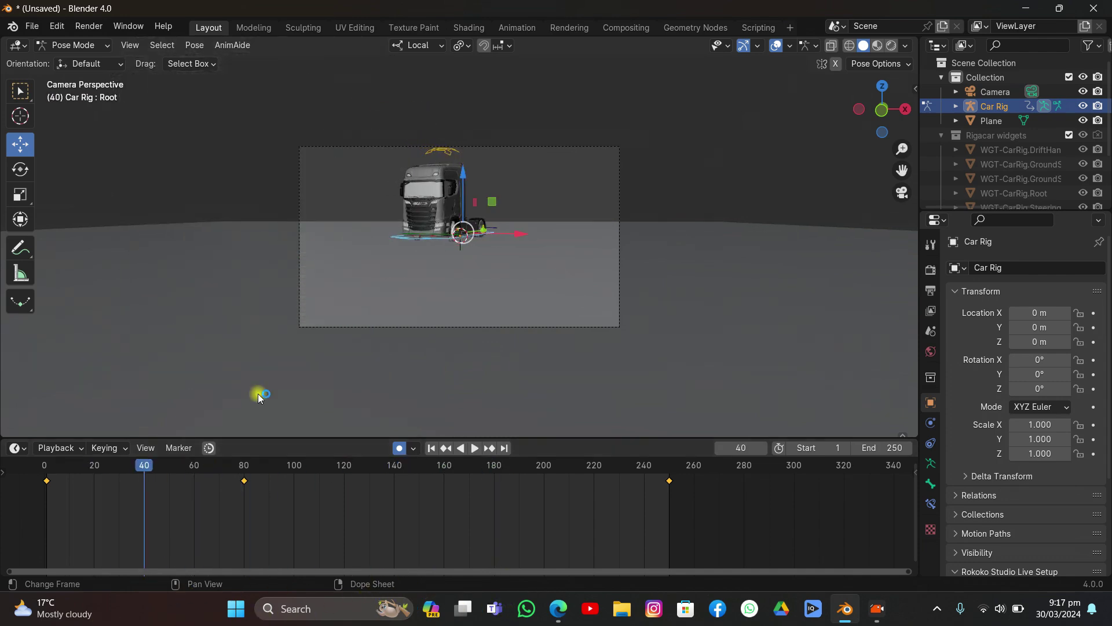
Step: At frame 1 in camera view, rotate the Drift control to turn the truck's heading
middle_click_drag(259, 392, 311, 358)
scroll(311, 358, "up", 10)
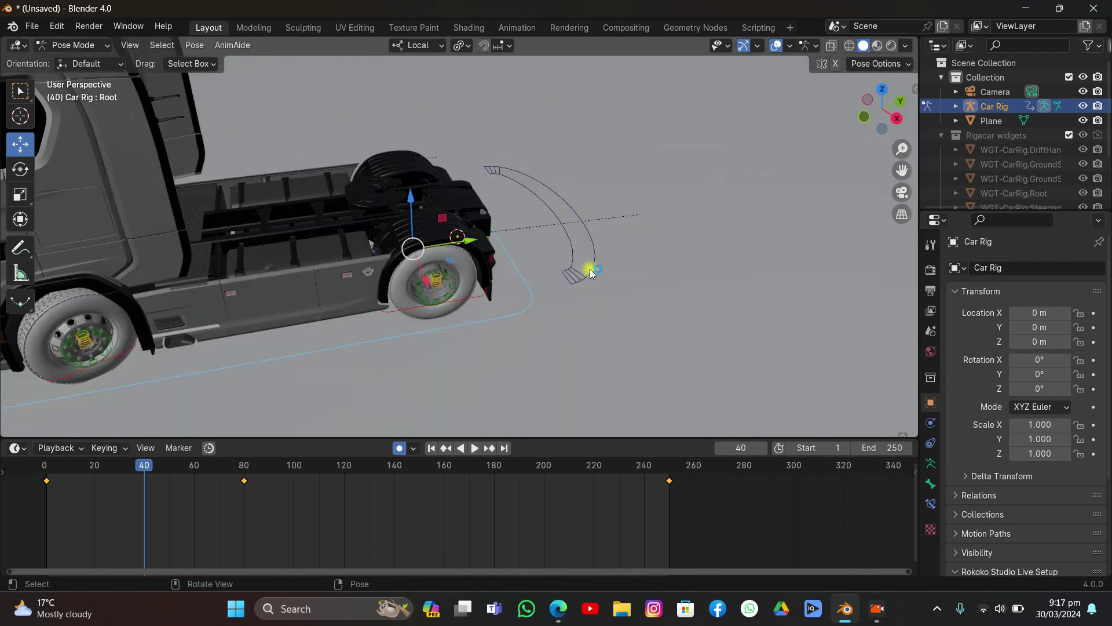
left_click(590, 273)
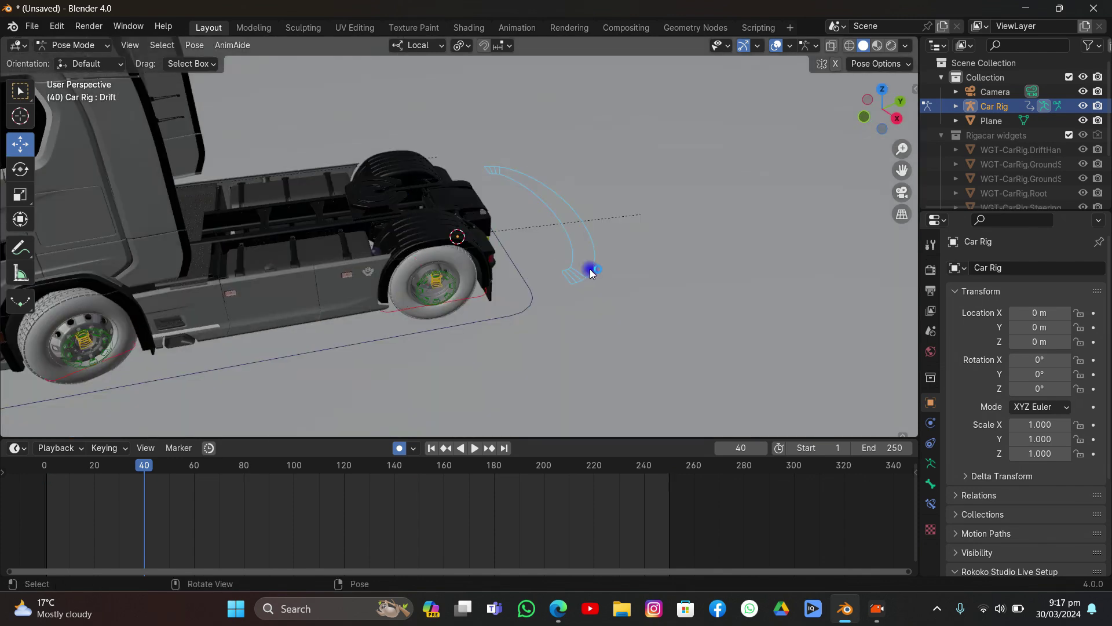
left_click(902, 192)
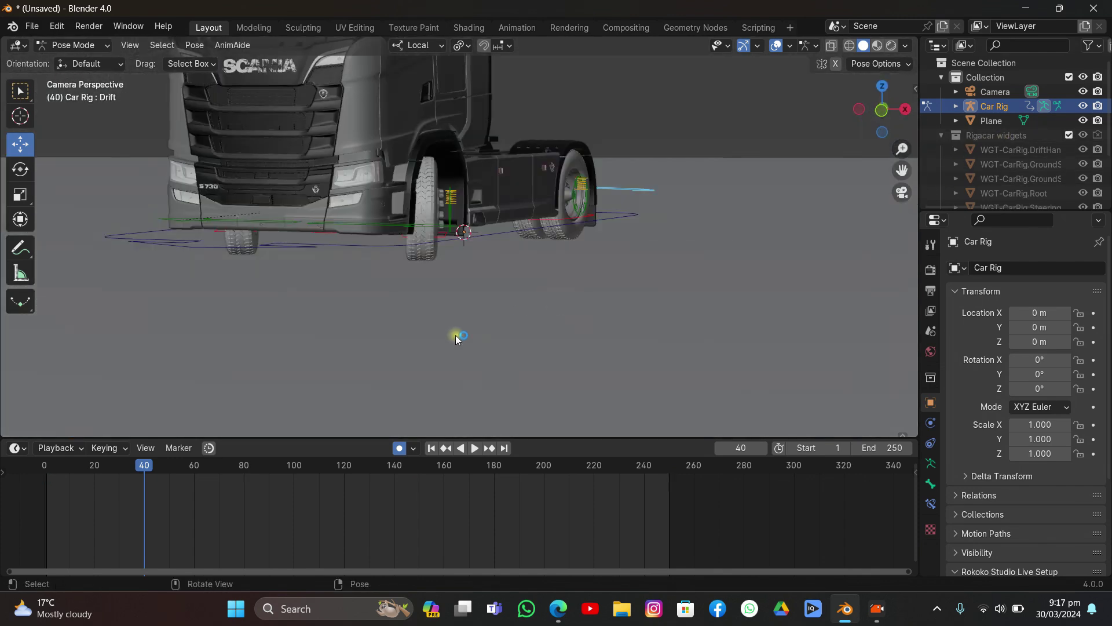
left_click(430, 448)
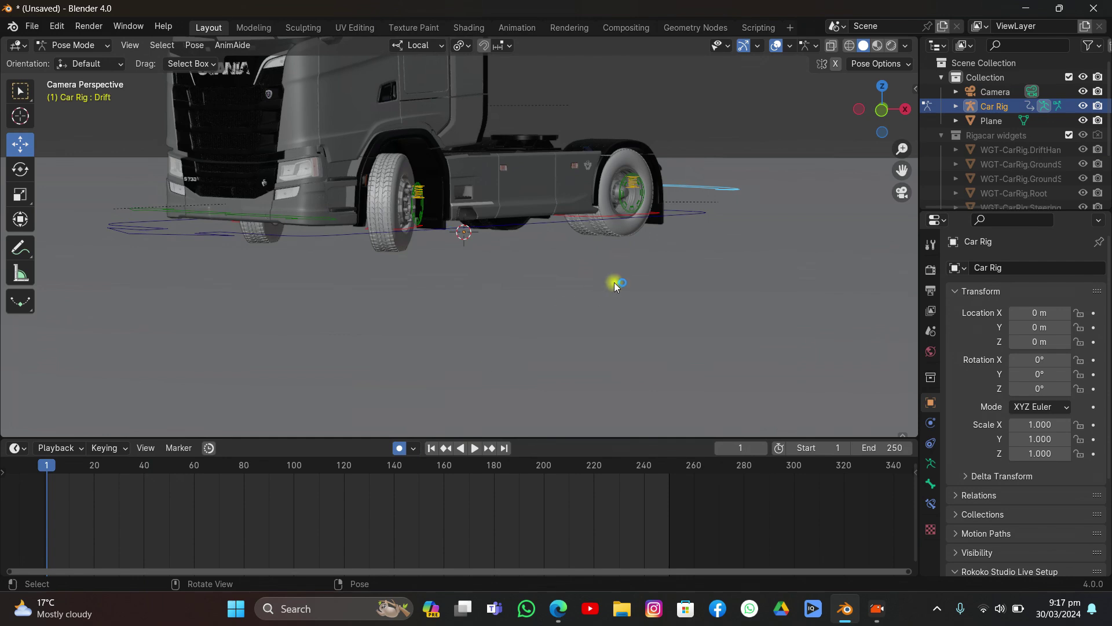
key("r")
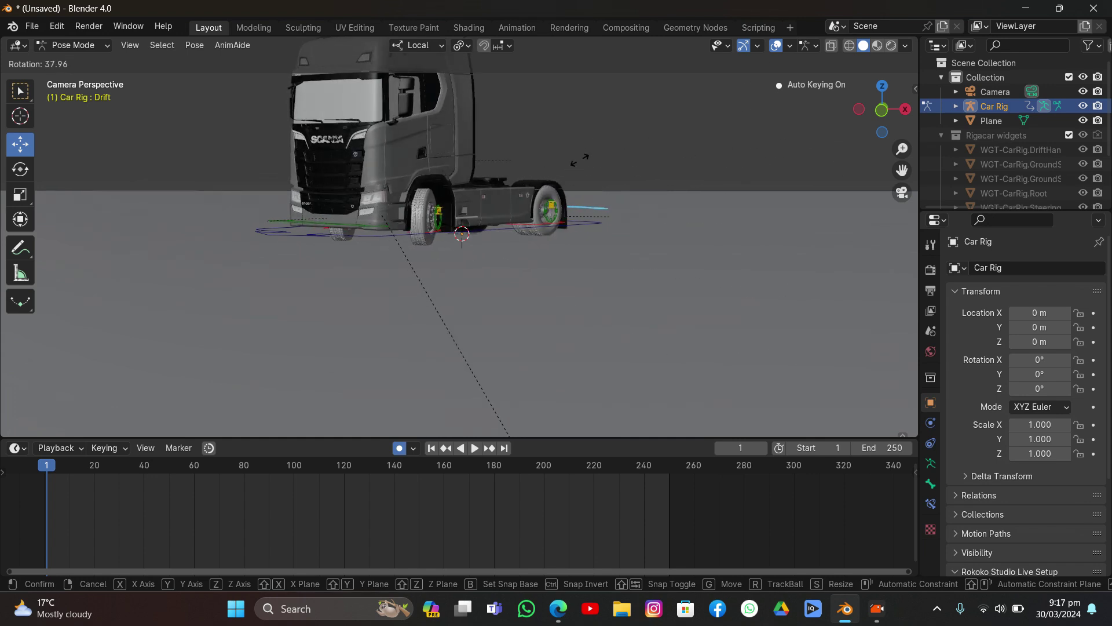
left_click(604, 196)
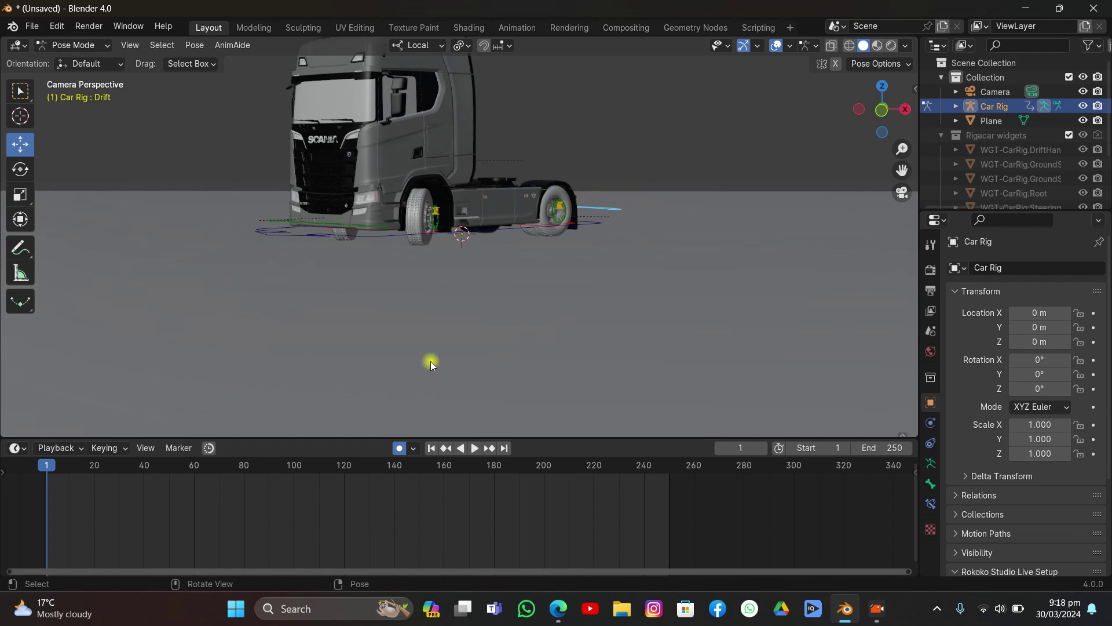
Step: Spin the front right wheel (Wheel.Ft.R) about 50° at frame 1, then return to camera view
middle_click_drag(430, 362, 429, 264)
scroll(429, 264, "up", 3)
left_click(178, 272)
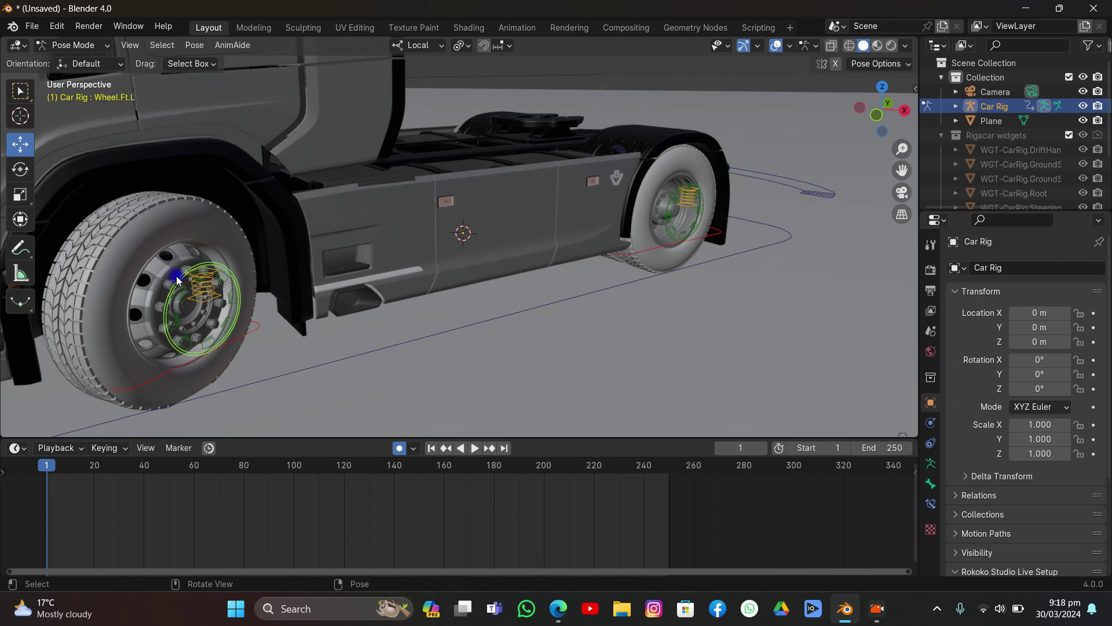
key("r")
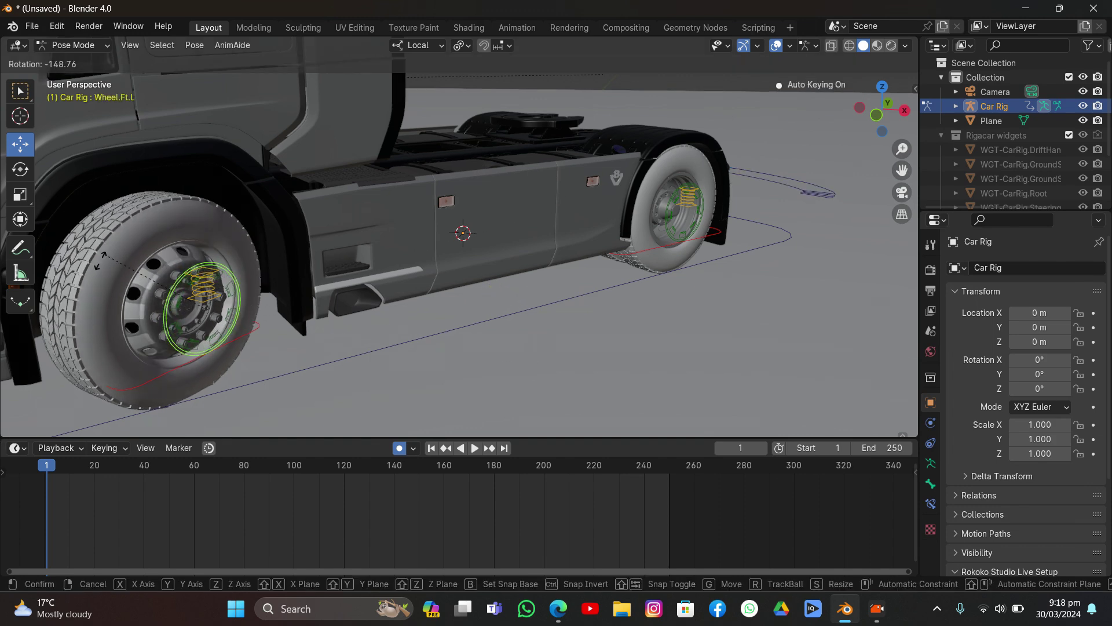
right_click(404, 398)
middle_click_drag(404, 398, 521, 336)
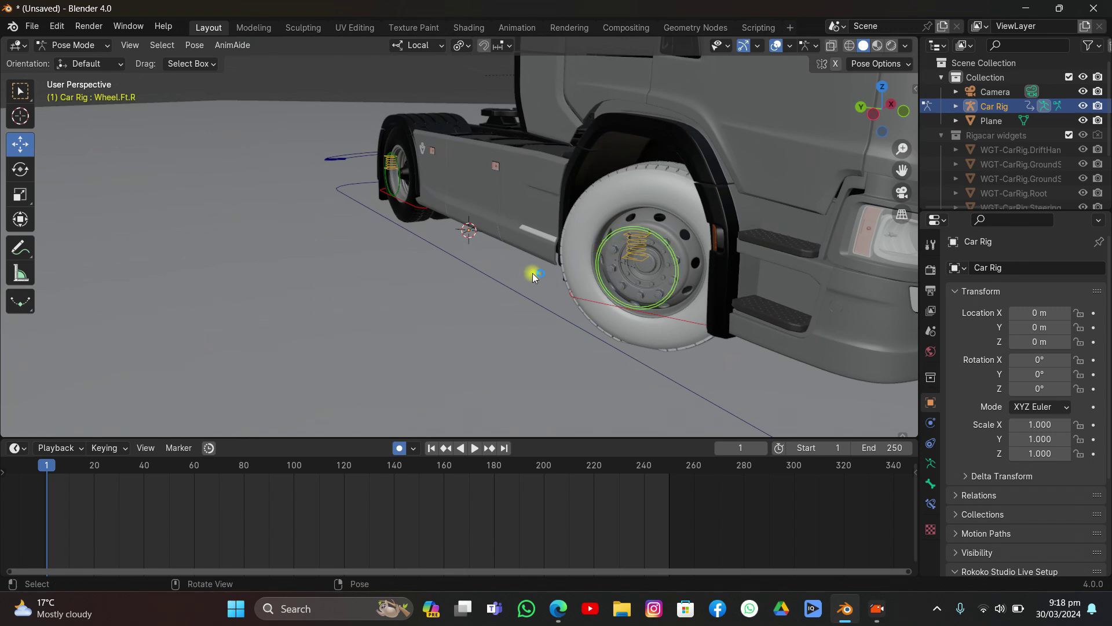
key("r")
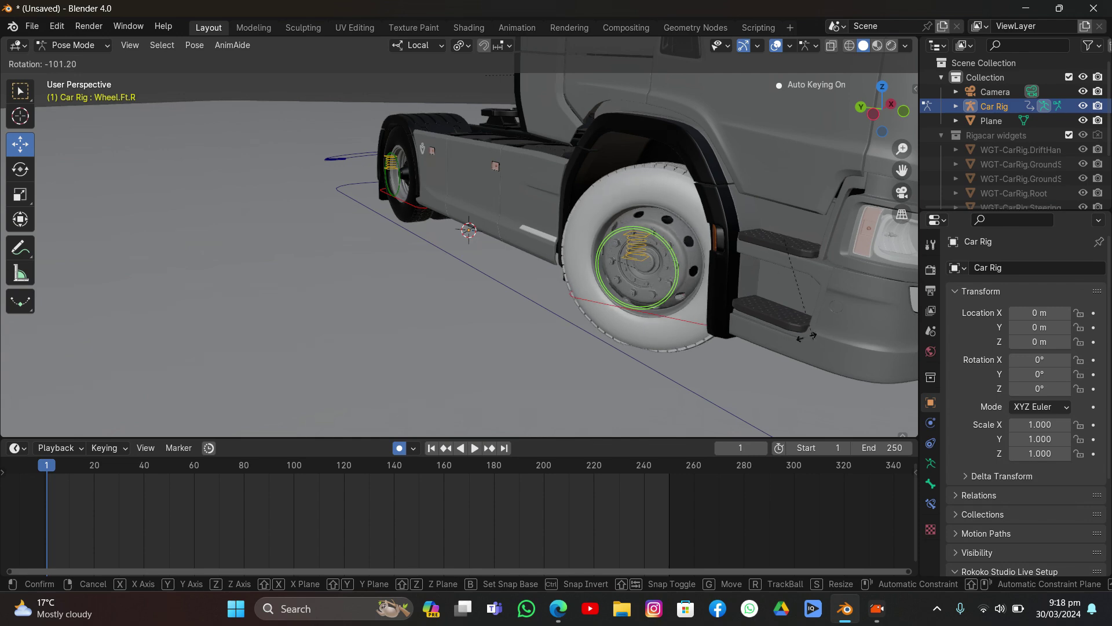
left_click(517, 259)
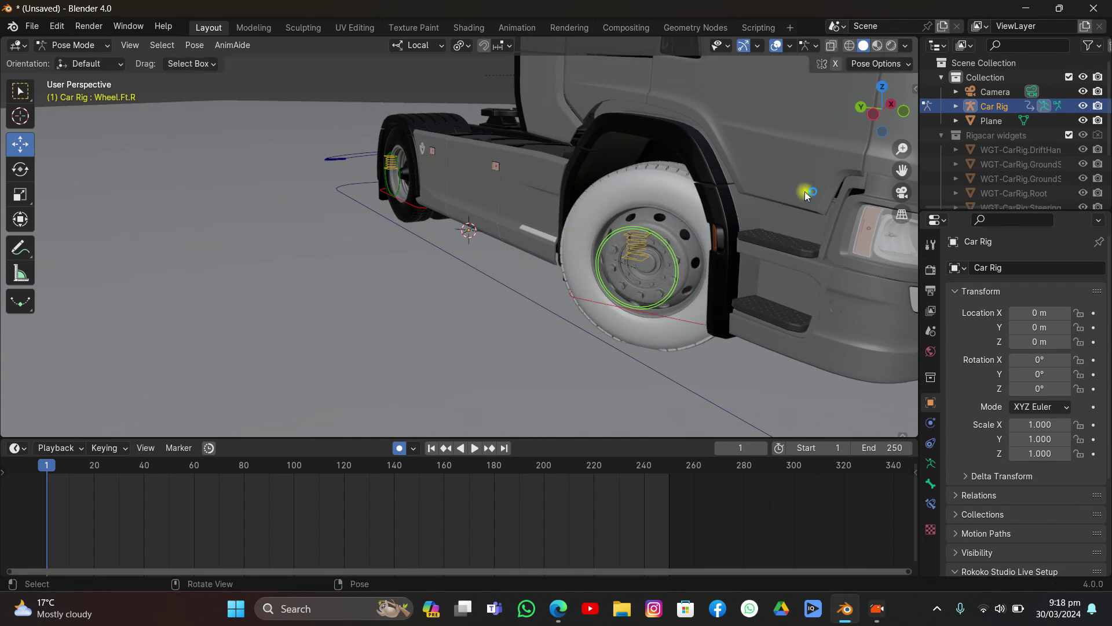
left_click(902, 195)
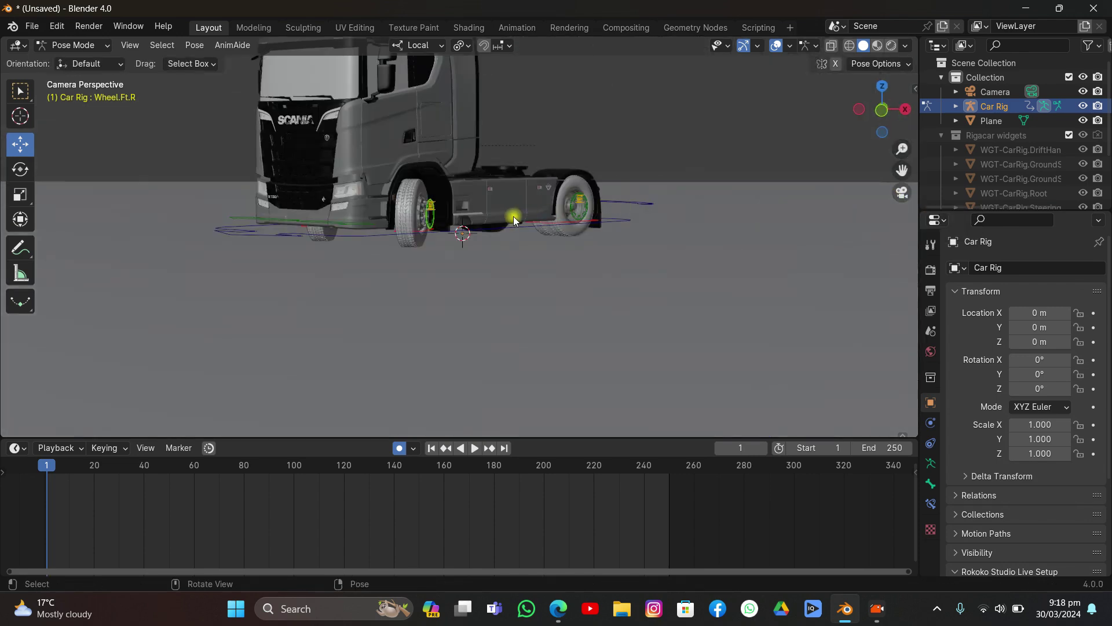
scroll(509, 217, "down", 5)
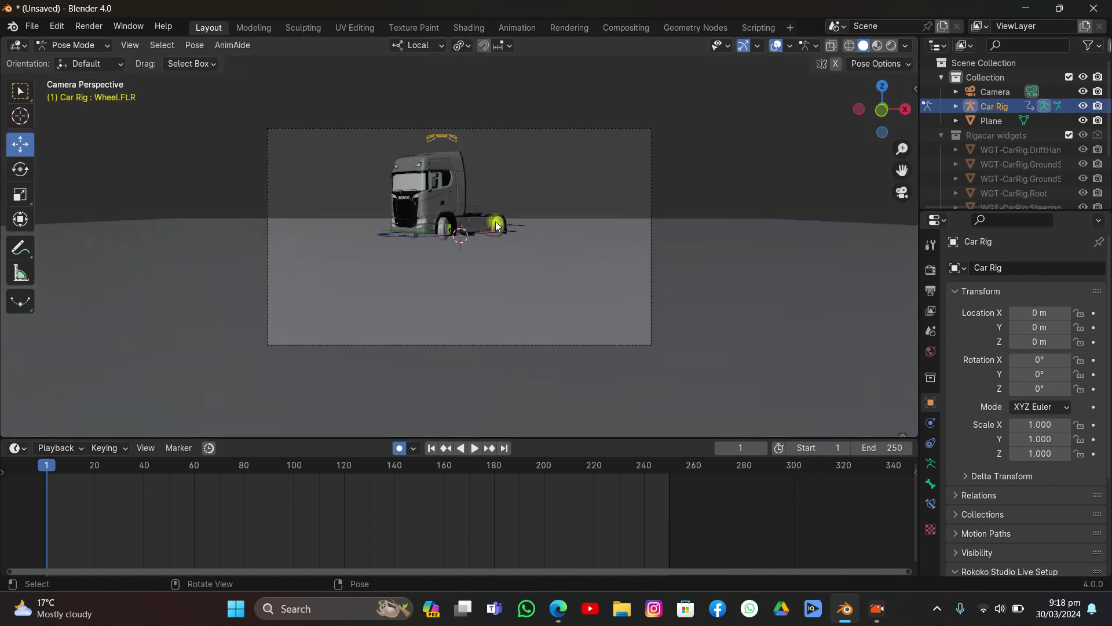
Step: Key the Wheel.Ft.R rotation at frame 1
key("Home")
key("i")
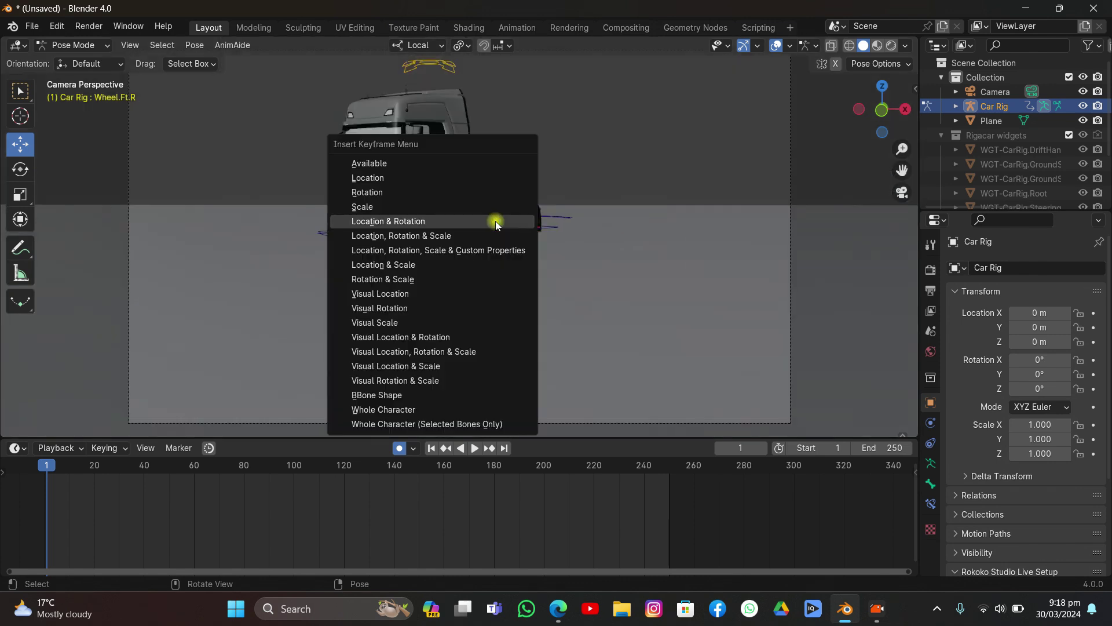
left_click(447, 191)
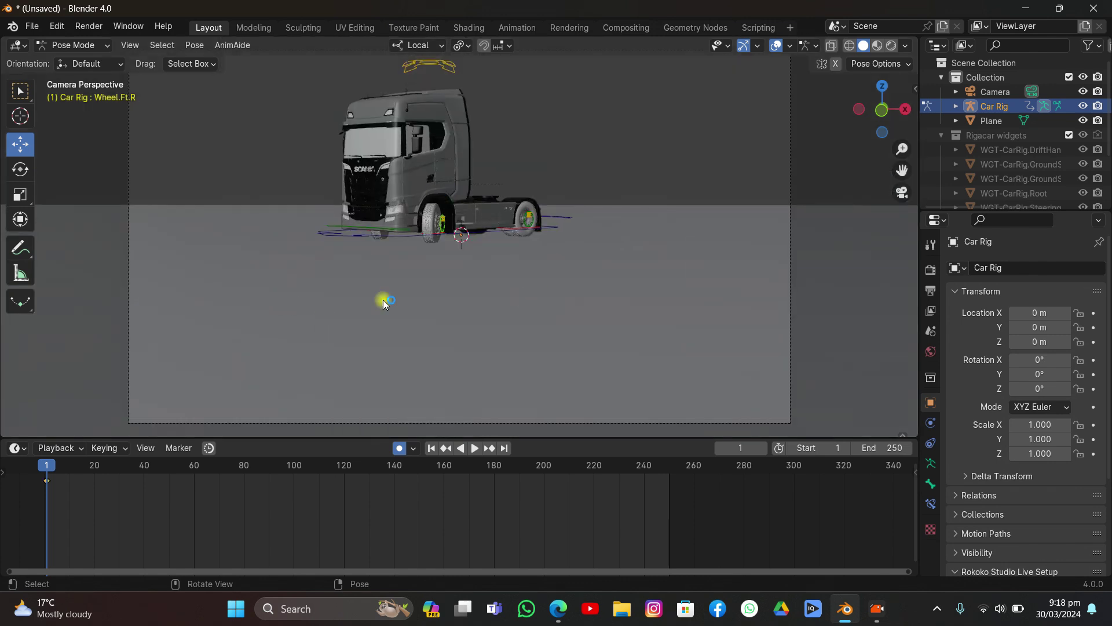
Step: Jump to frame 250 and scrub back toward frame 80
left_click(504, 448)
scroll(458, 322, "down", 5)
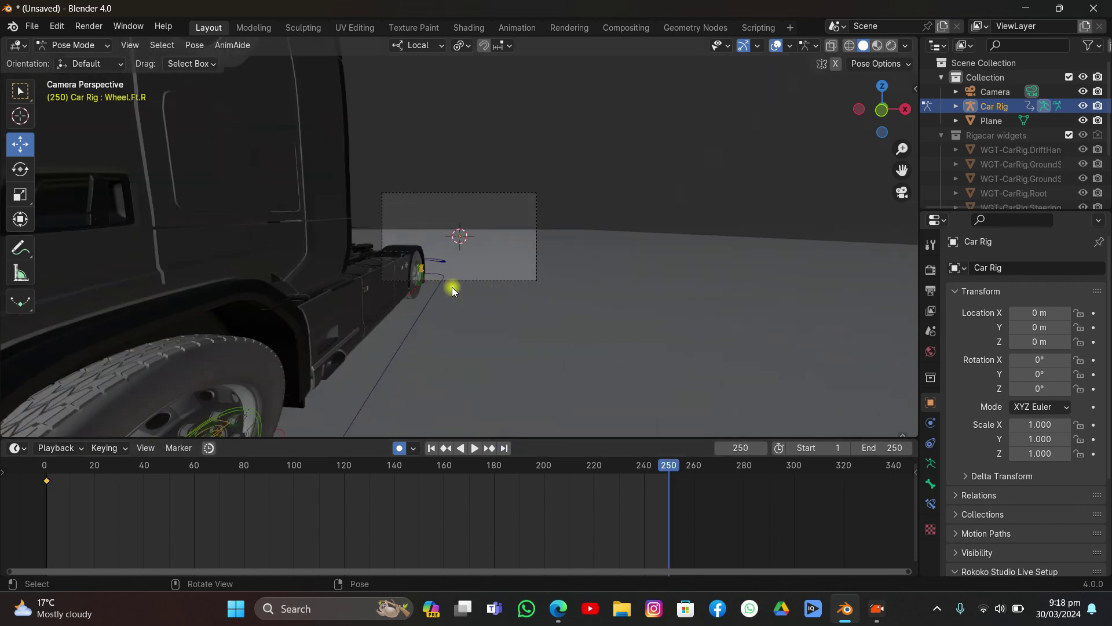
scroll(452, 286, "up", 2)
scroll(452, 287, "down", 2)
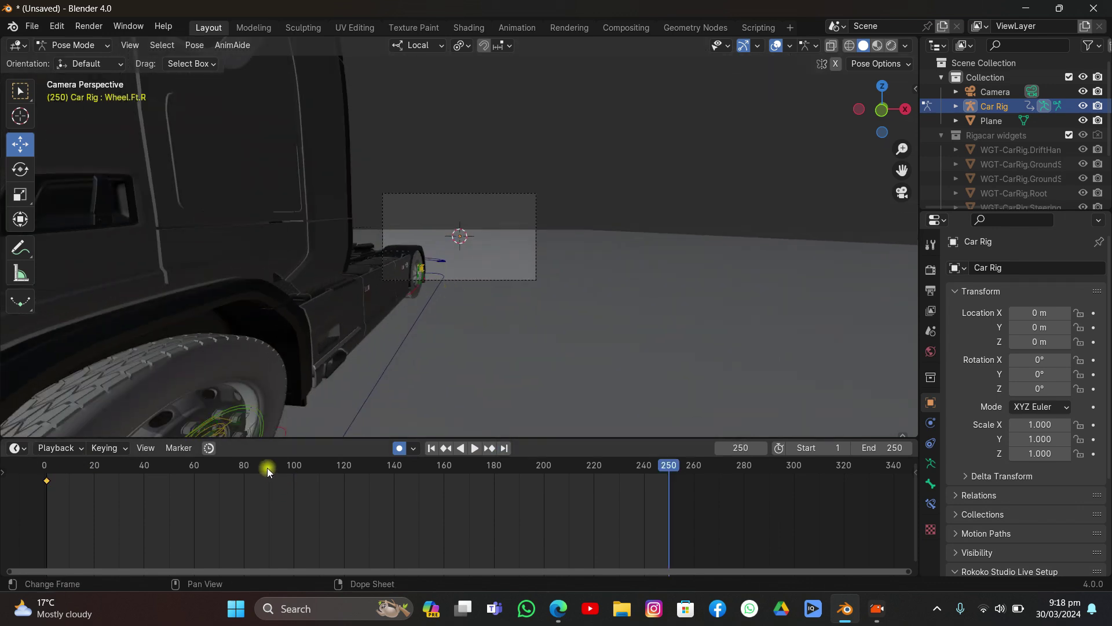
left_click_drag(266, 468, 213, 508)
scroll(600, 245, "up", 6)
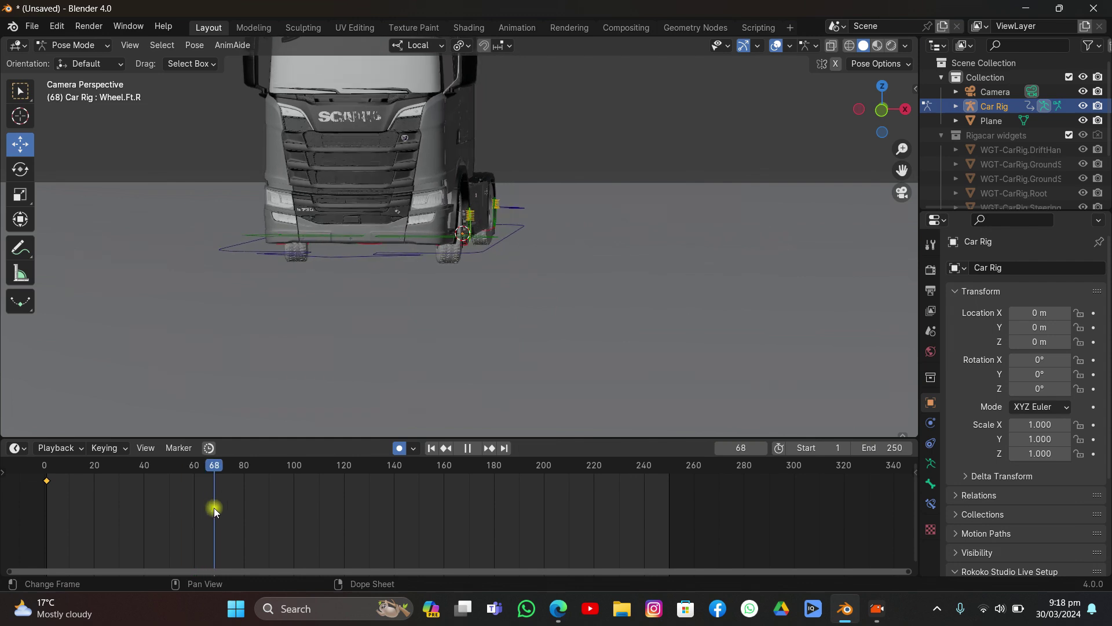
Step: Spin the front right wheel a full 360° at frame 80
left_click(242, 470)
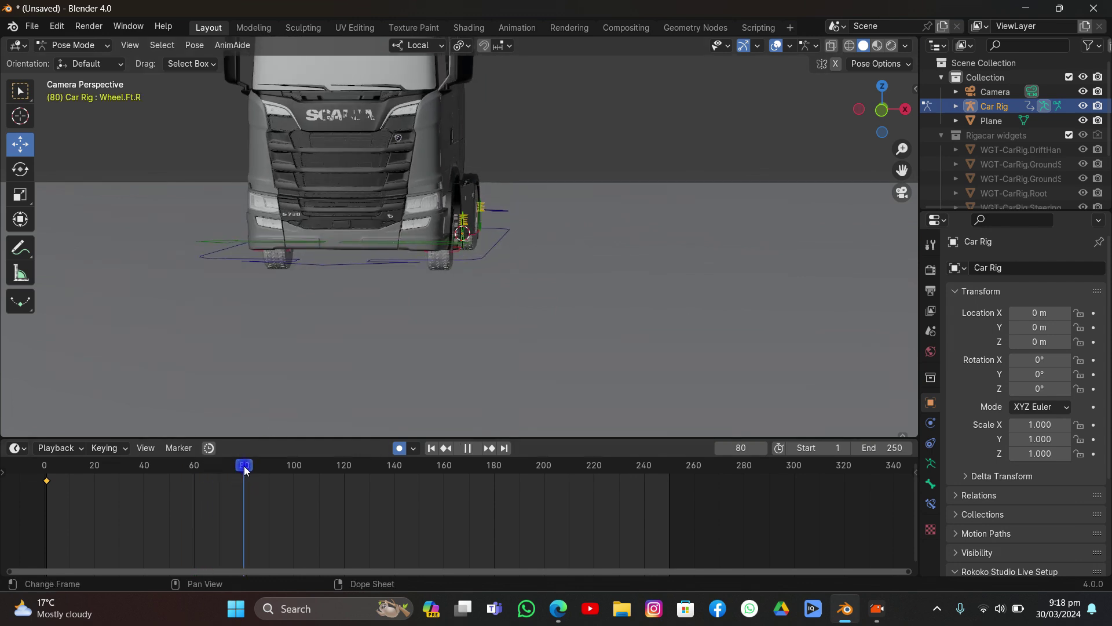
key("g")
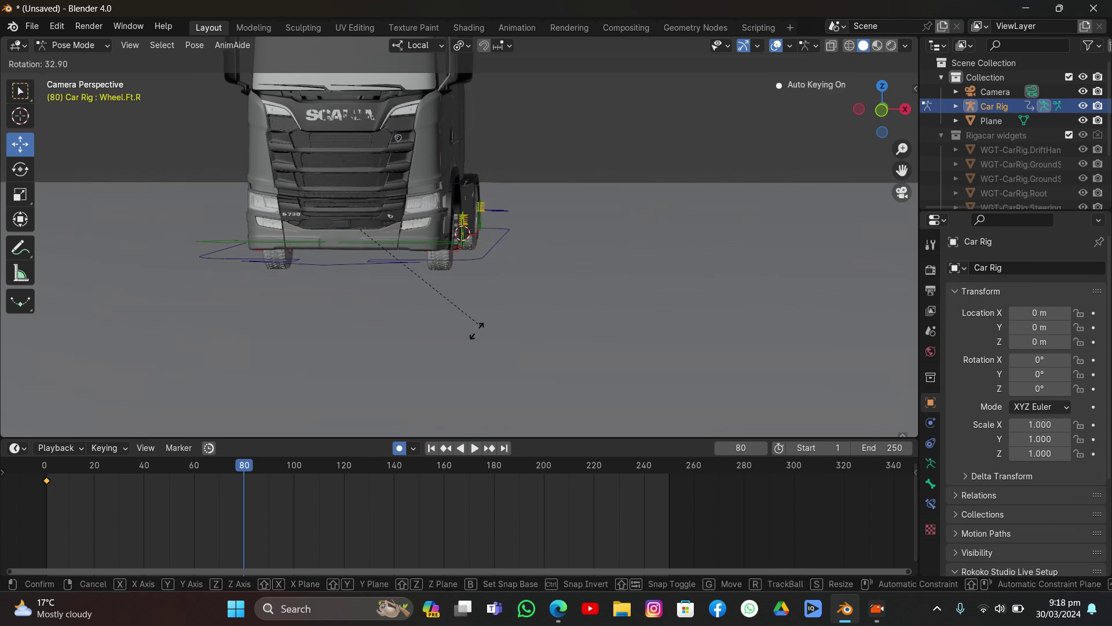
left_click(437, 311)
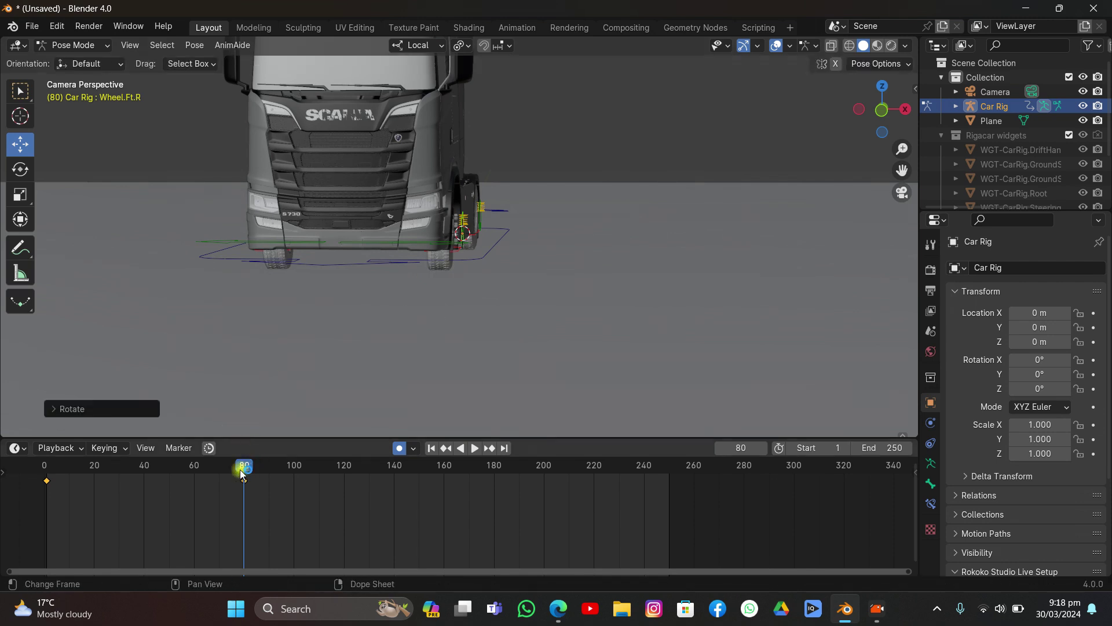
Step: Adjust the wheel's rotation at frames 42 and 80, then scrub back to check the spin
left_click_drag(242, 475, 146, 488)
scroll(347, 272, "up", 5)
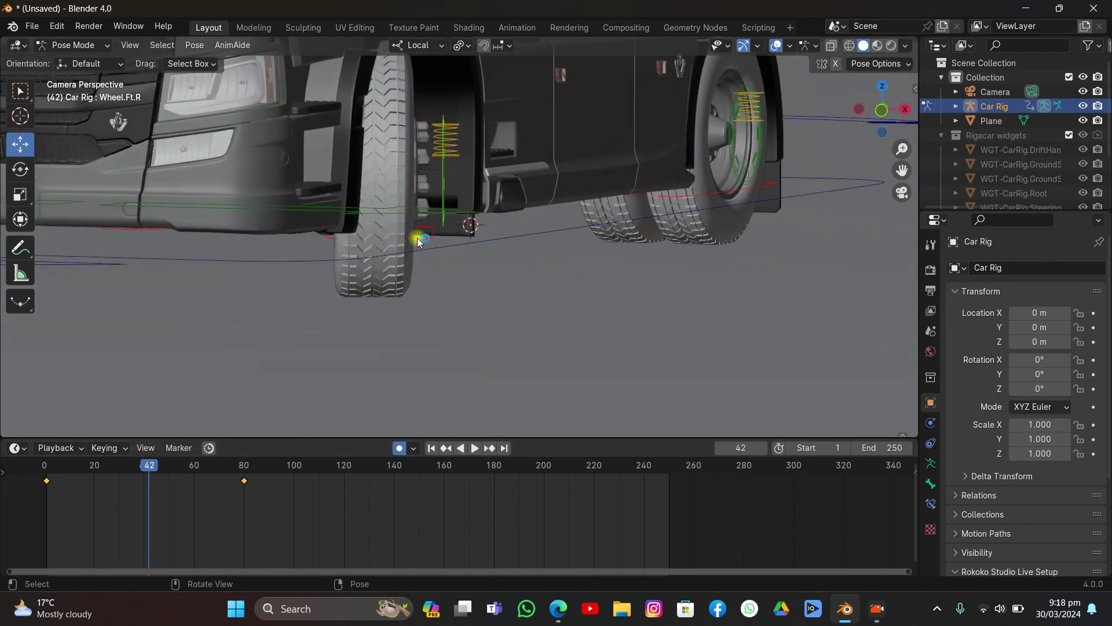
key("r")
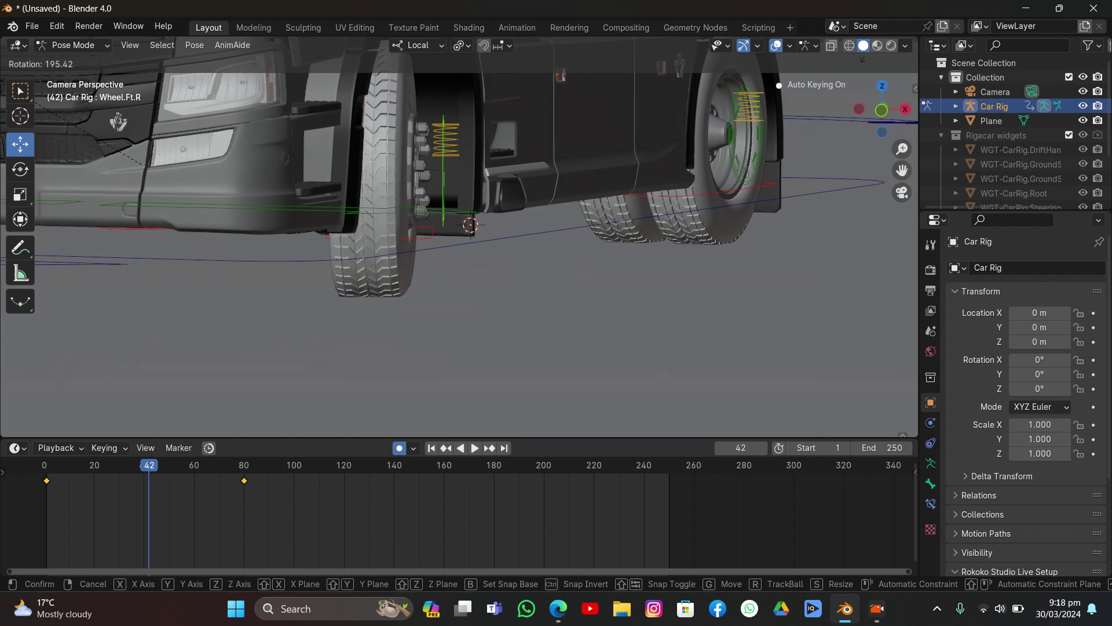
left_click(615, 355)
left_click(490, 449)
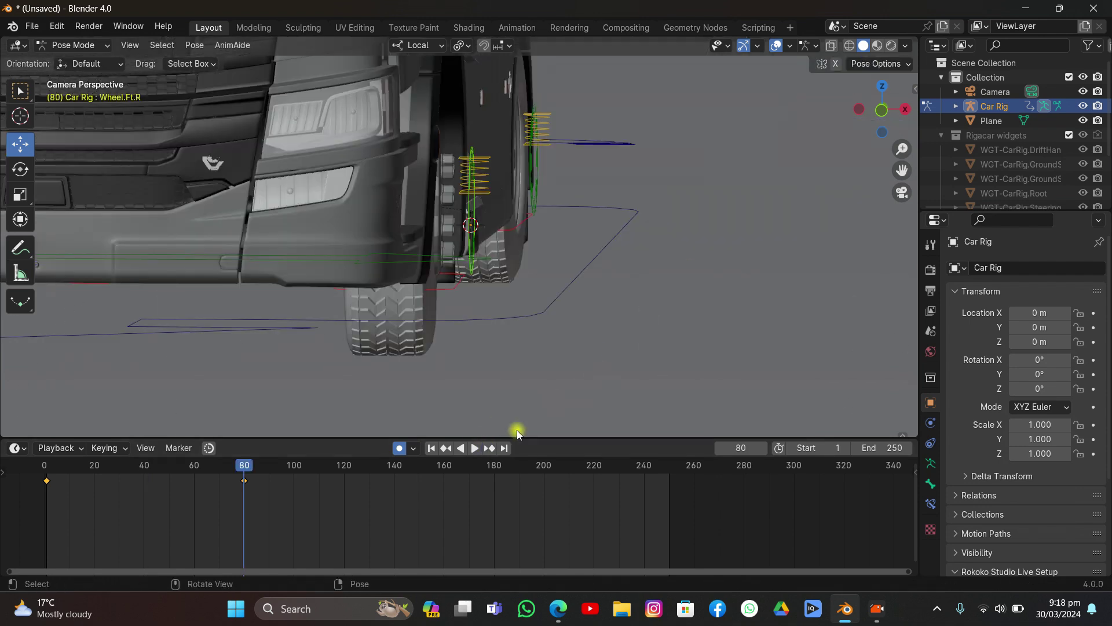
key("r")
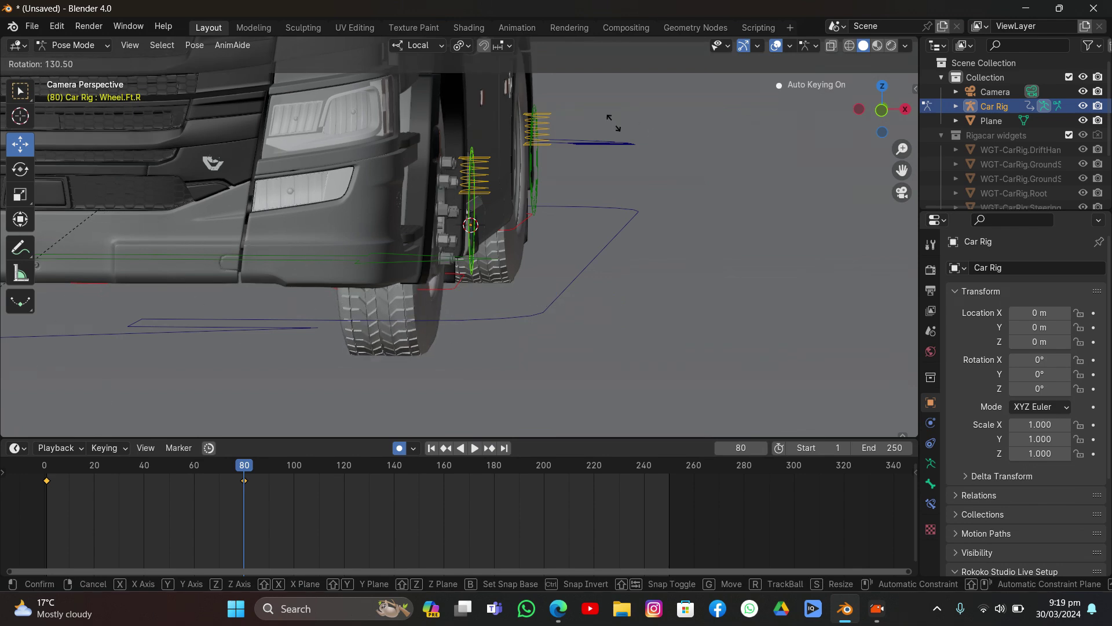
left_click(520, 380)
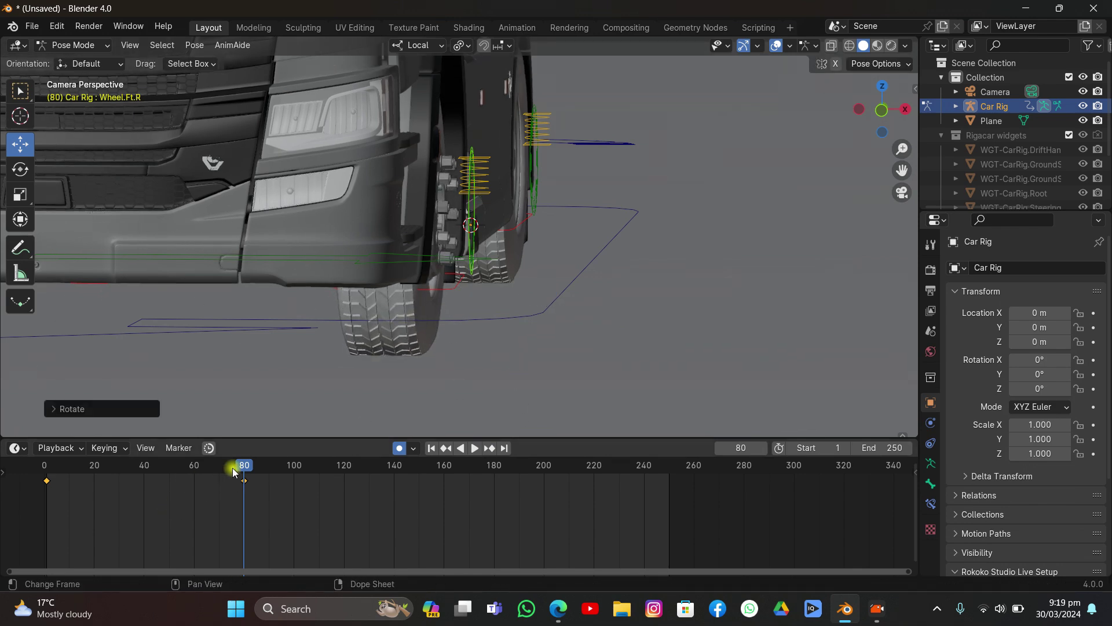
left_click_drag(231, 468, 186, 524)
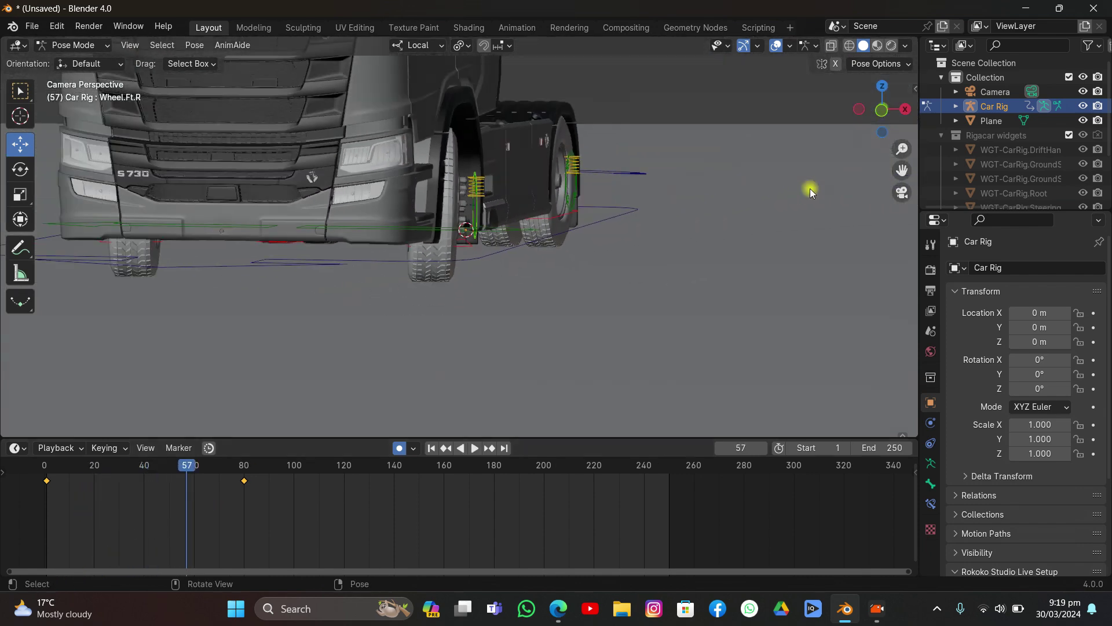
Step: Rescale the wheel keyframes' timing around frame 31 on the timeline
left_click_drag(195, 468, 131, 470)
key("s")
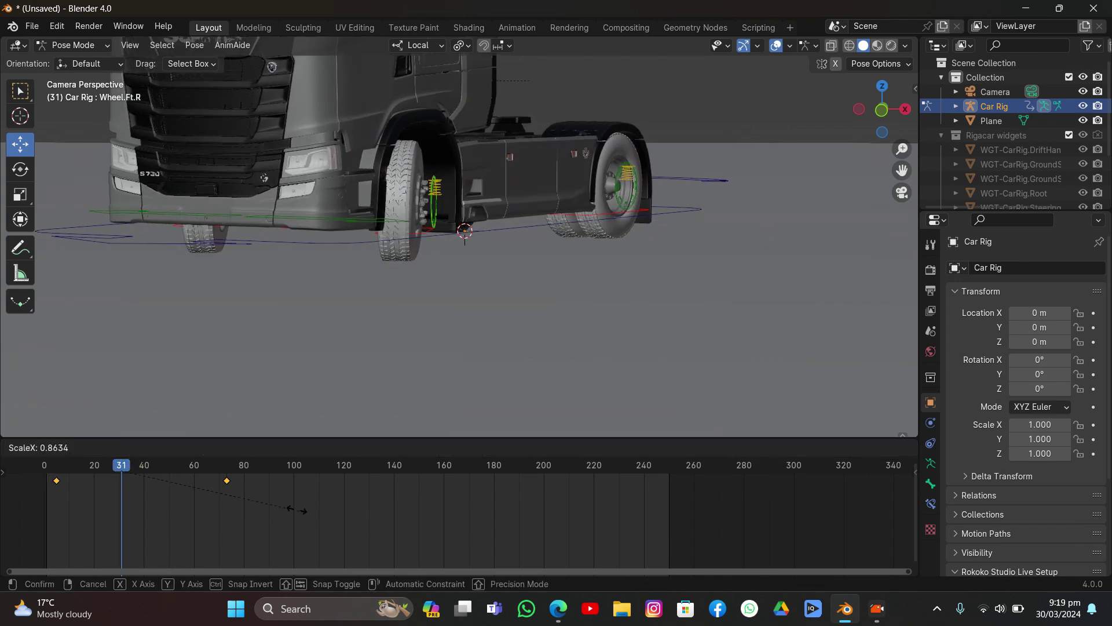
key("Escape")
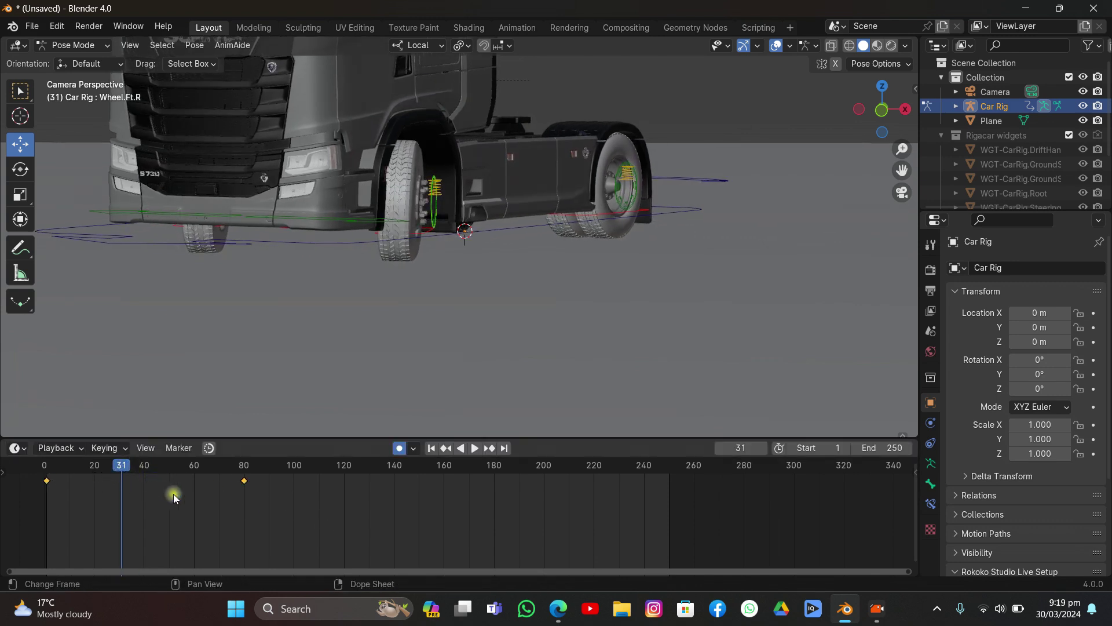
key("space")
key("space")
key("s")
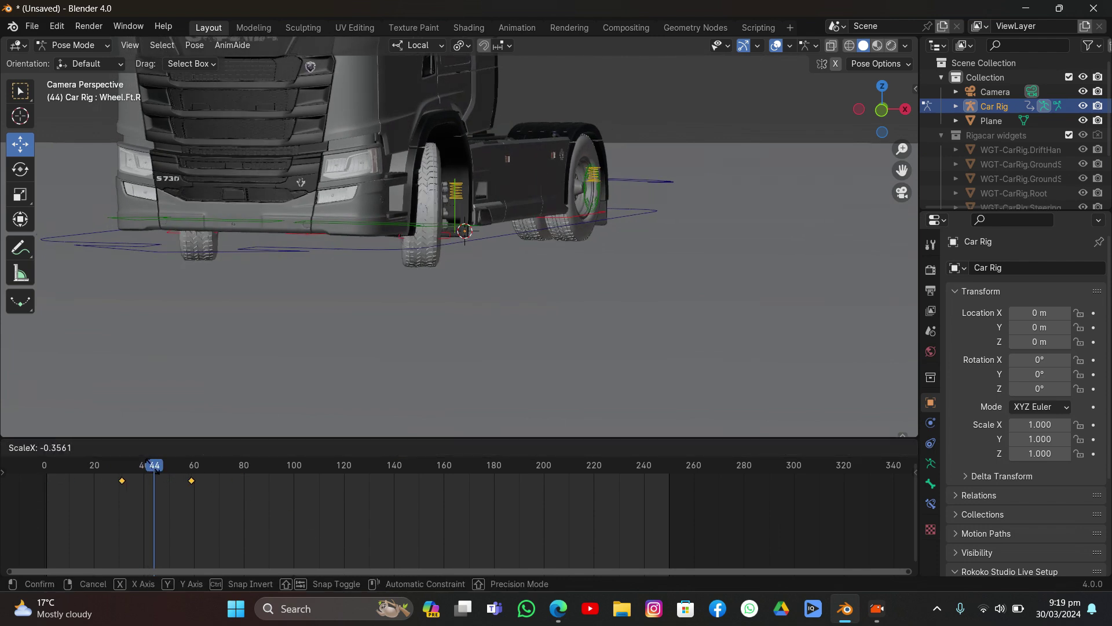
left_click(211, 496)
left_click_drag(297, 511, 183, 464)
key("s")
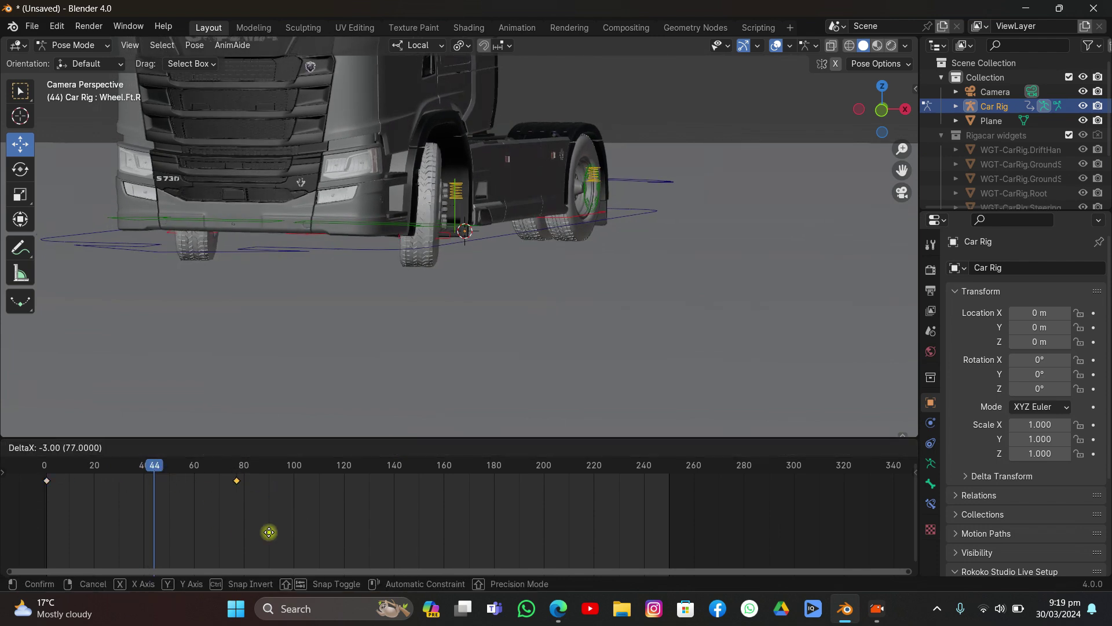
left_click(133, 524)
Step: Move the wheel's two rotation keyframes to frames 80 and 0
left_click(46, 480)
key("g")
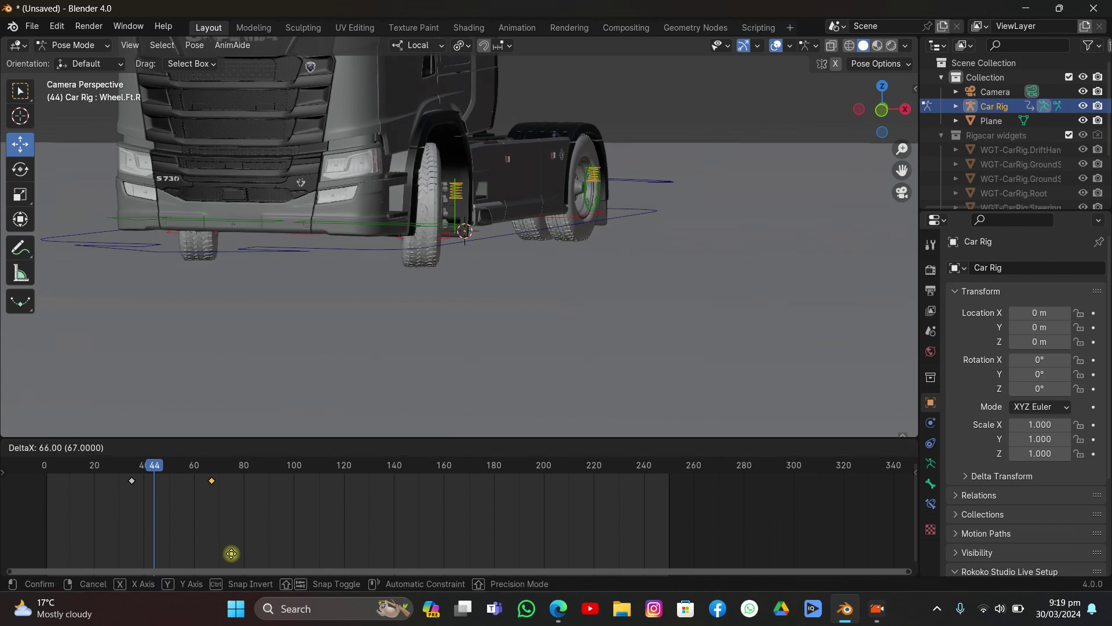
left_click(263, 563)
left_click_drag(153, 507, 324, 519)
key("g")
left_click(93, 494)
Step: At frame 250, spin Wheel.Ft.R 600° about local X, then scrub back to frame 135 to check
left_click(504, 448)
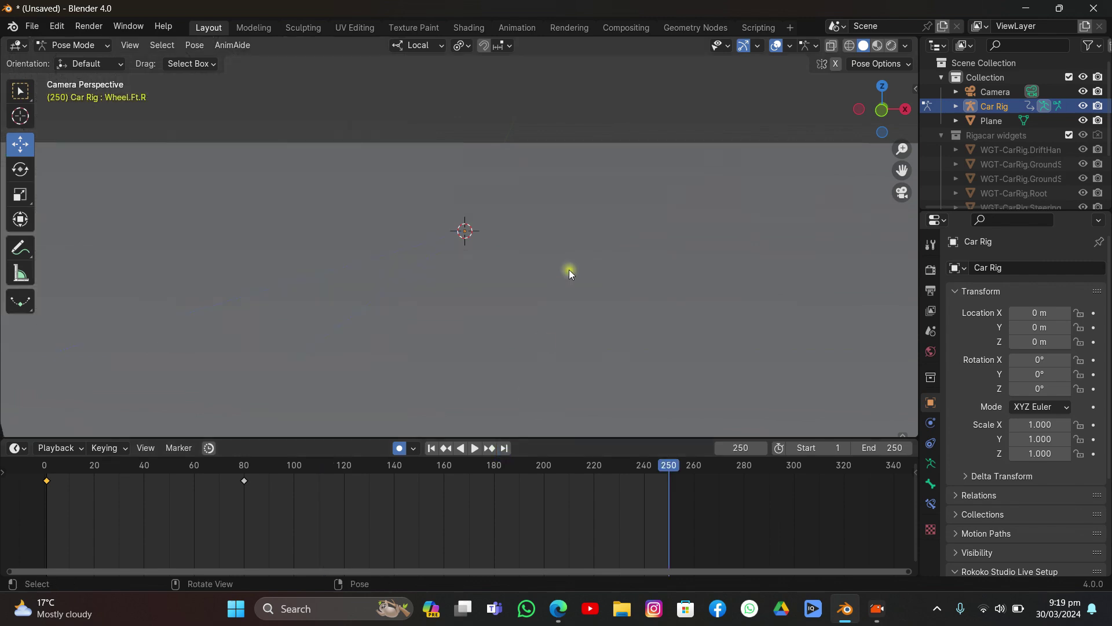
middle_click_drag(568, 269, 551, 293)
scroll(551, 293, "down", 6)
scroll(553, 271, "up", 5)
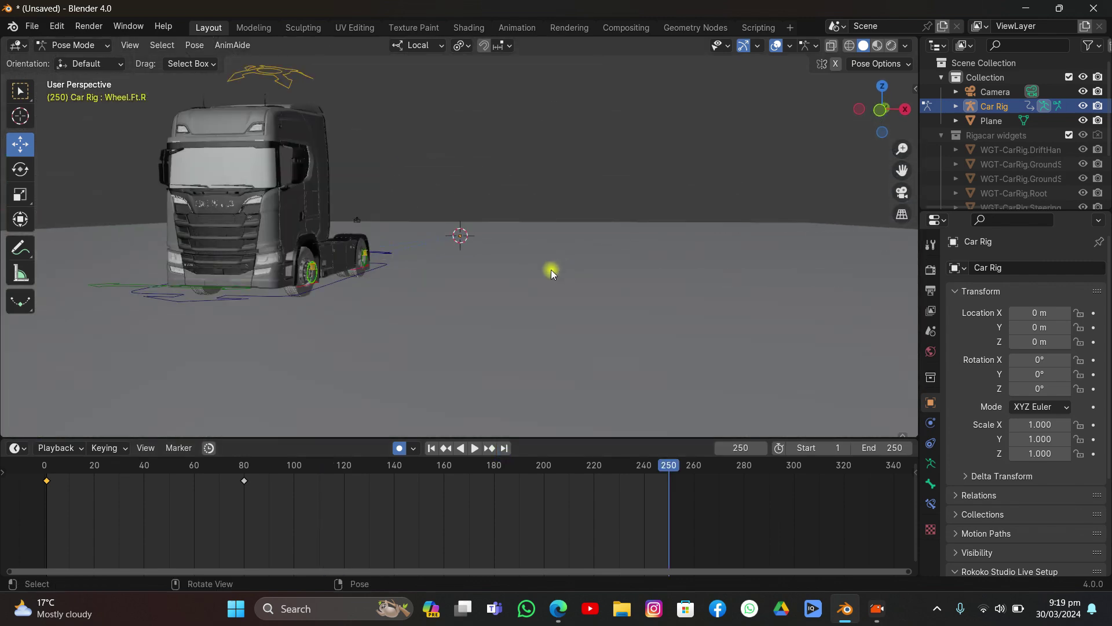
scroll(496, 262, "up", 3)
key("r")
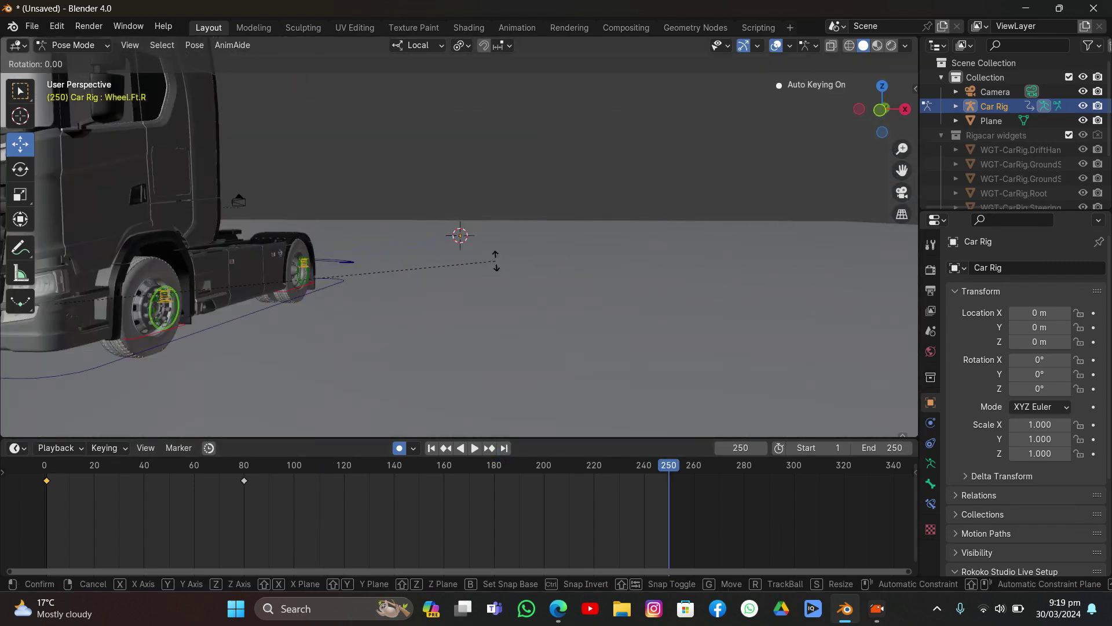
key("x")
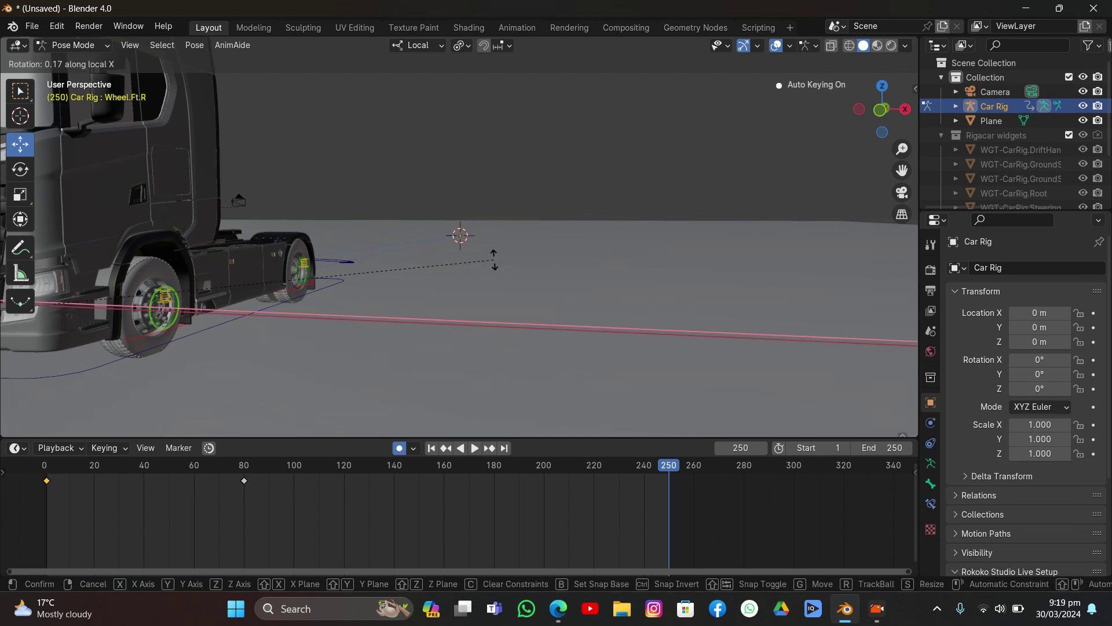
type("600")
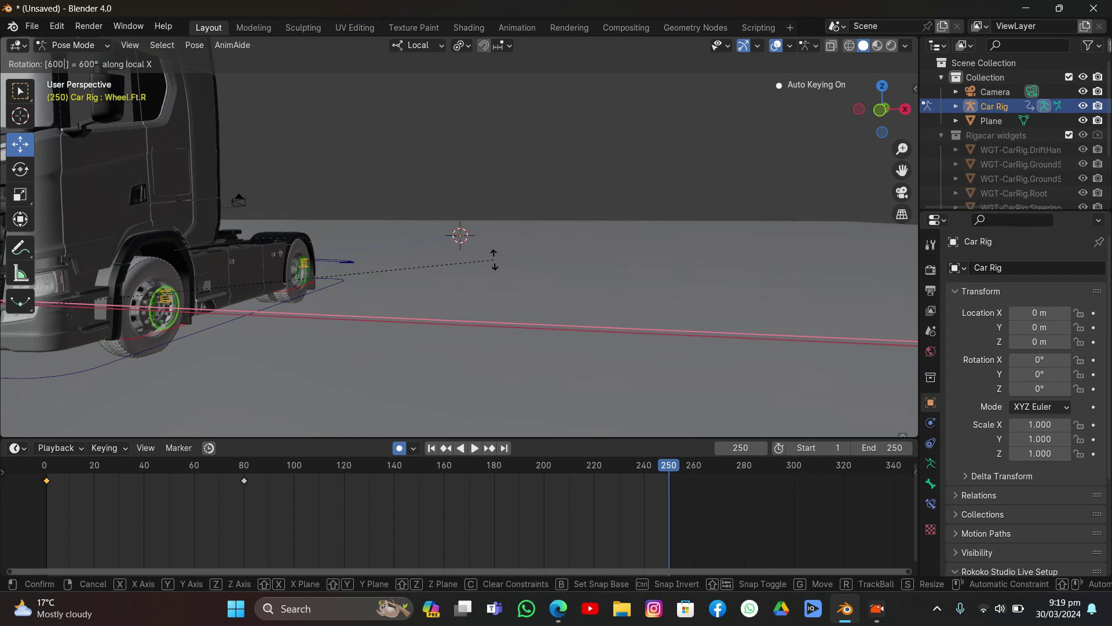
left_click(496, 261)
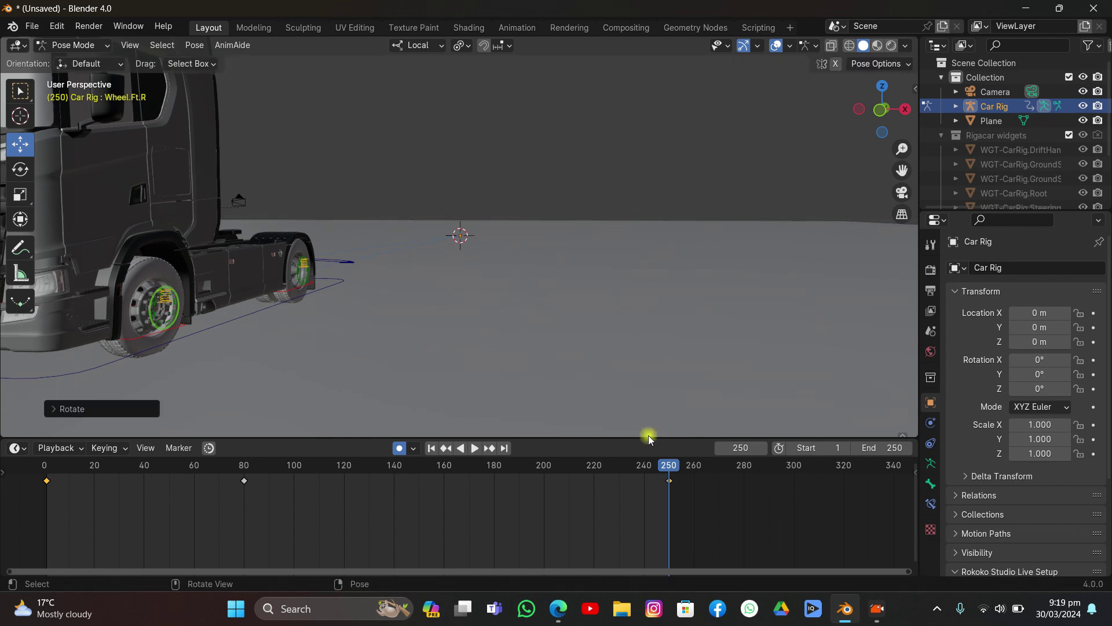
left_click_drag(666, 469, 521, 549)
Step: Play the truck animation in camera view from frame 86
left_click(903, 192)
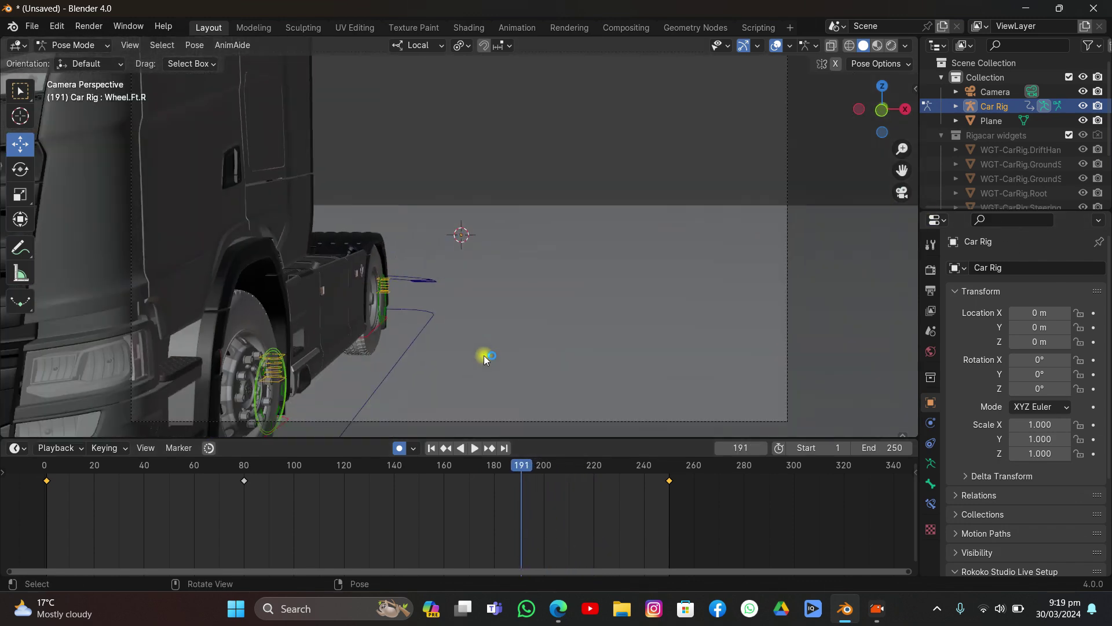
left_click_drag(394, 474, 259, 480)
key("space")
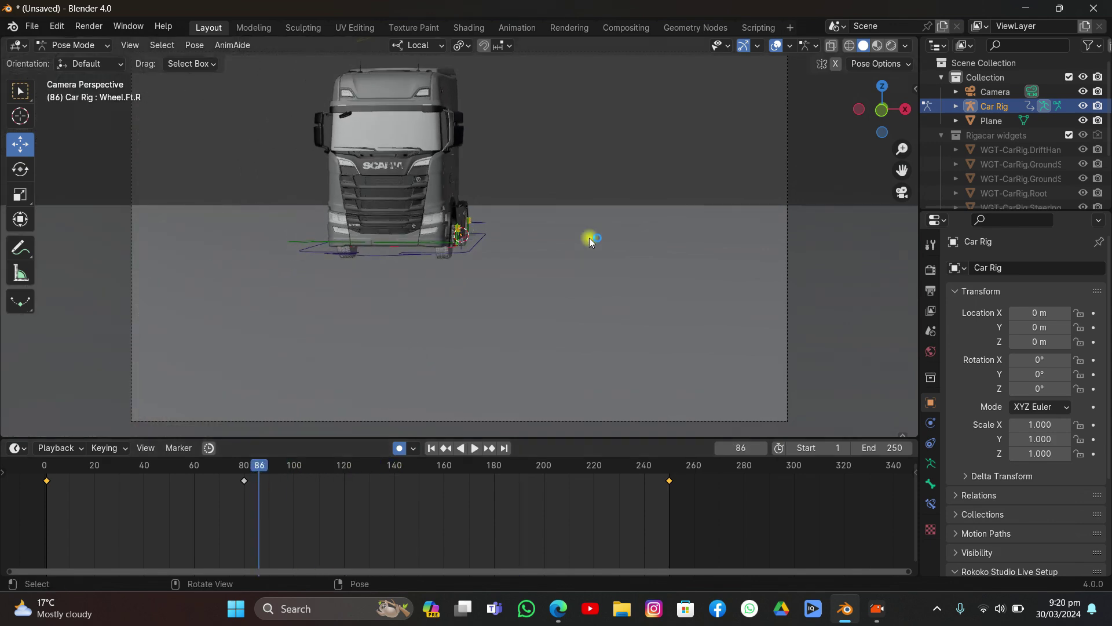
key("space")
scroll(589, 238, "up", 3)
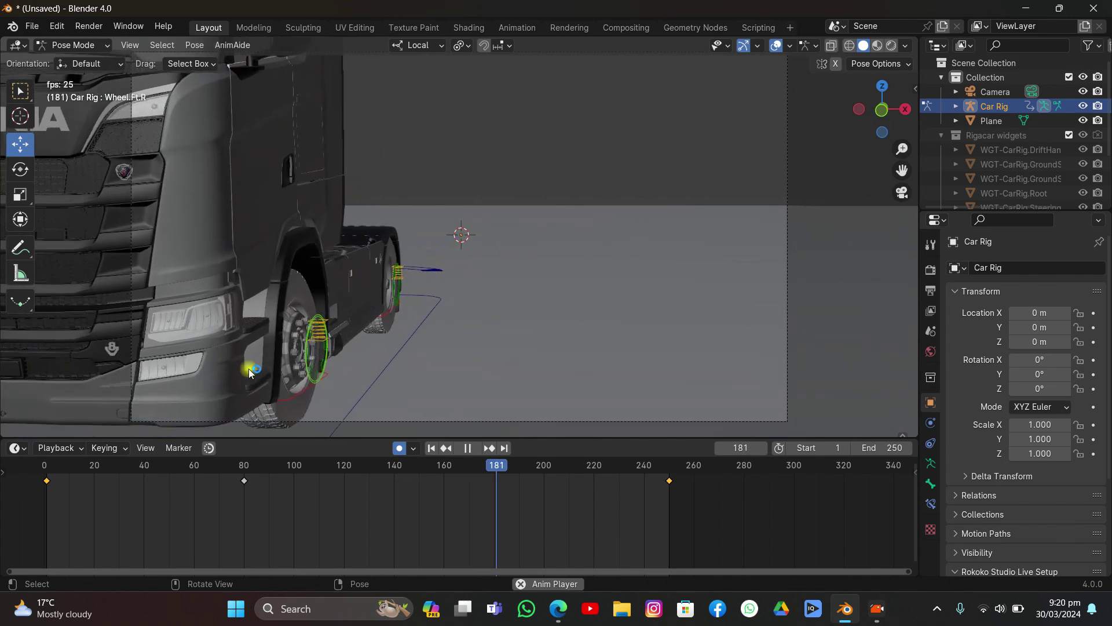
key("space")
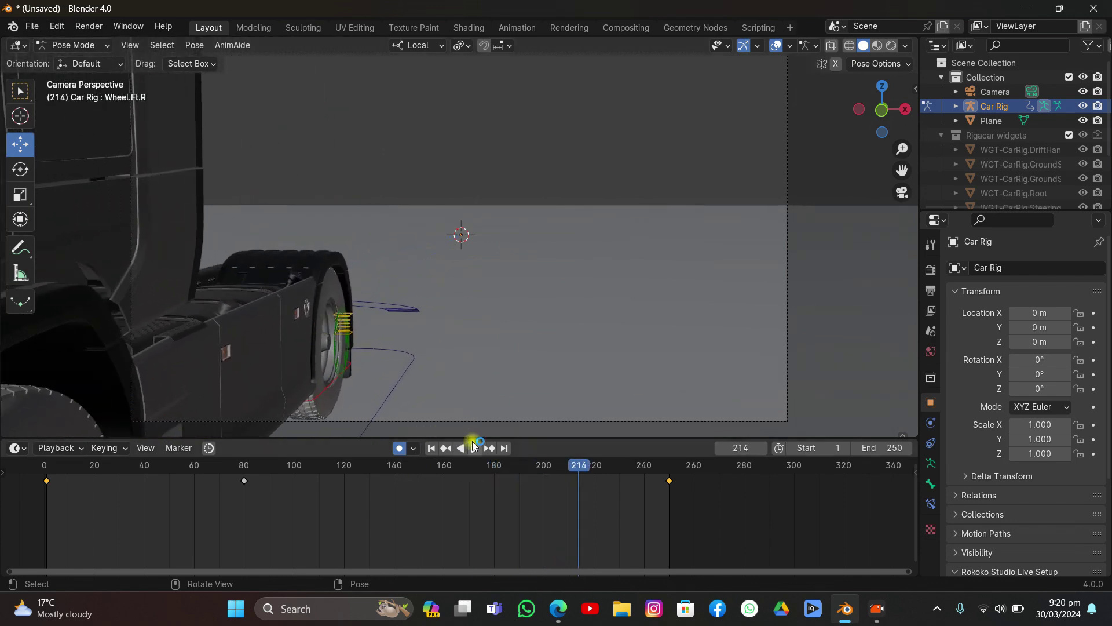
Step: At end frame 250, rotate the front-right wheel a further 360° on local X with rx360
key("shift+Right")
scroll(498, 301, "down", 3)
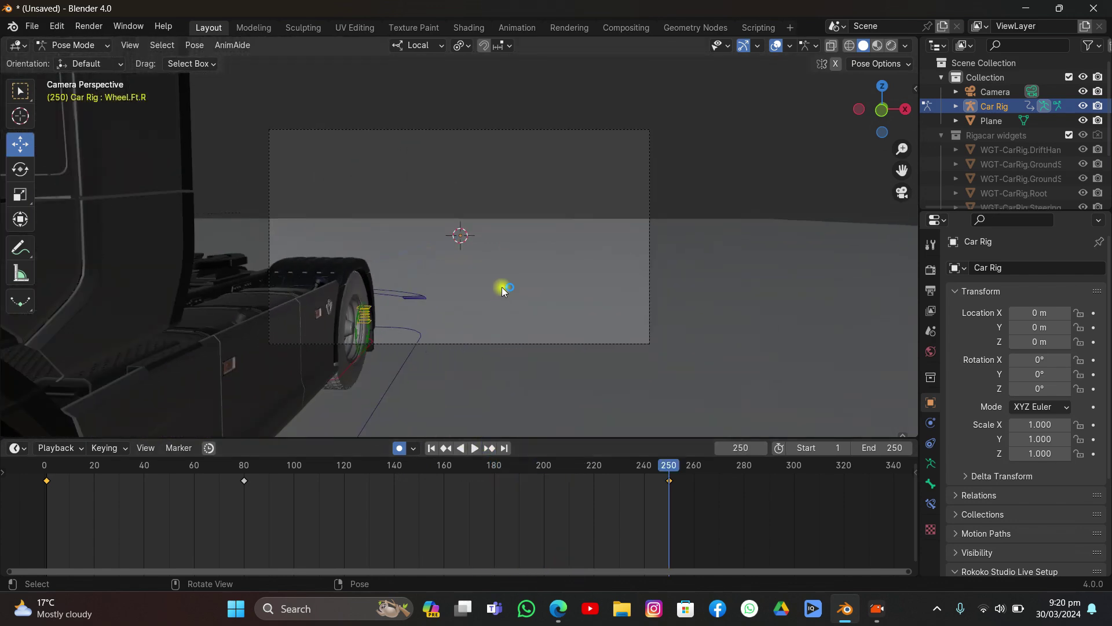
middle_click_drag(502, 287, 461, 297)
scroll(466, 293, "down", 5)
scroll(492, 289, "up", 5)
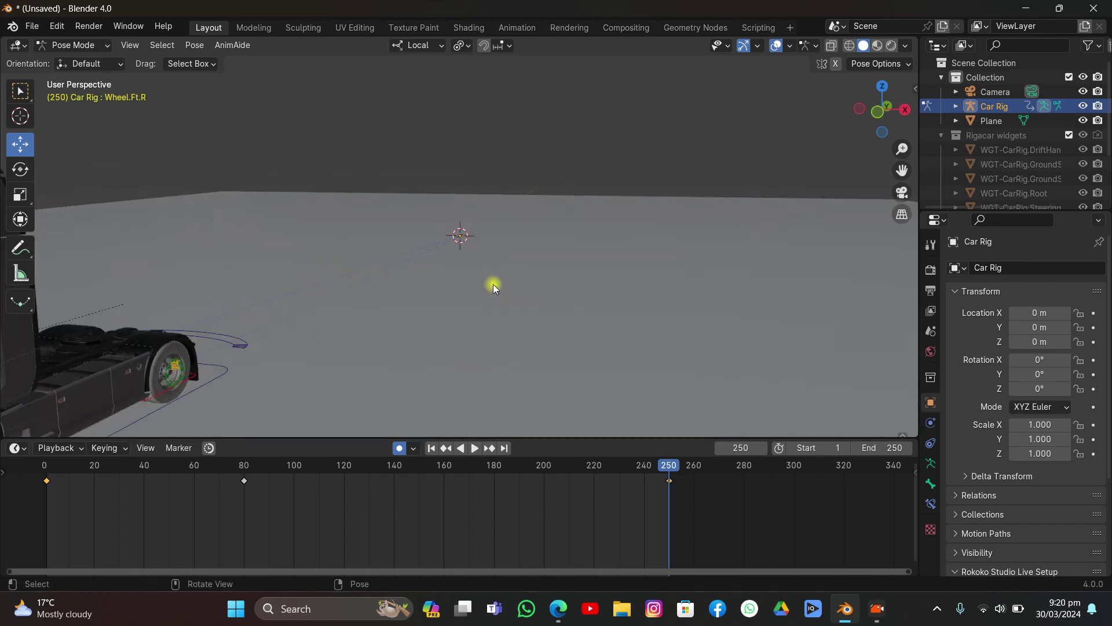
type("rx")
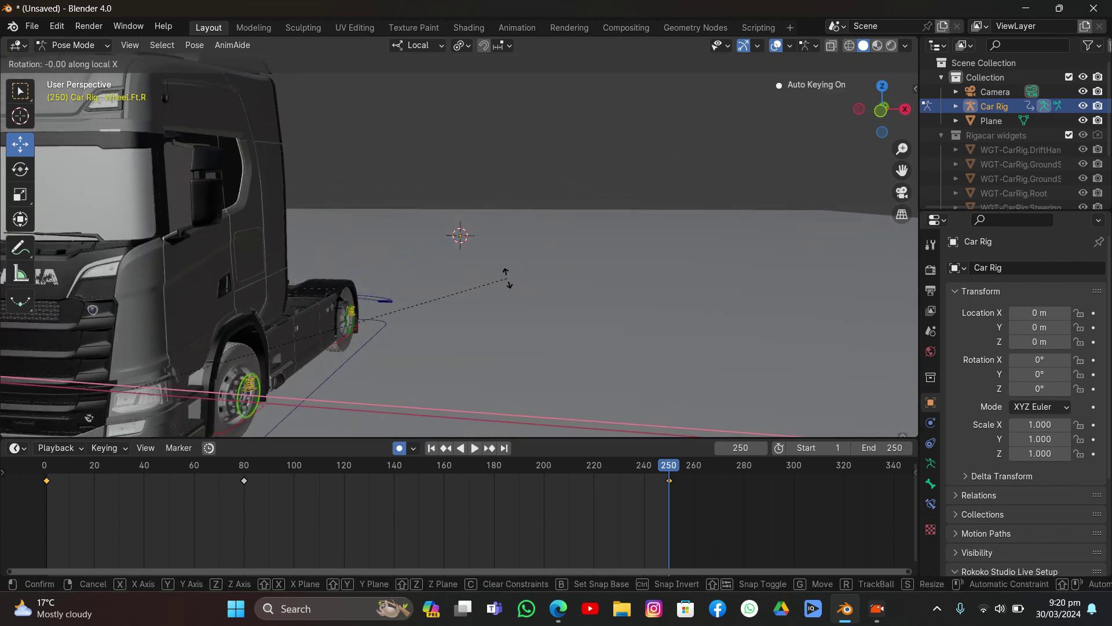
type("360")
key("Return")
Step: Replay the animation from around frame 138 in camera view, stopping at frame 191
left_click(439, 464)
key("space")
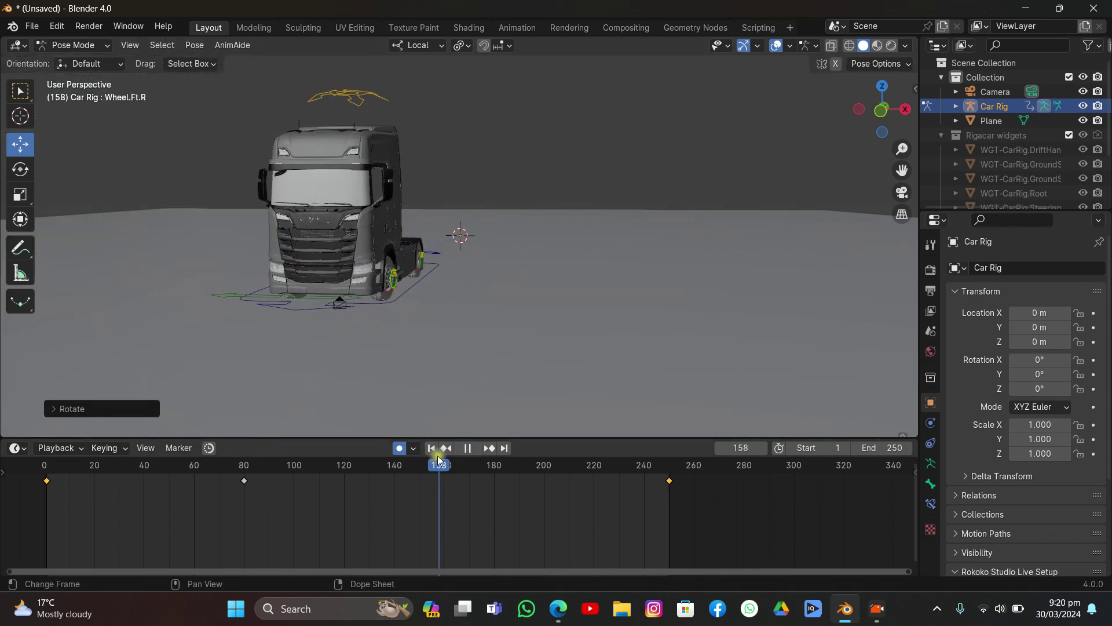
left_click_drag(439, 461, 388, 462)
key("space")
left_click(901, 193)
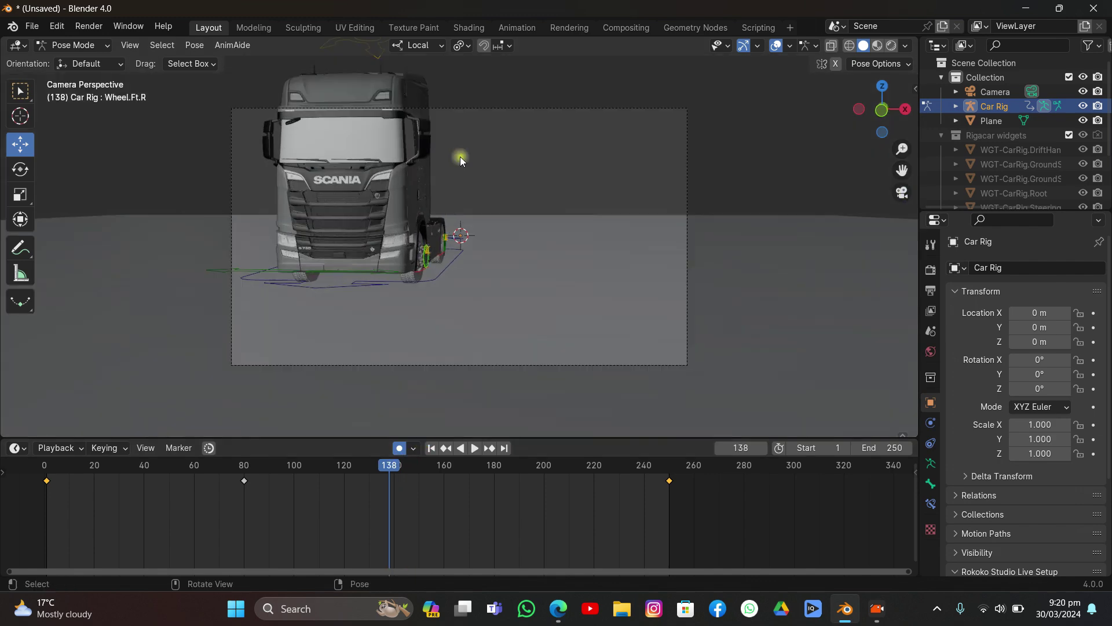
key("space")
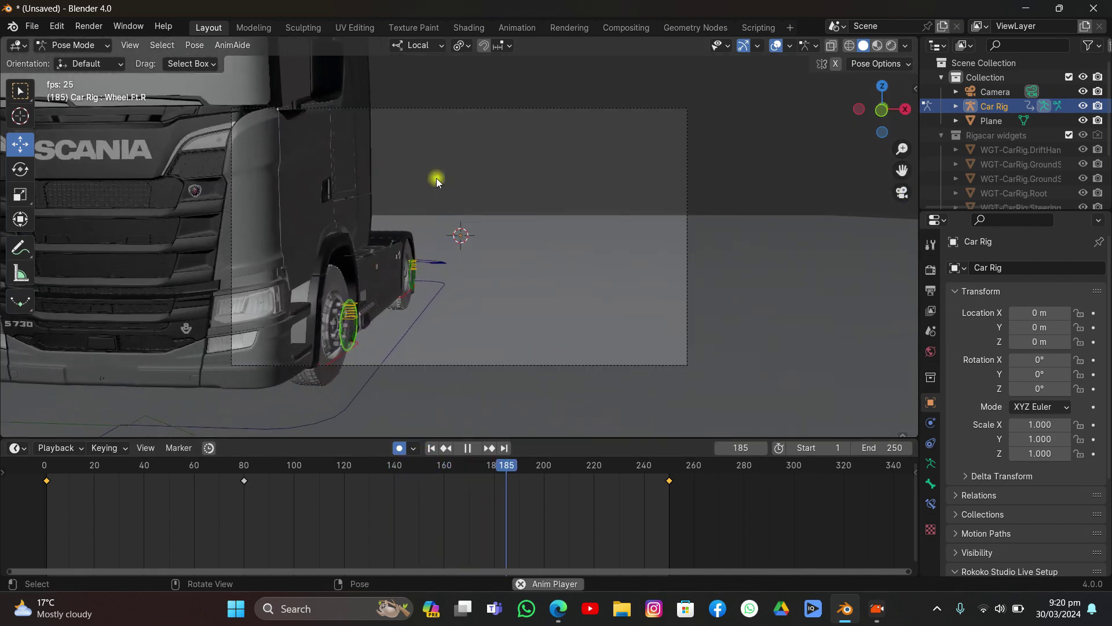
key("space")
Step: Select the rear-right wheel bone Wheel.Bk.R and return to the camera view
middle_click_drag(406, 261, 440, 299)
left_click_drag(902, 169, 915, 116)
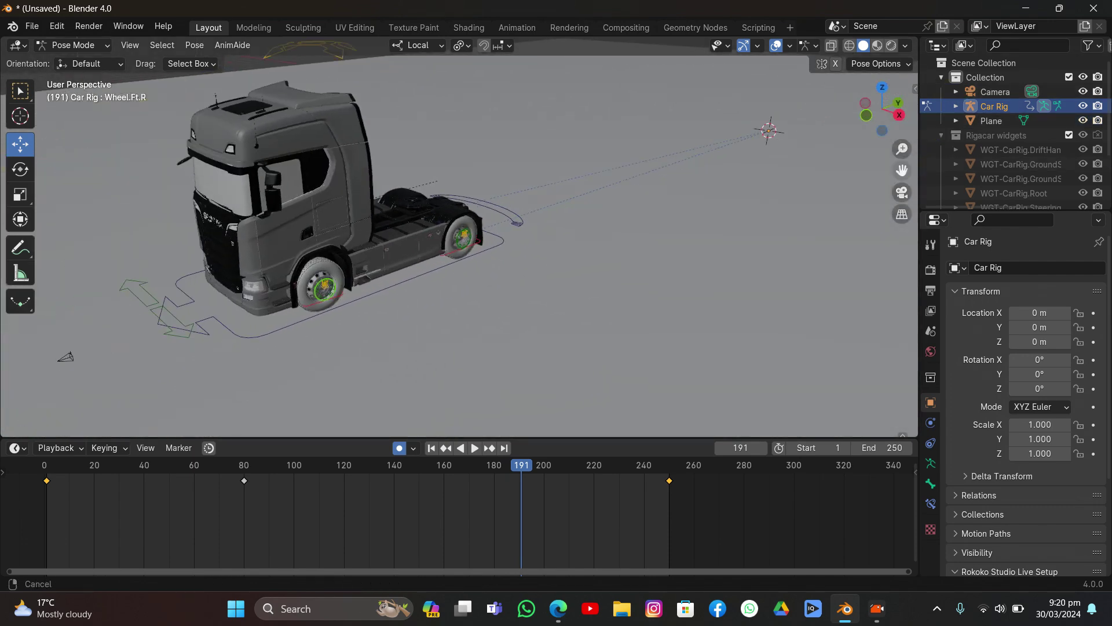
scroll(623, 241, "up", 6)
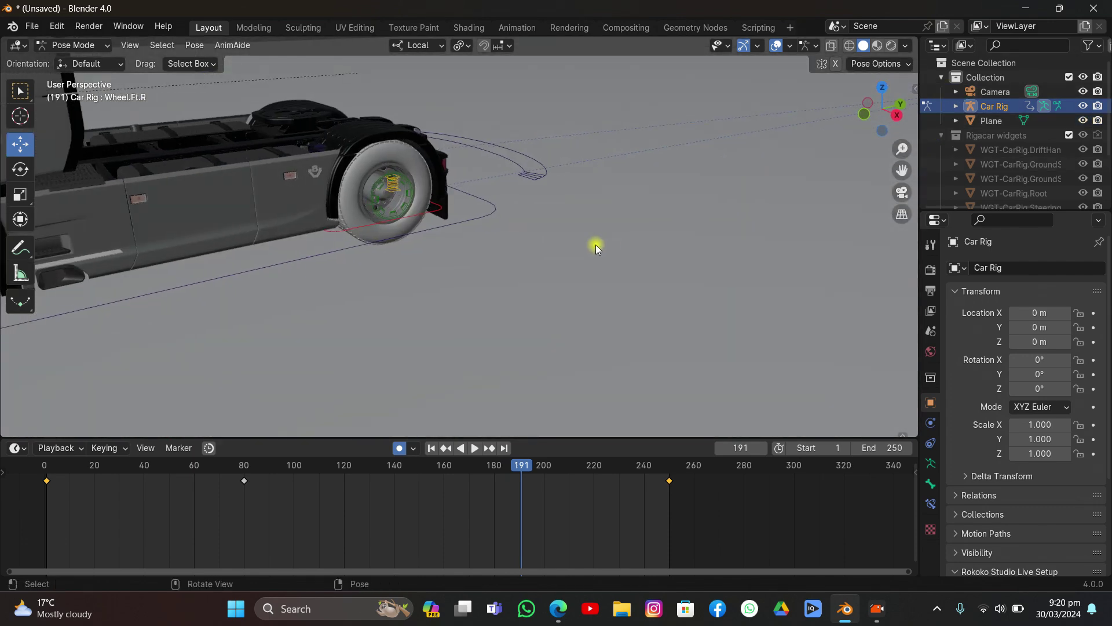
left_click(375, 191)
middle_click_drag(377, 197, 653, 244)
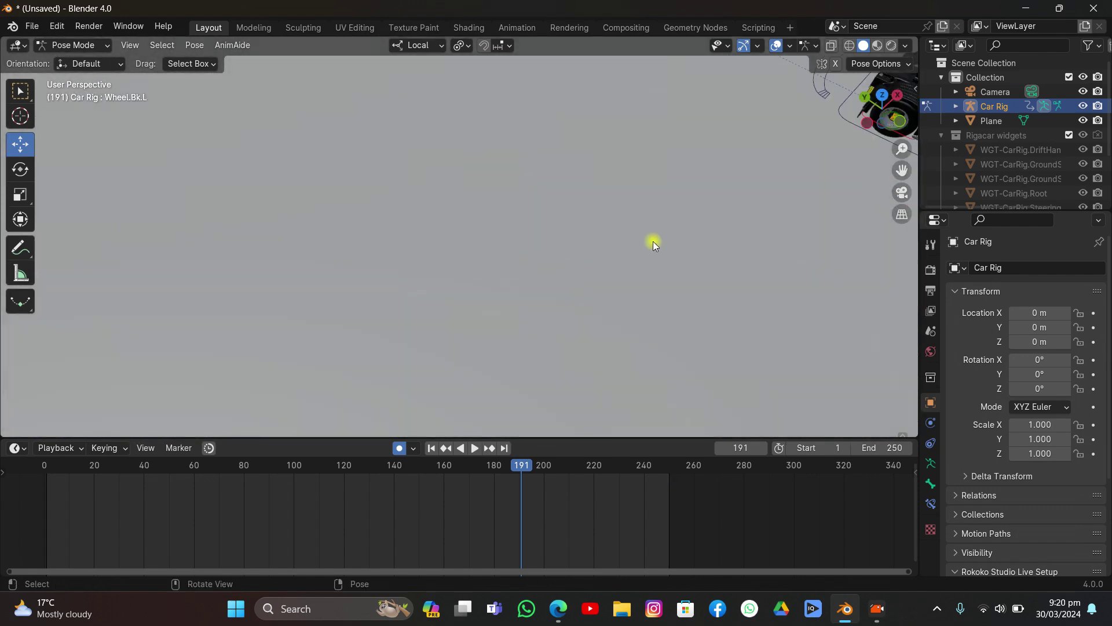
scroll(914, 159, "up", 10)
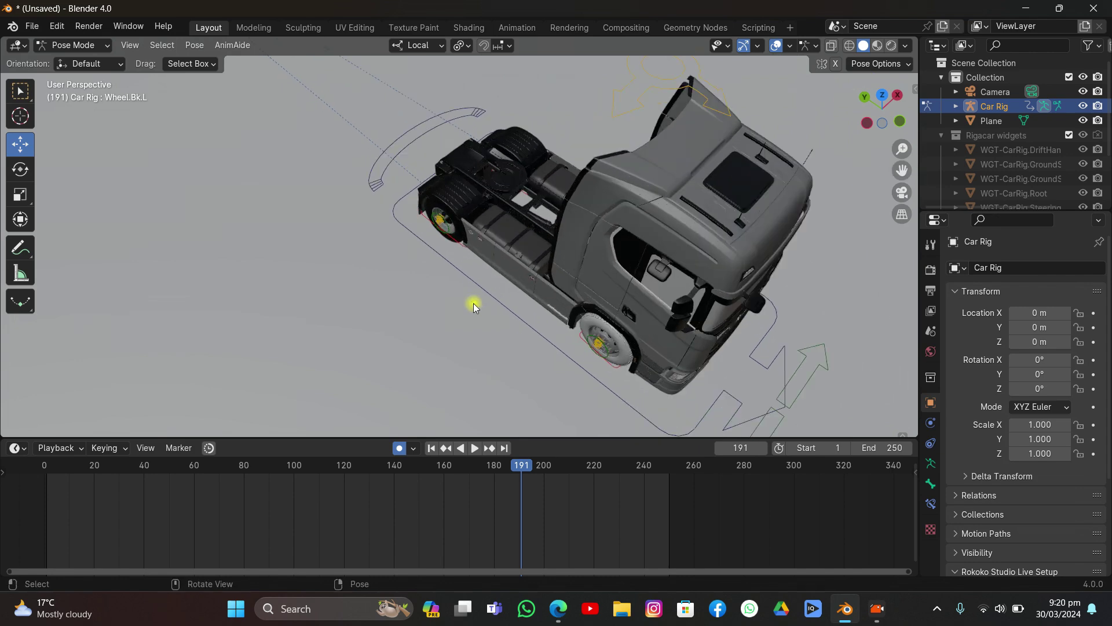
middle_click_drag(500, 290, 542, 280)
scroll(536, 243, "up", 3)
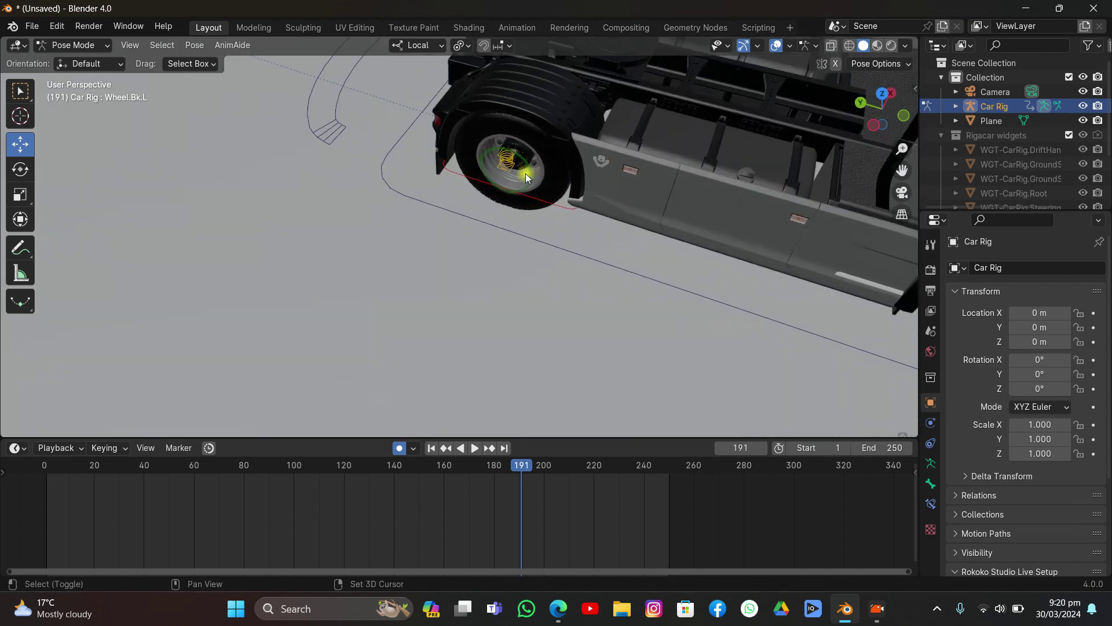
left_click(528, 175, "shift")
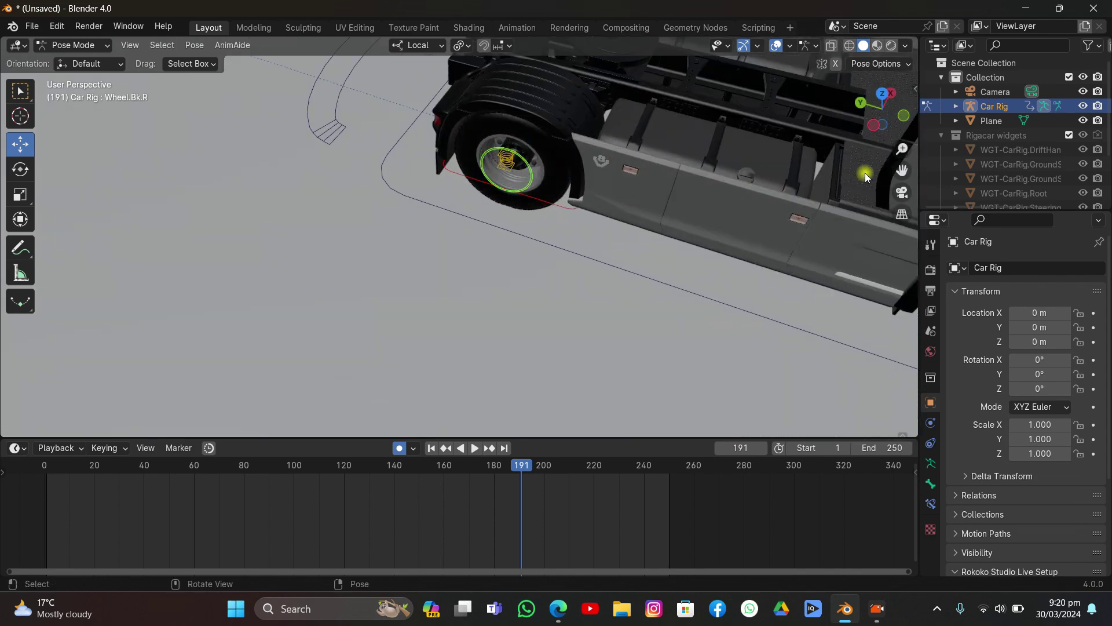
left_click(902, 193)
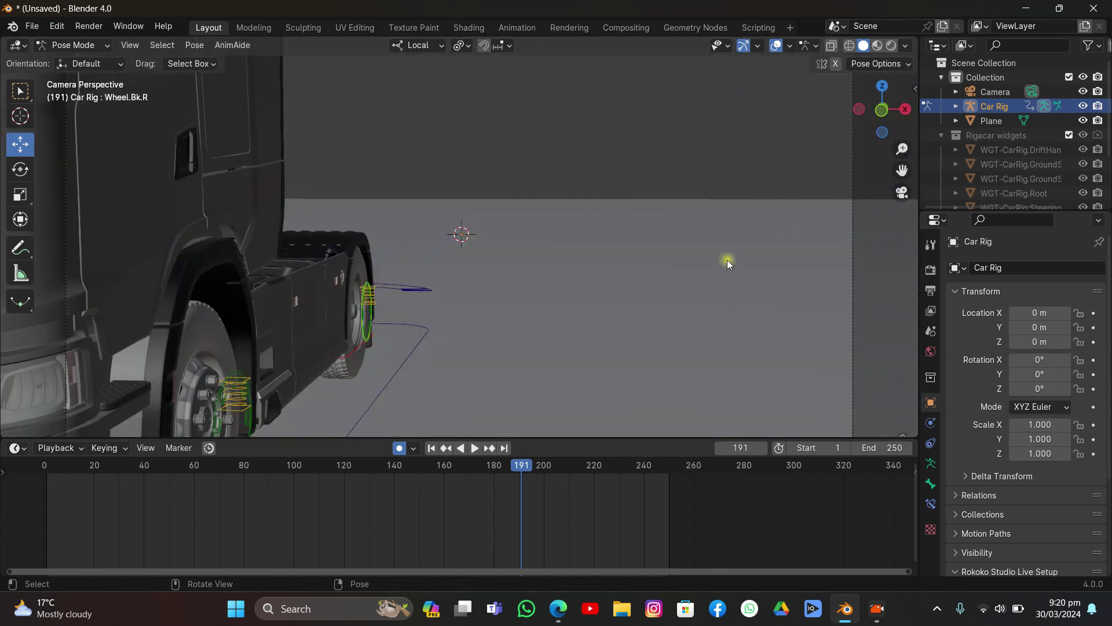
Step: Keyframe Wheel.Bk.R's rotation at frame 1, then turn it 36° on local X at frame 80
left_click(434, 448)
key("i")
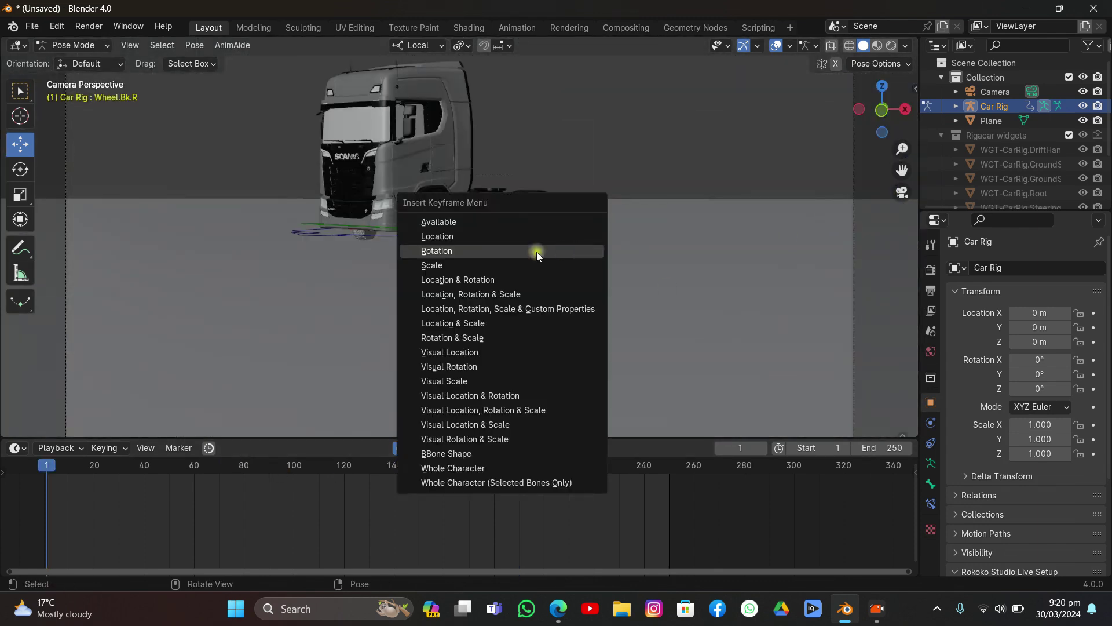
left_click(537, 251)
left_click(246, 467)
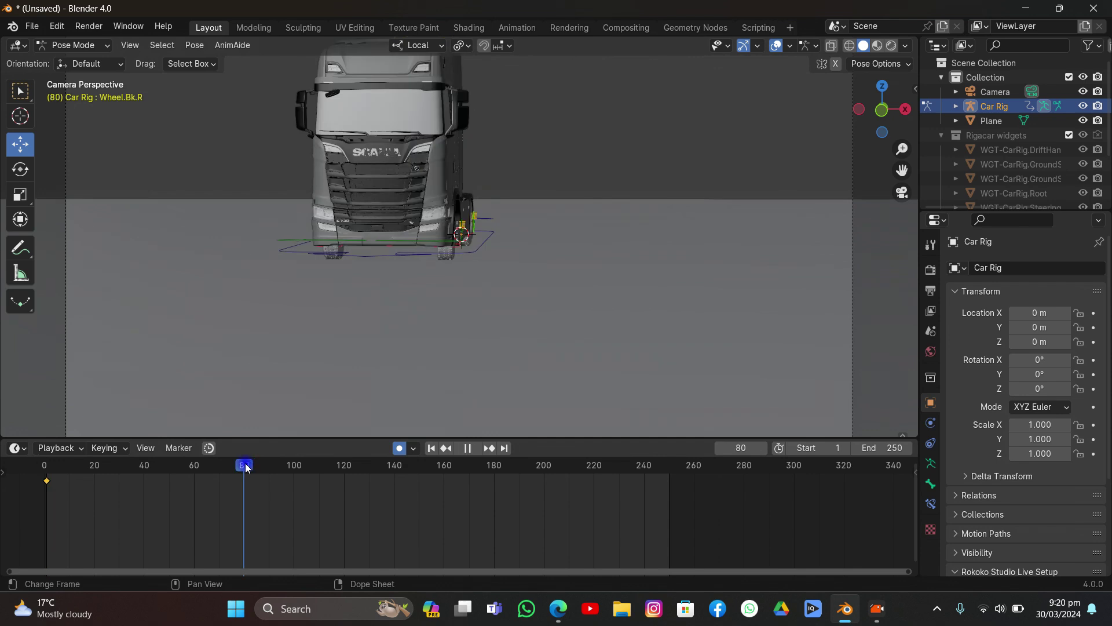
scroll(451, 298, "up", 5)
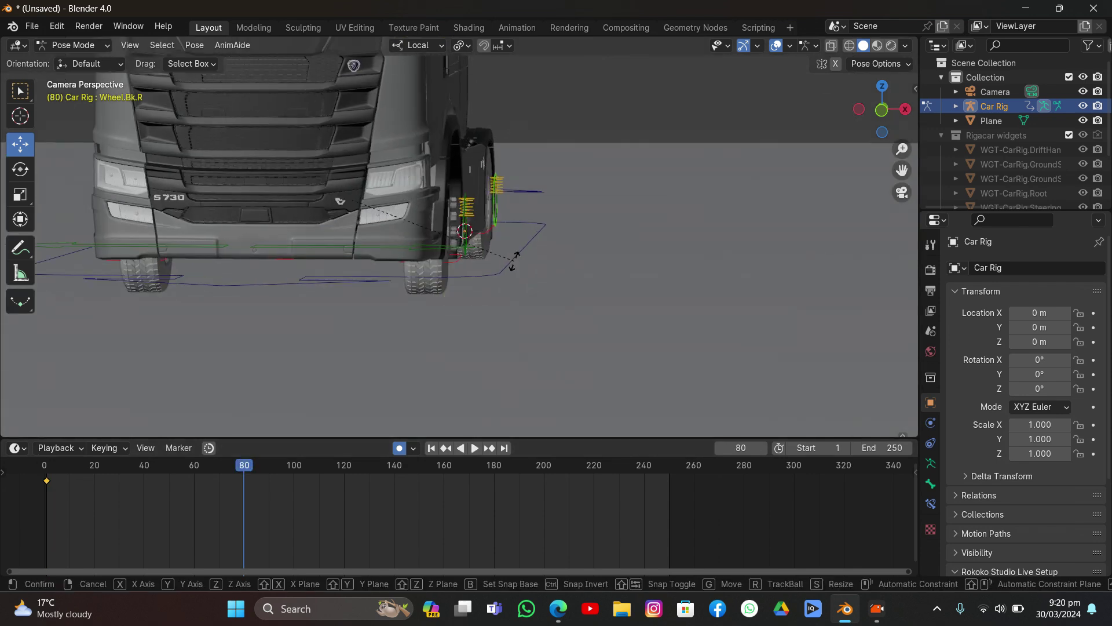
type("rx360")
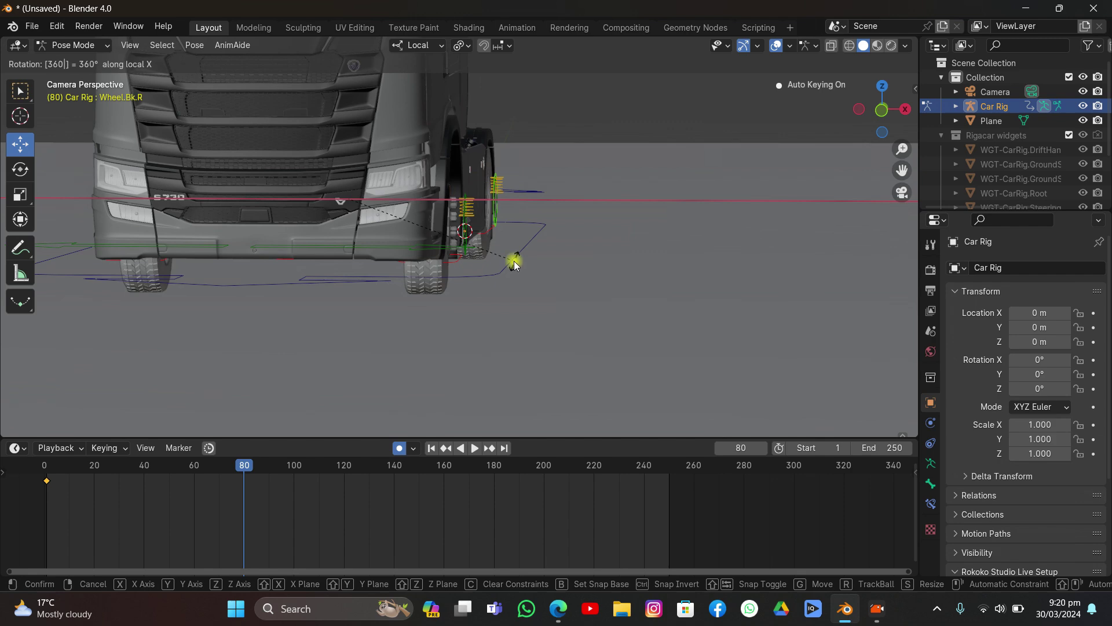
key("Return")
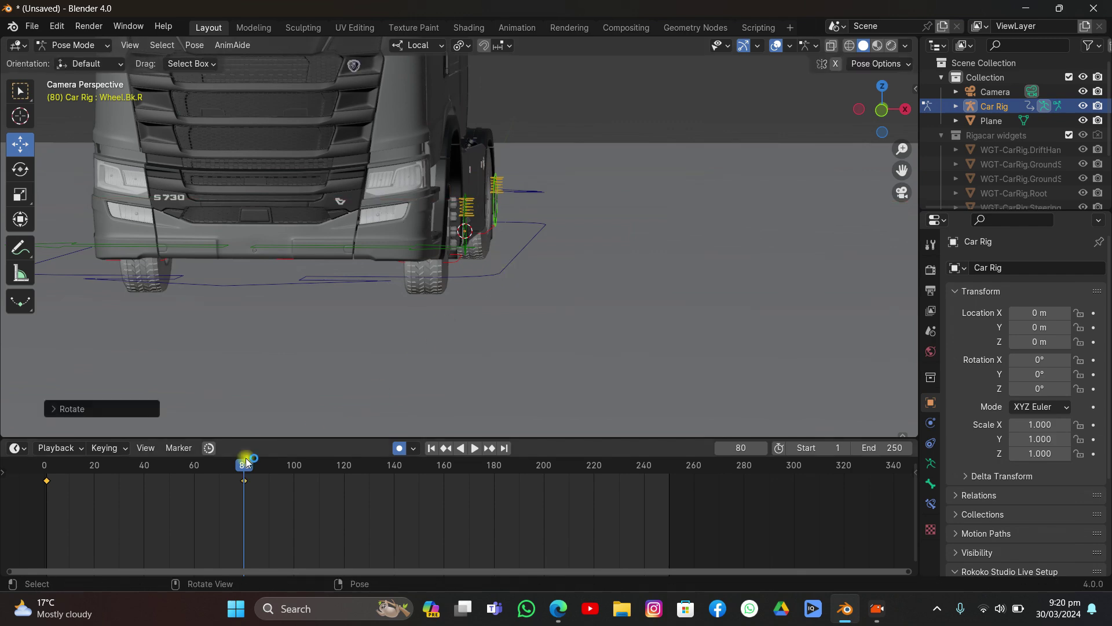
left_click_drag(246, 464, 97, 478)
Step: Bring the truck's rear wheel into view and play back to inspect its motion
middle_click_drag(551, 291, 840, 185)
left_click_drag(901, 172, 432, 148)
scroll(360, 165, "up", 2)
middle_click_drag(335, 172, 694, 190)
scroll(638, 202, "up", 5)
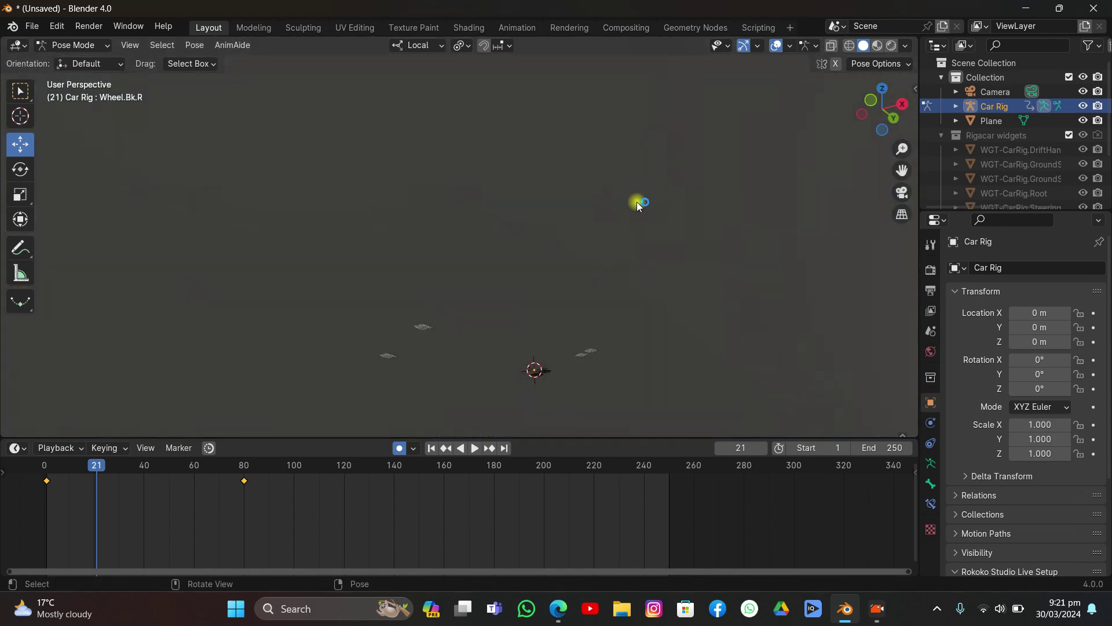
scroll(896, 183, "down", 3)
left_click_drag(896, 183, 655, 246)
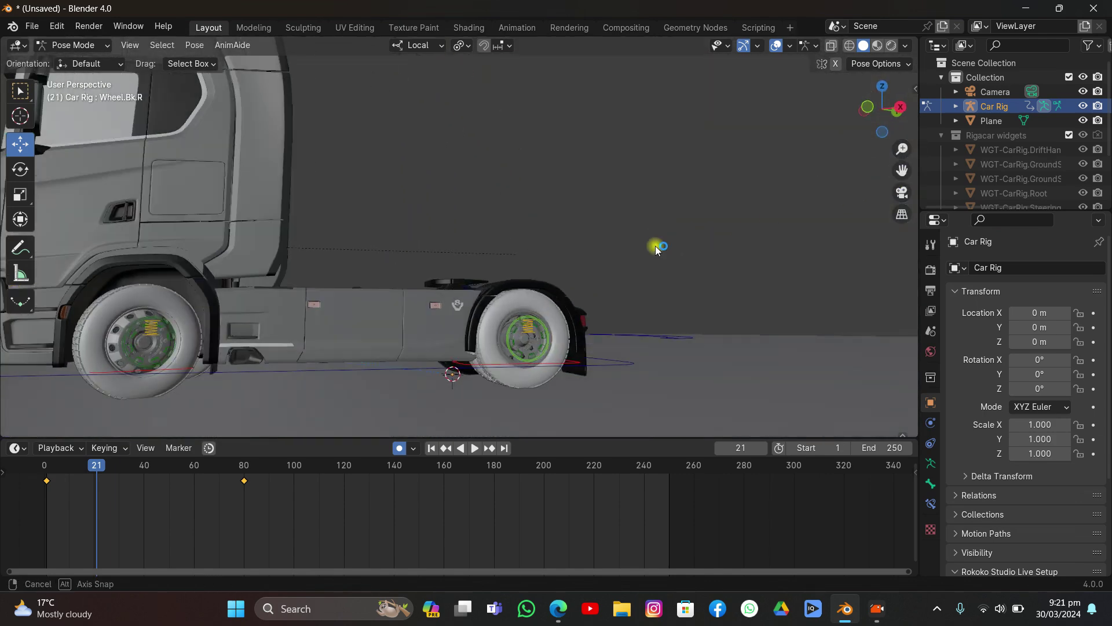
scroll(656, 238, "up", 4)
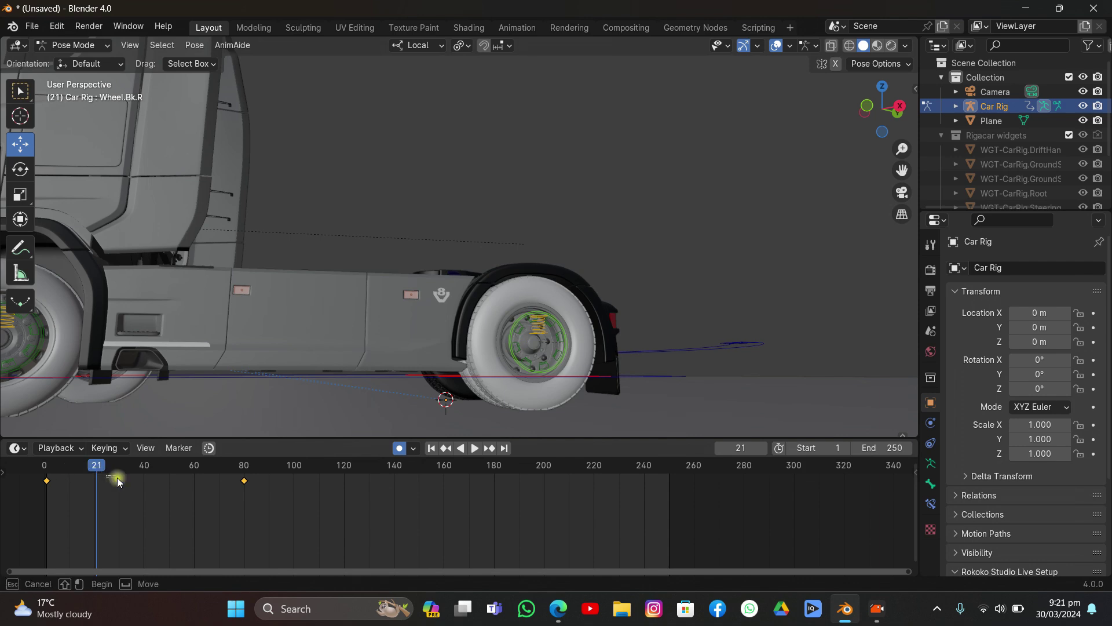
key("space")
left_click_drag(111, 469, 228, 513)
left_click(467, 448)
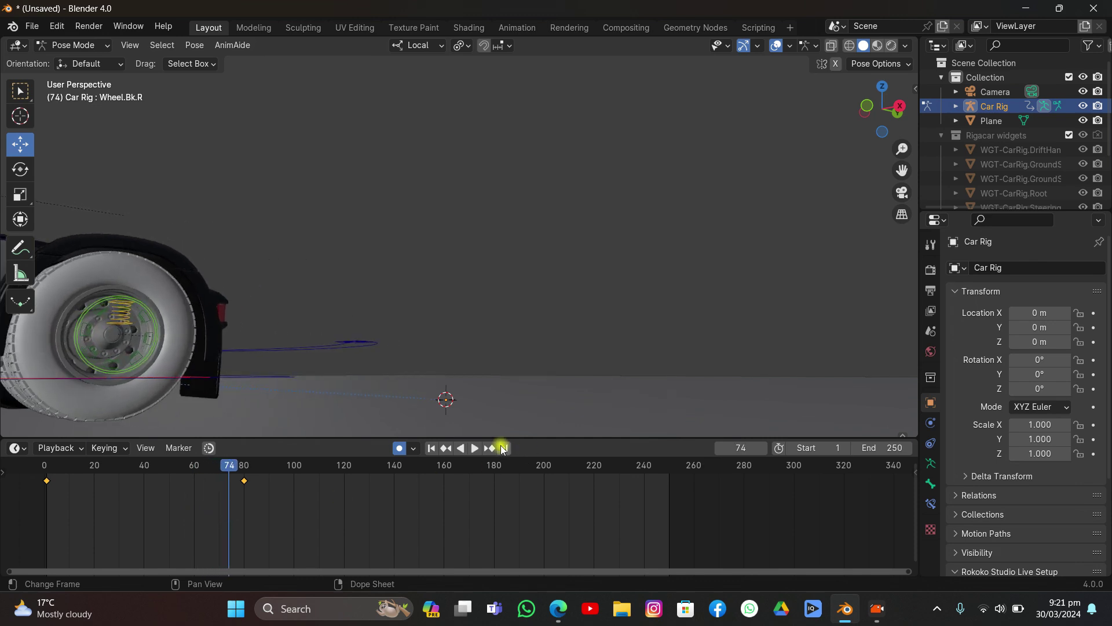
Step: At frame 250, turn Wheel.Bk.R 90° about local X and scrub back to check
left_click(503, 448)
middle_click_drag(485, 255, 660, 258)
key("KP_Decimal")
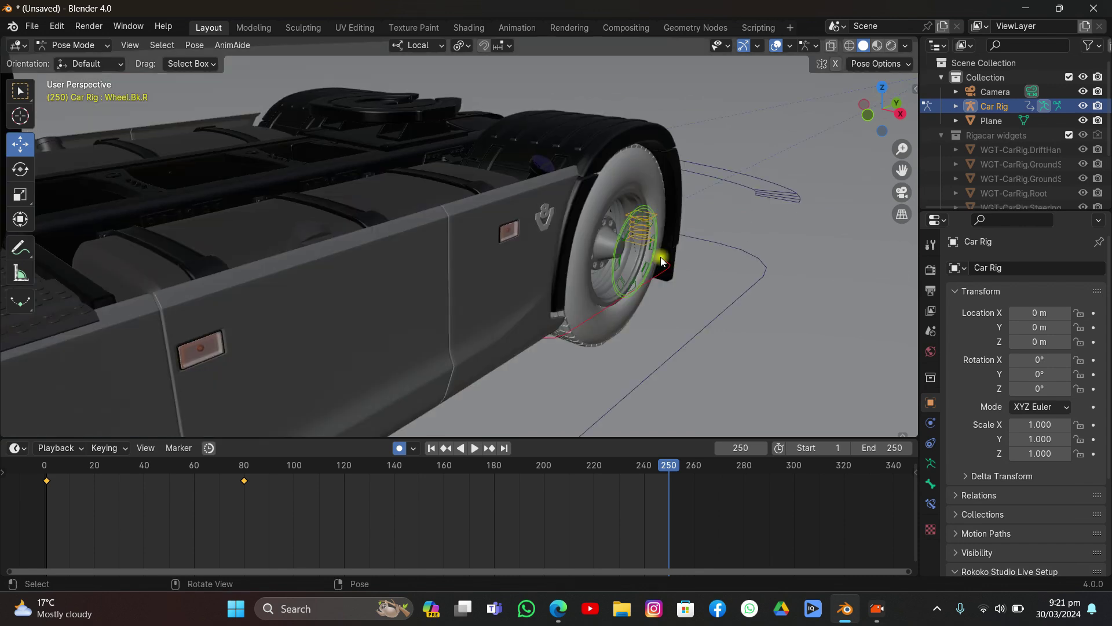
key("r")
key("x")
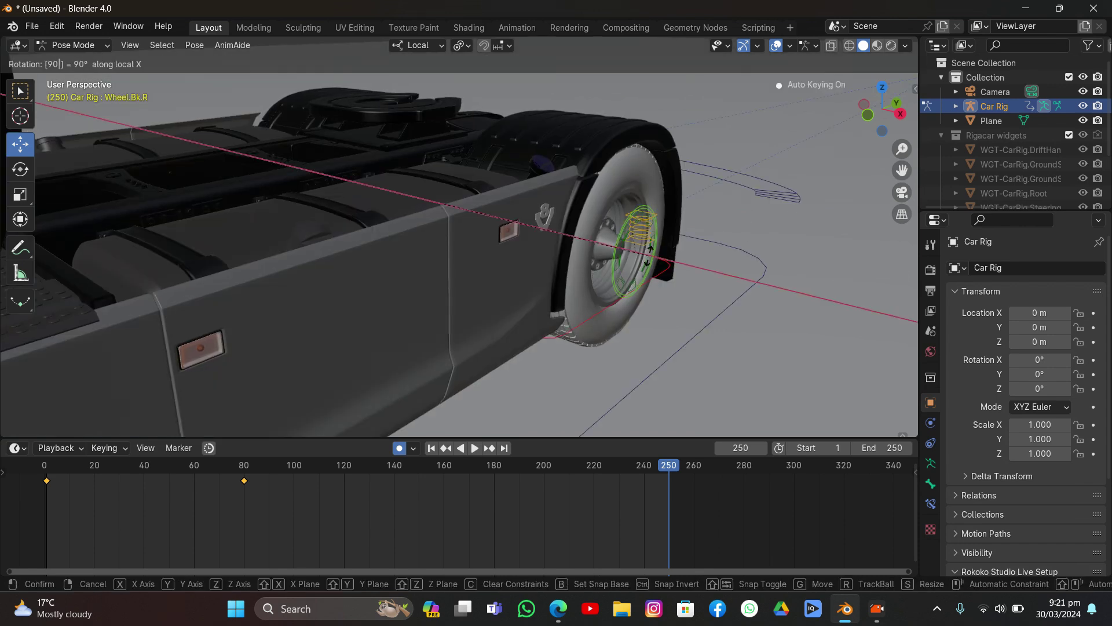
left_click(649, 258)
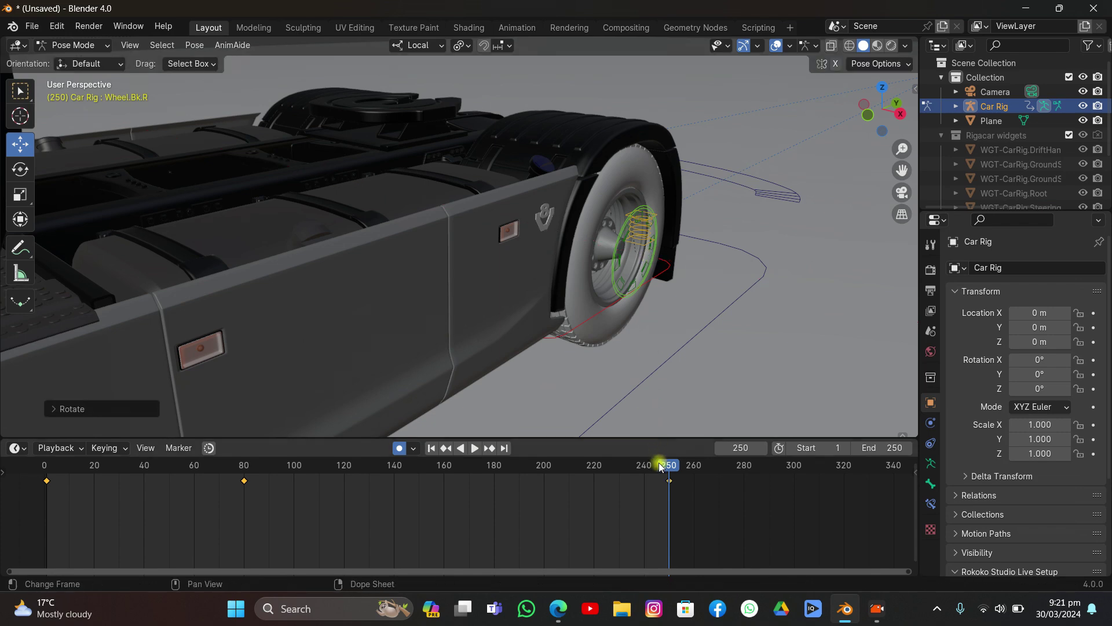
left_click_drag(658, 464, 519, 473)
Step: Set the wheel keys to Linear interpolation and play the animation back in camera view
key("t")
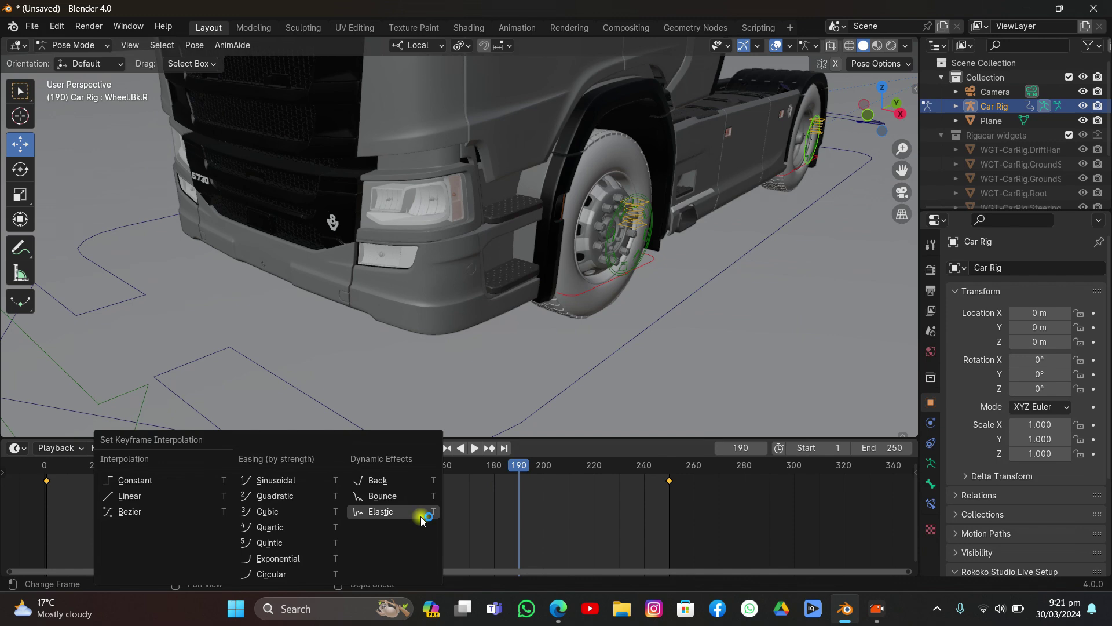
left_click(162, 497)
middle_click_drag(640, 268, 599, 277)
key("space")
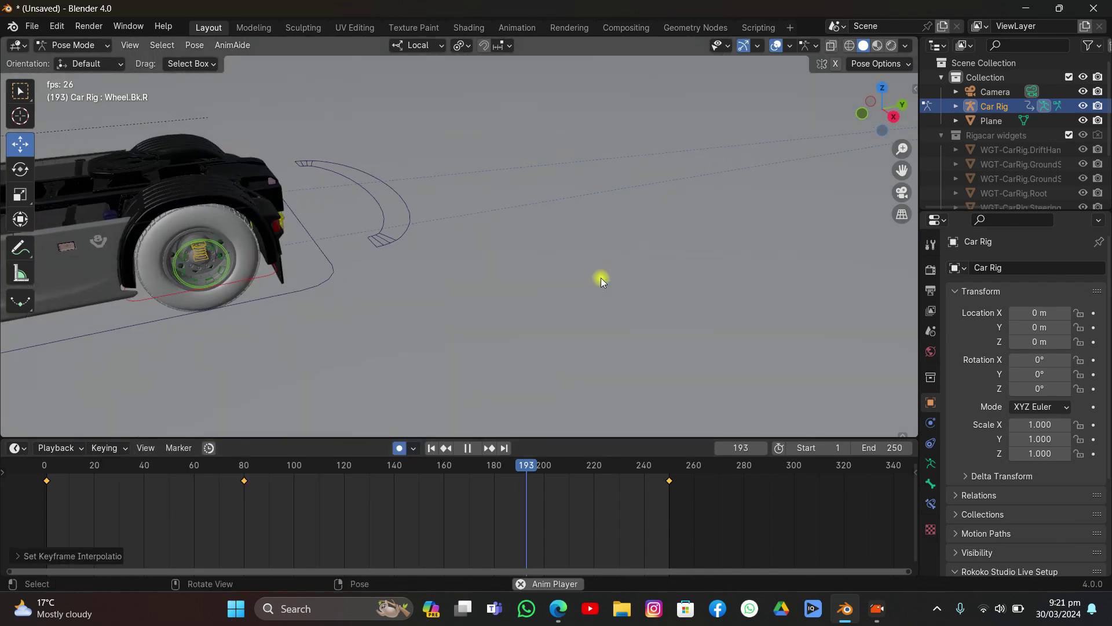
left_click(901, 195)
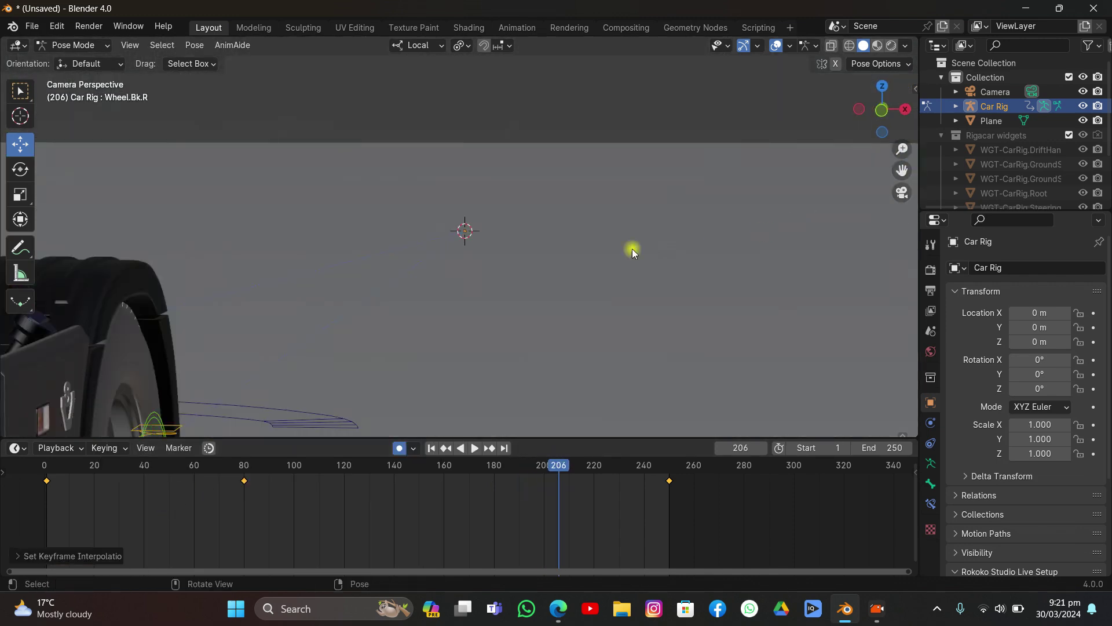
left_click_drag(371, 465, 269, 470)
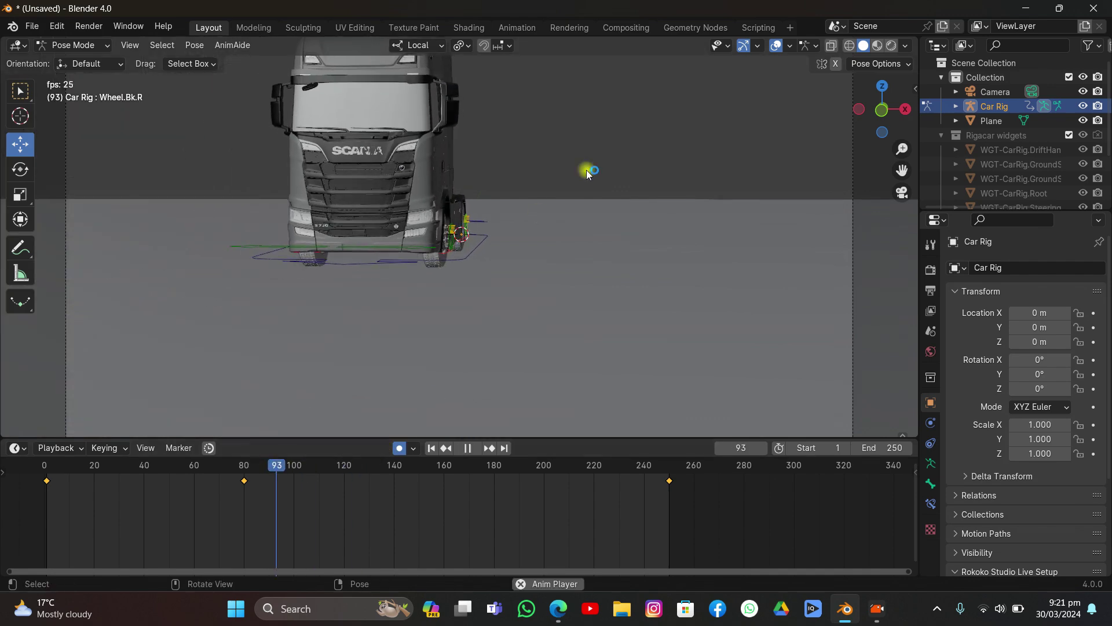
key("KP_Decimal")
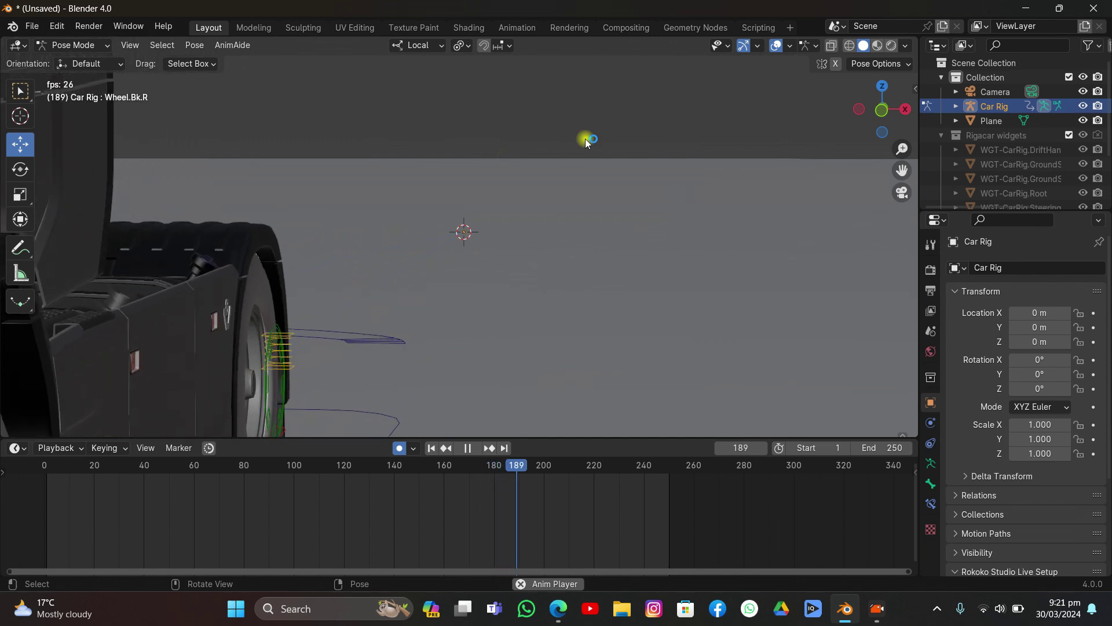
key("space")
key("KP_0")
middle_click_drag(585, 138, 558, 142)
key("space")
key("space")
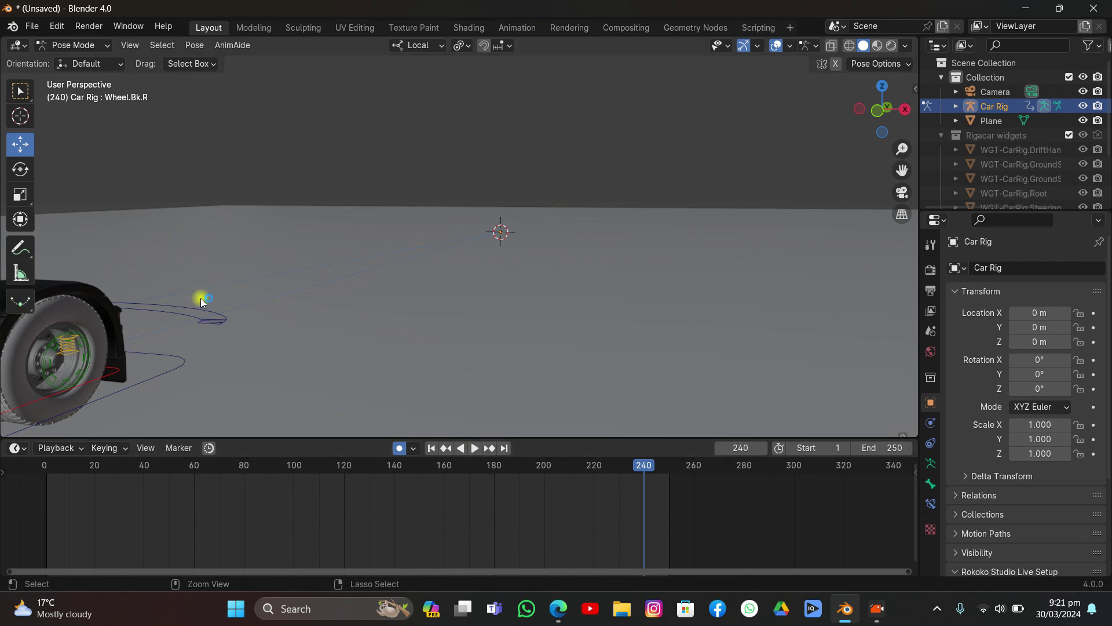
Step: At frame 250, give Wheel.Bk.R an extra 36° local-X rotation and scrub back to check
key("ctrl+z")
scroll(426, 246, "up", 3)
middle_click_drag(419, 246, 443, 197)
left_click(504, 445)
scroll(502, 349, "down", 3)
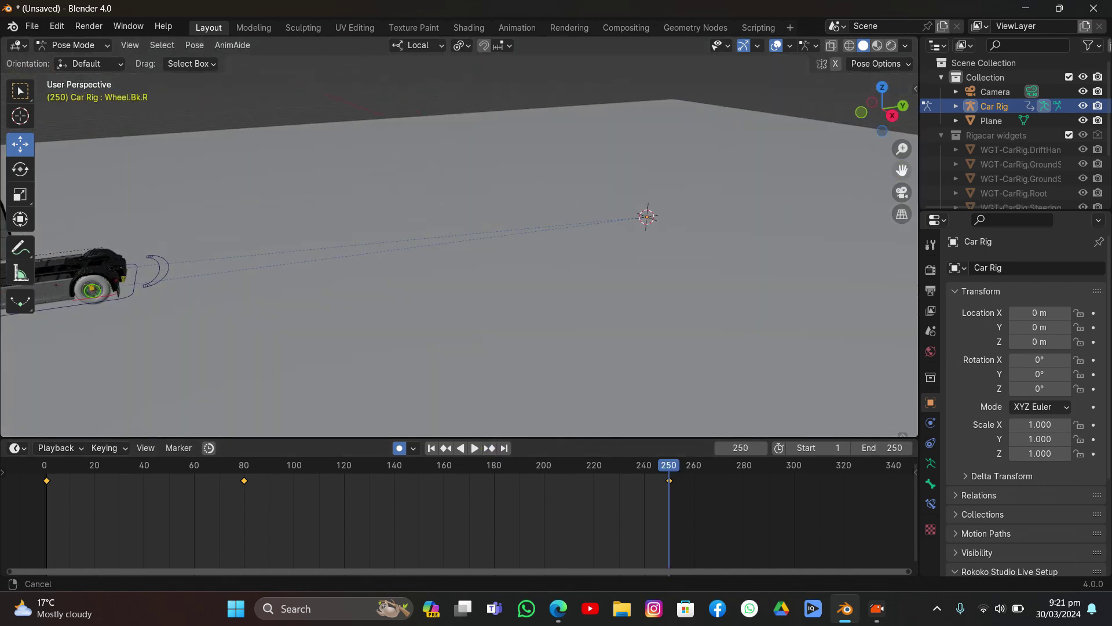
scroll(541, 269, "up", 4)
key("r")
key("x")
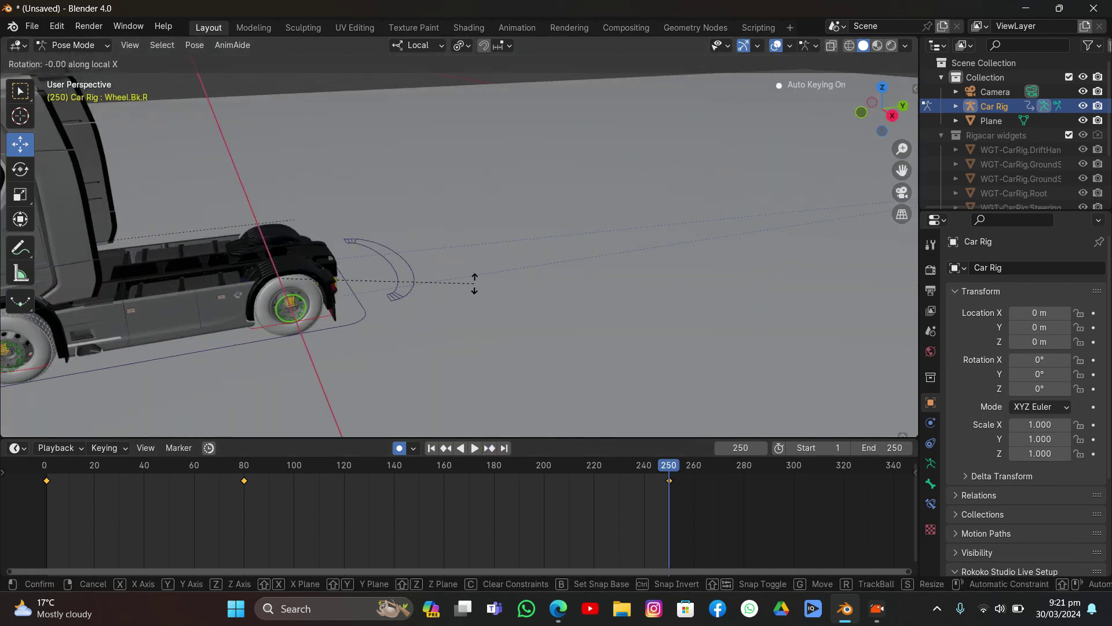
left_click(474, 283)
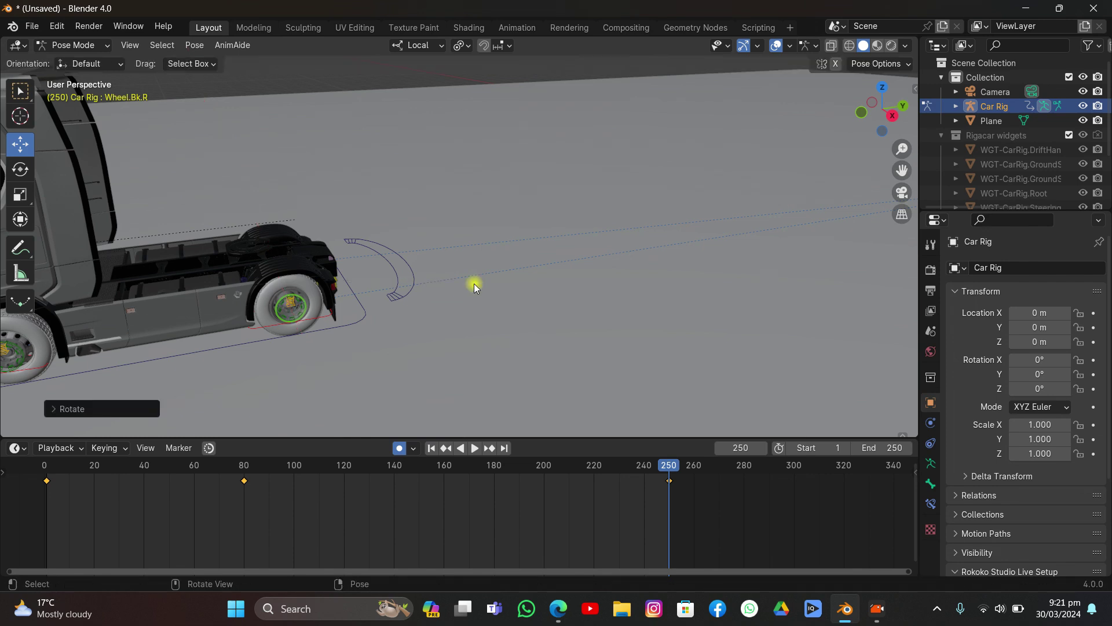
left_click_drag(439, 464, 616, 467)
scroll(359, 275, "up", 8)
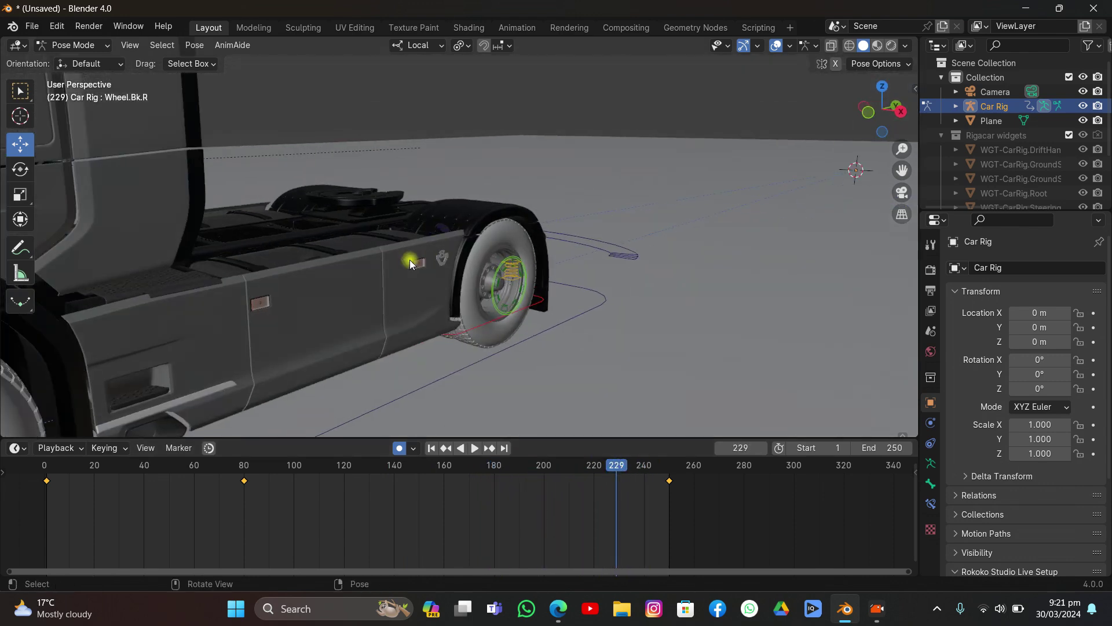
key("shift+ctrl+space")
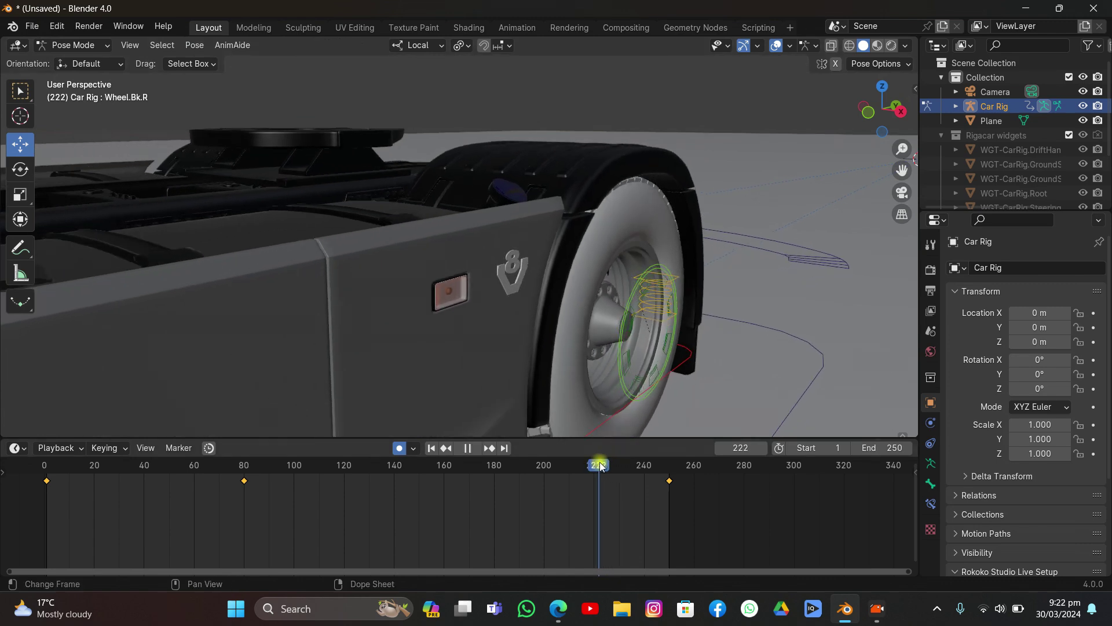
Step: Save the scene as tr.blend in the tutorial\11\New folder (2) directory
key("ctrl+s")
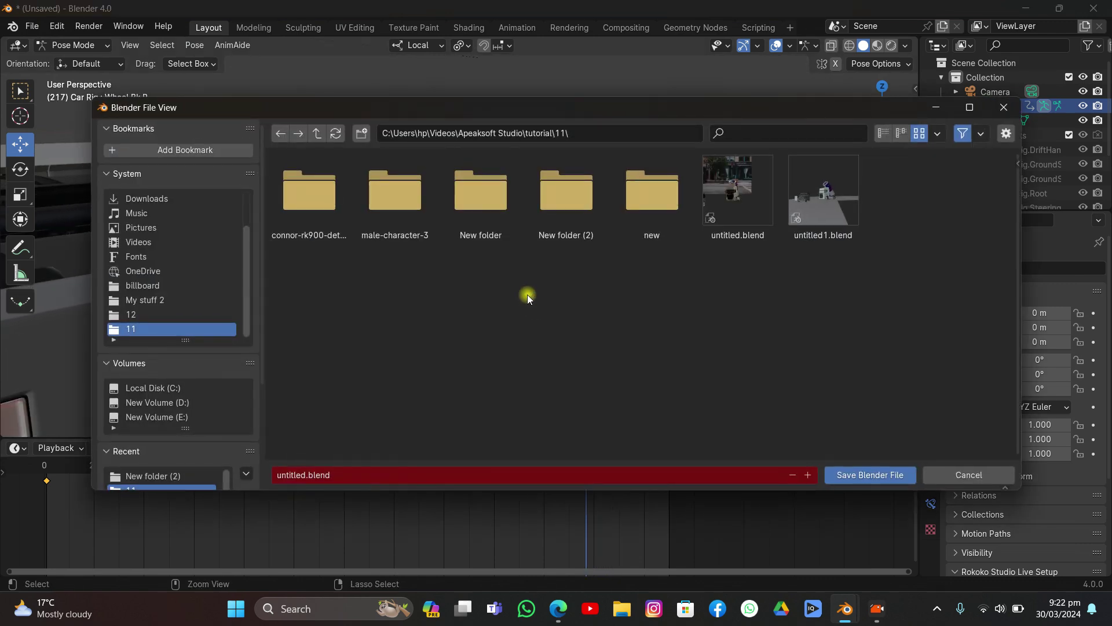
double_click(565, 191)
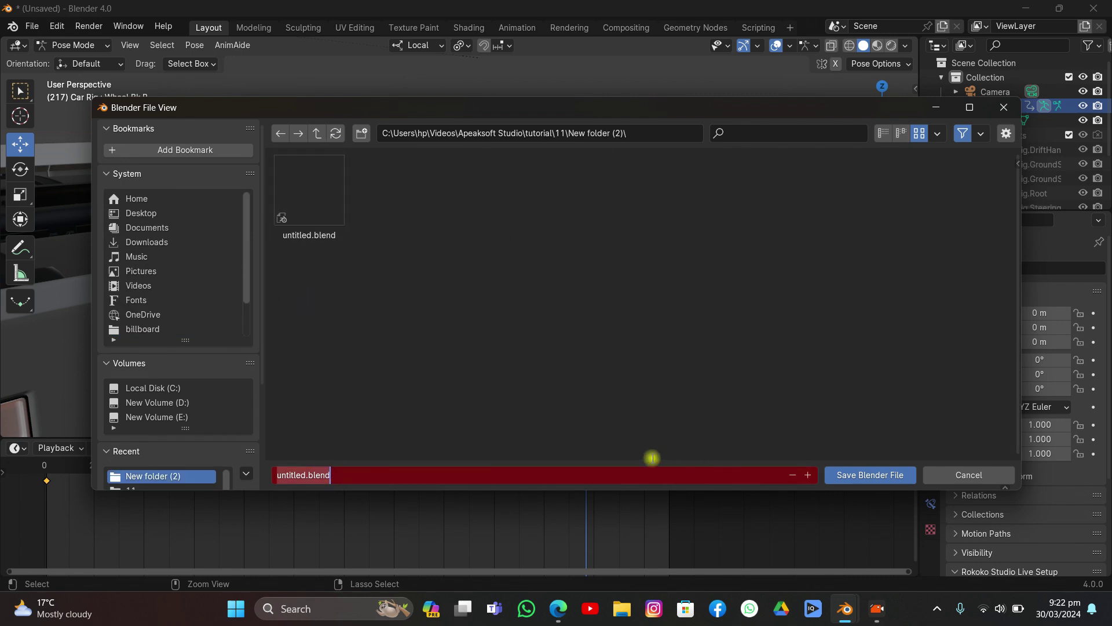
type("tr")
key("Return")
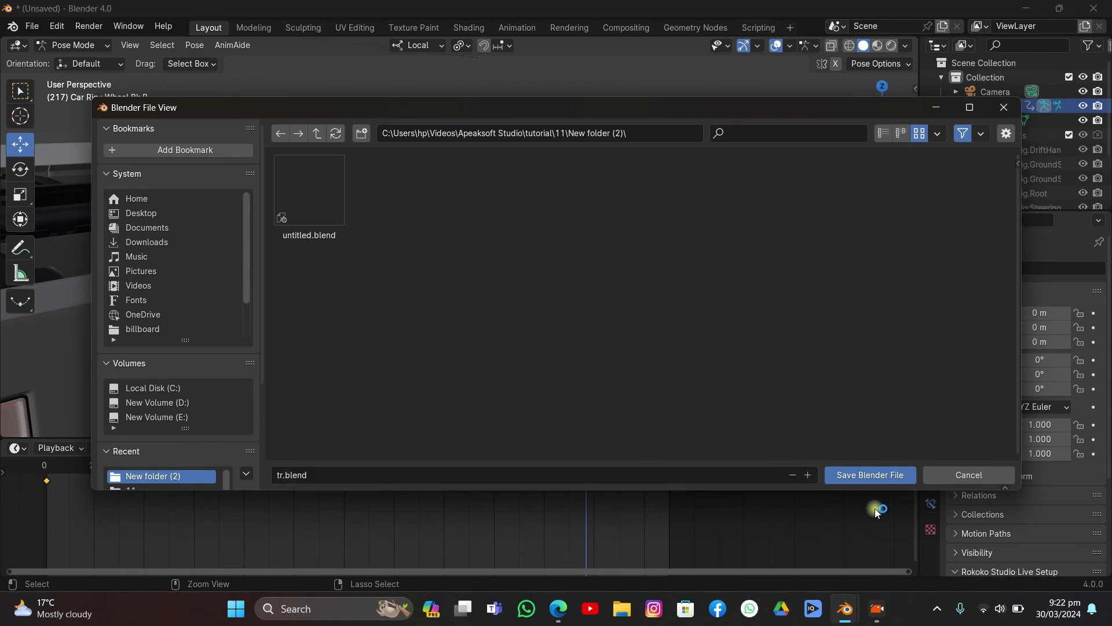
left_click(858, 474)
scroll(579, 296, "down", 8)
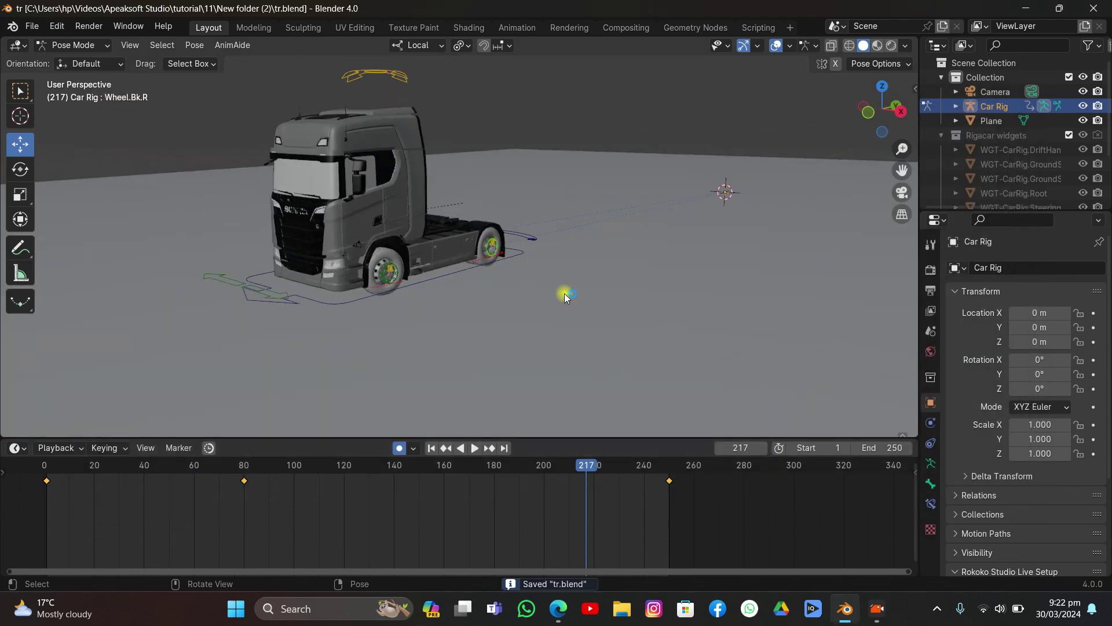
scroll(556, 304, "up", 2)
left_click_drag(372, 471, 510, 480)
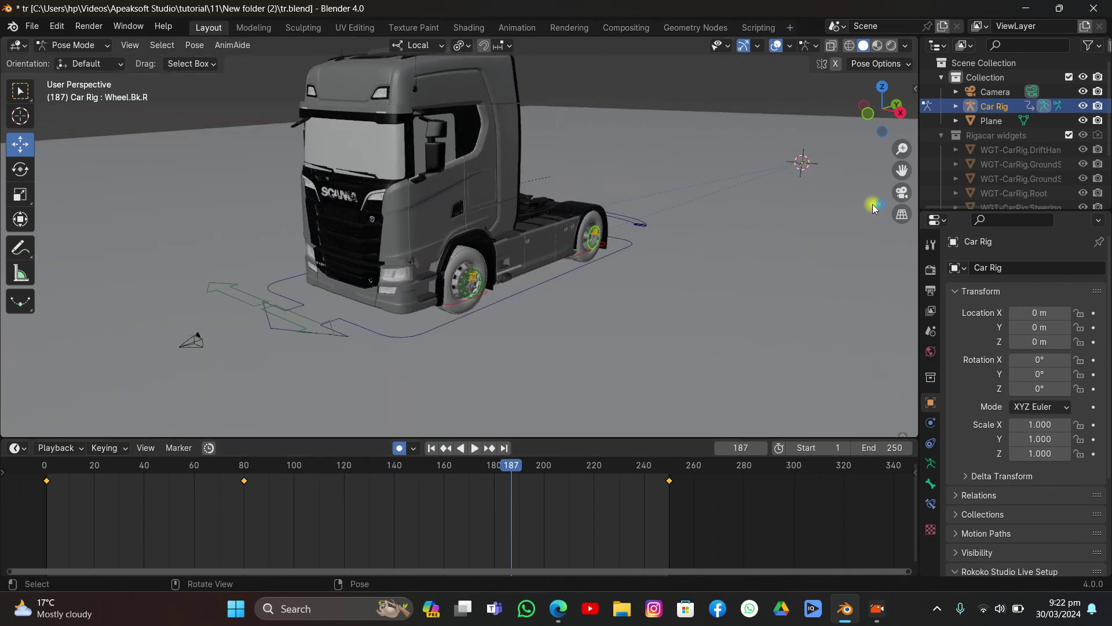
left_click(901, 198)
middle_click_drag(627, 216, 454, 274)
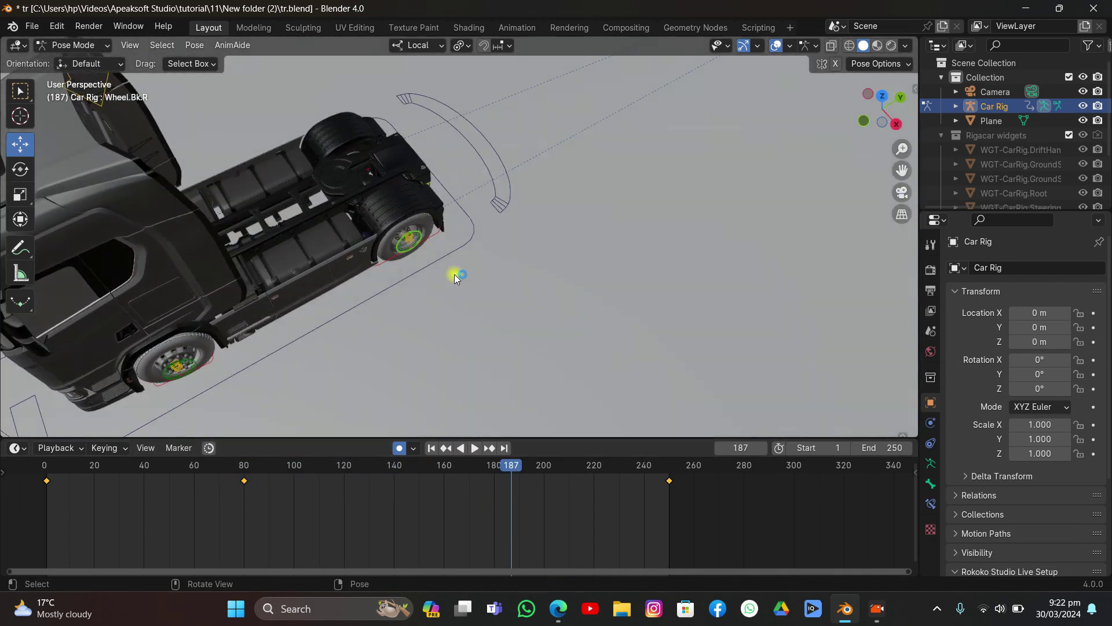
left_click(503, 201)
key("r")
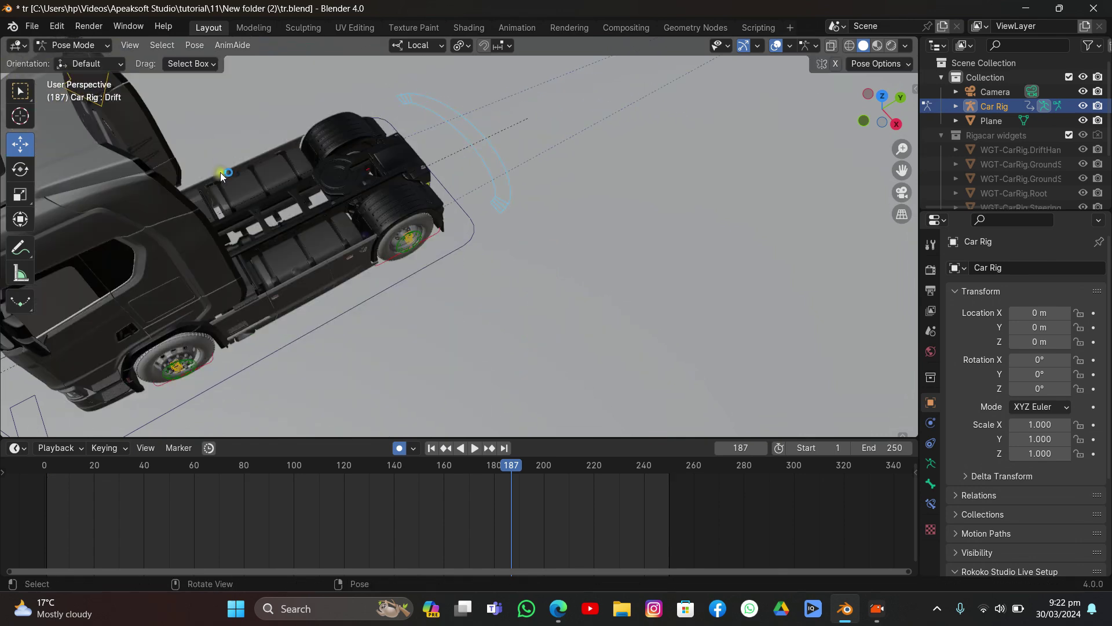
right_click(259, 248)
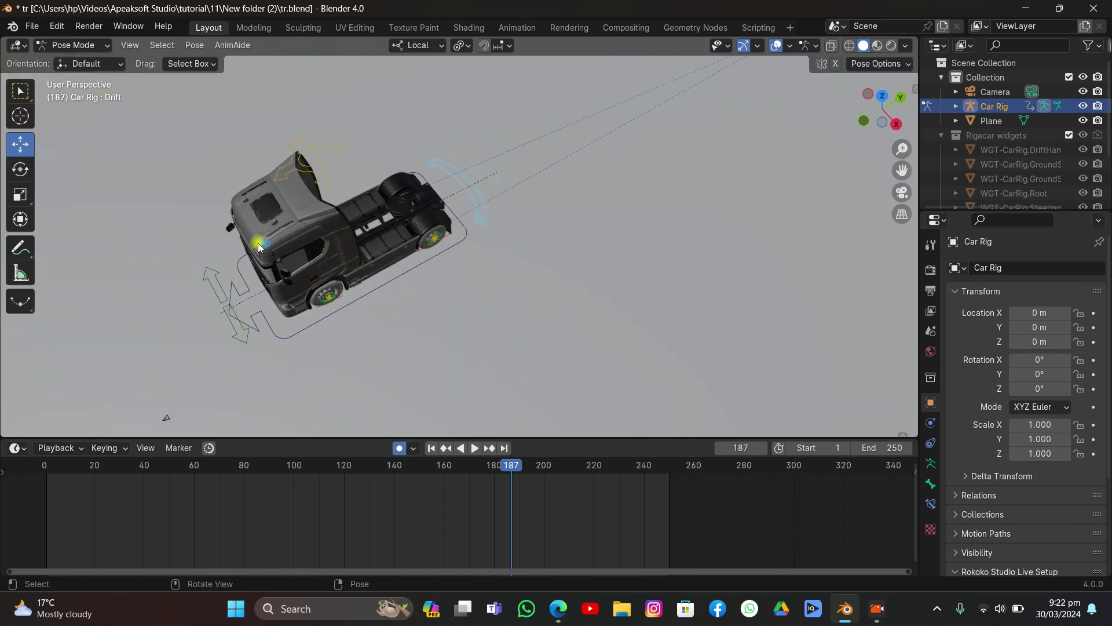
left_click(302, 168)
key("g")
right_click(359, 198)
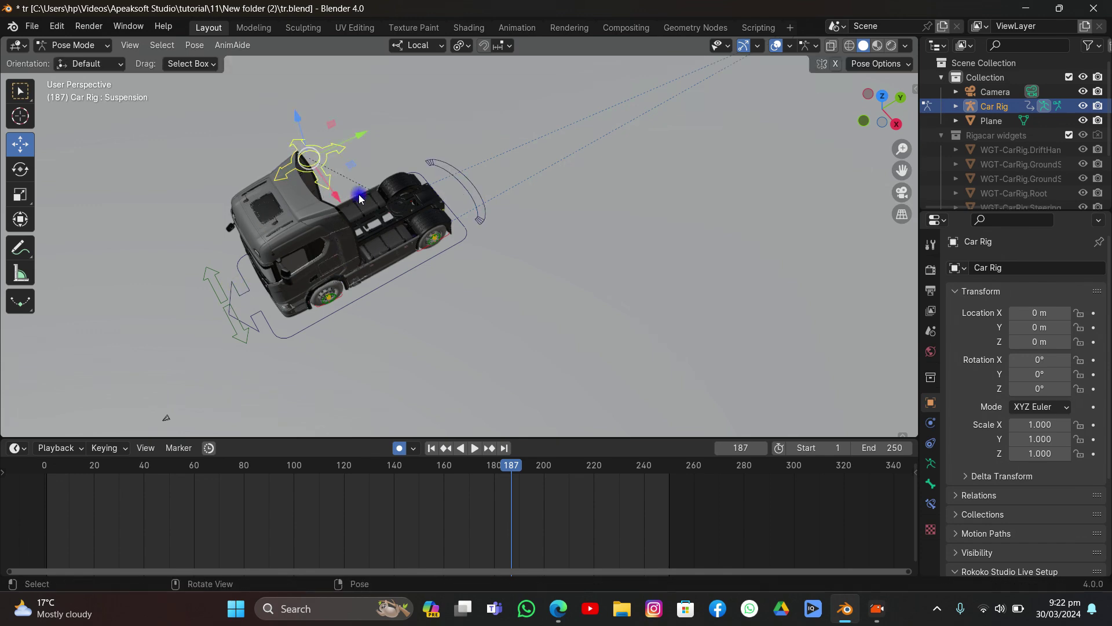
key("g")
right_click(371, 191)
scroll(434, 223, "up", 5)
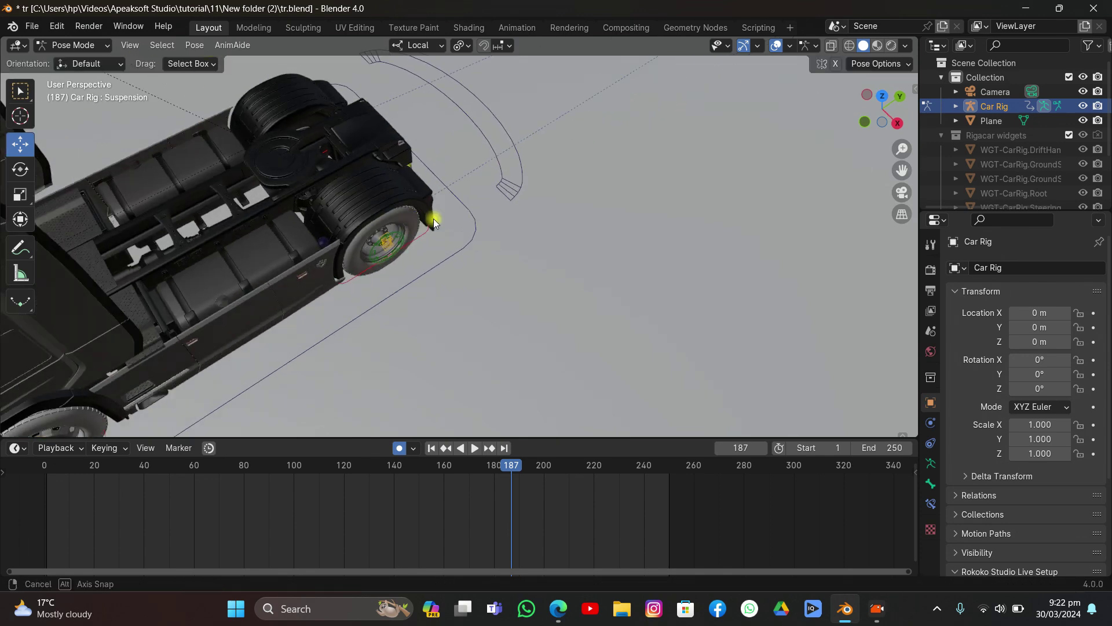
scroll(435, 223, "up", 3)
left_click(342, 288)
key("g")
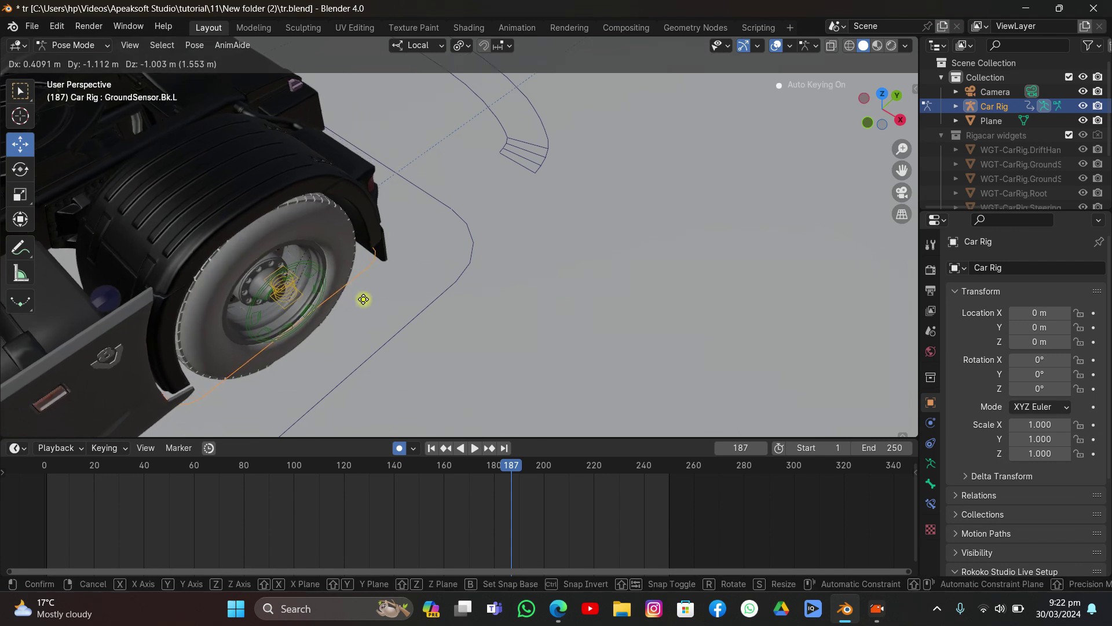
right_click(390, 240)
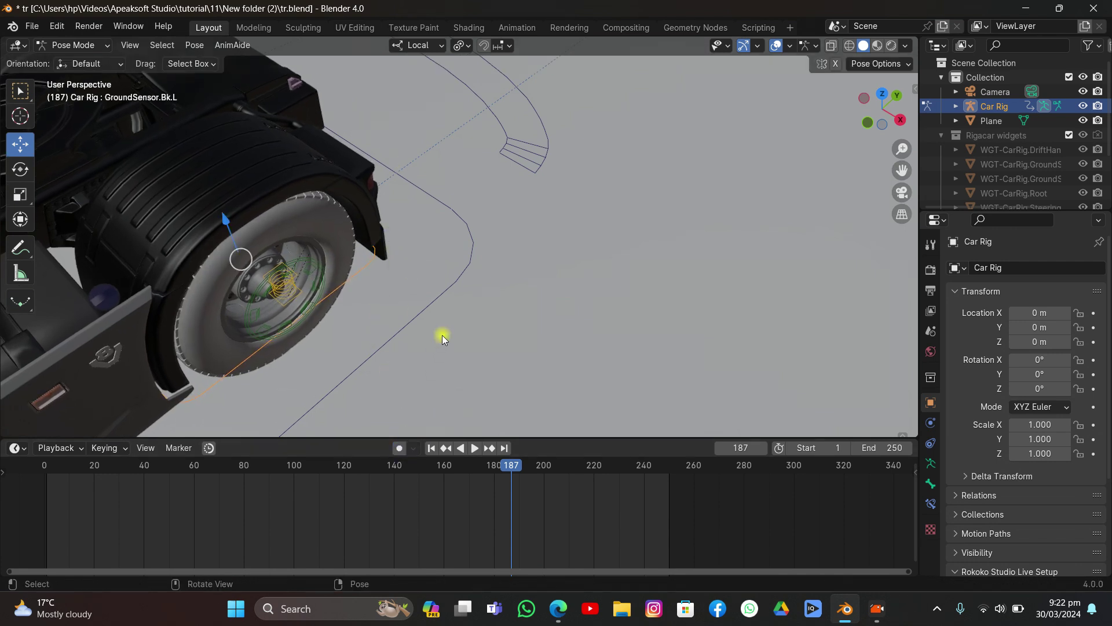